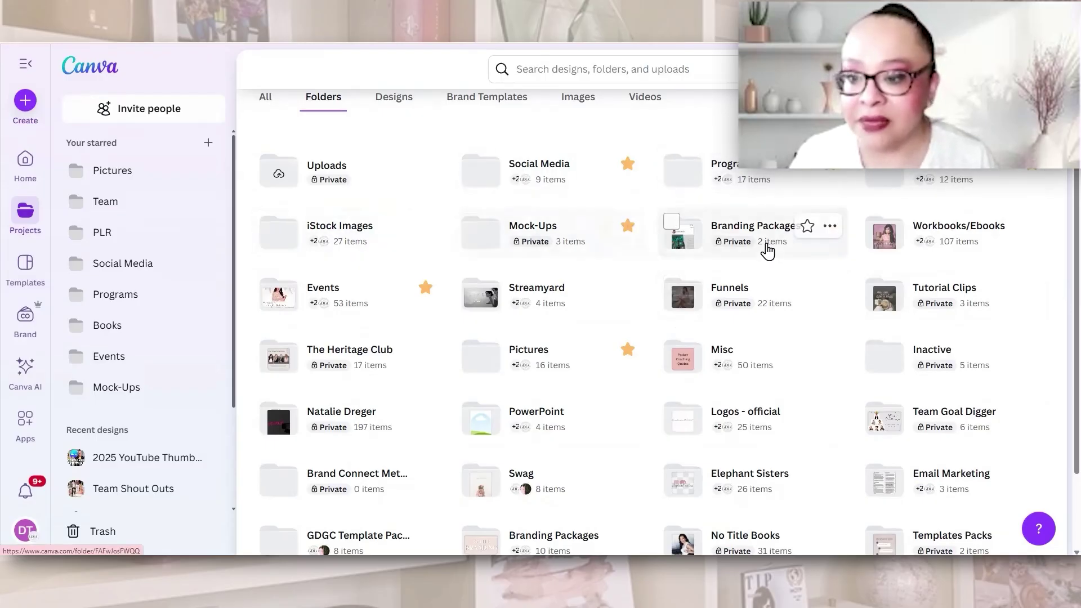
# Step: Look over the list of project folders and open the Social Media folder
pyautogui.scroll(-1, 616, 414)
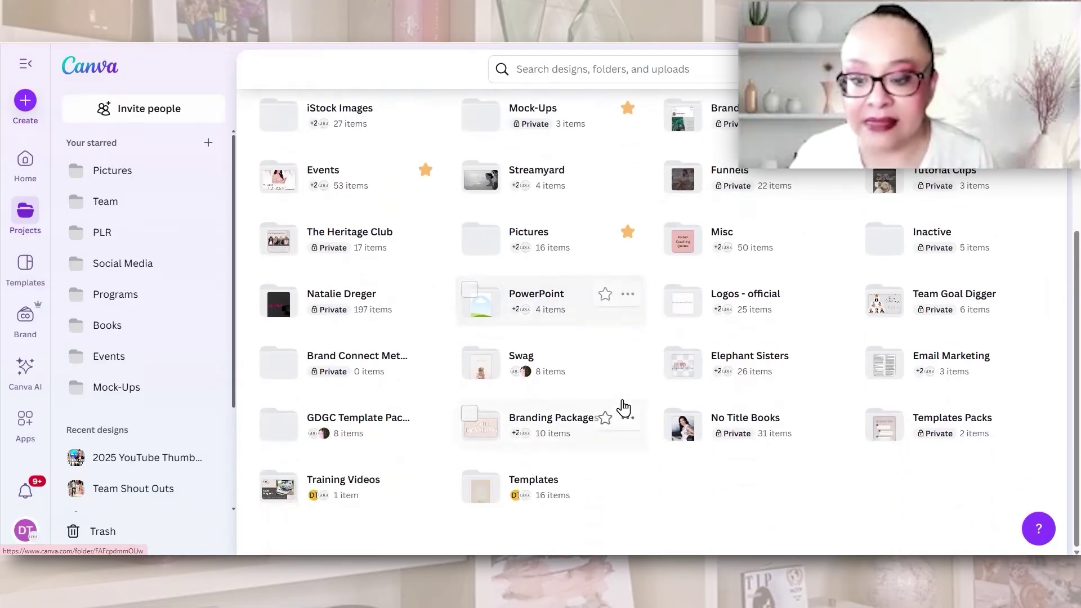
pyautogui.scroll(2, 619, 419)
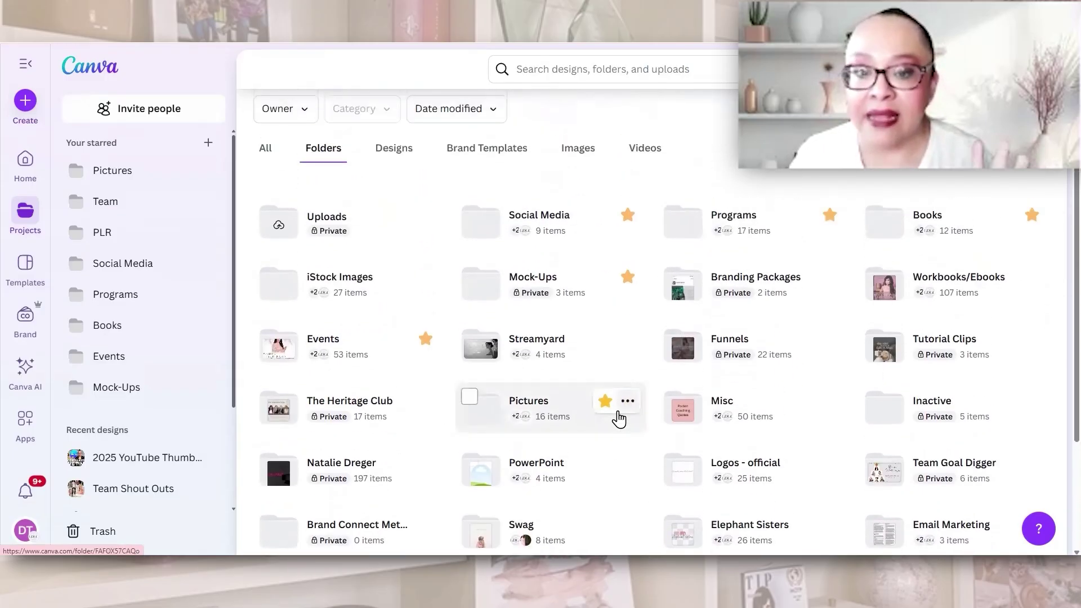
pyautogui.scroll(-1, 619, 420)
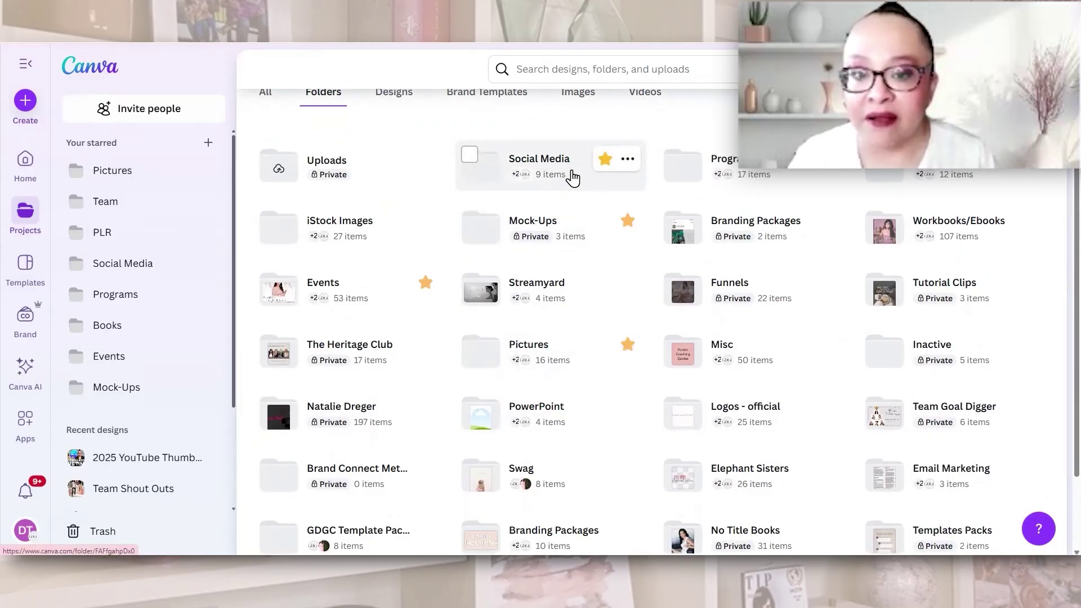
pyautogui.click(572, 178)
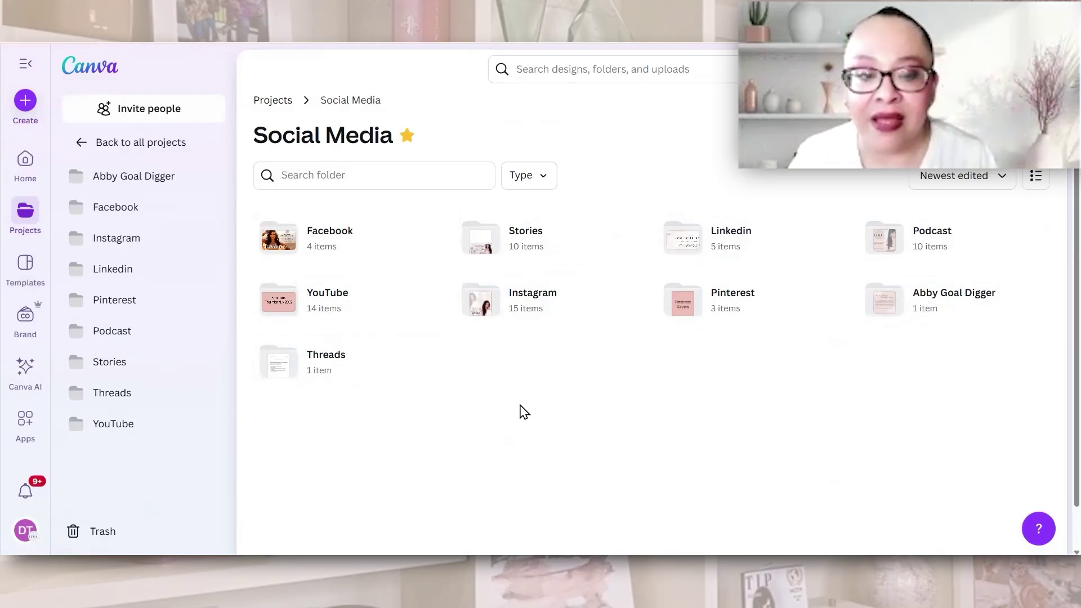
# Step: Open the GDBB folder inside the Facebook folder and look through its designs
pyautogui.click(322, 241)
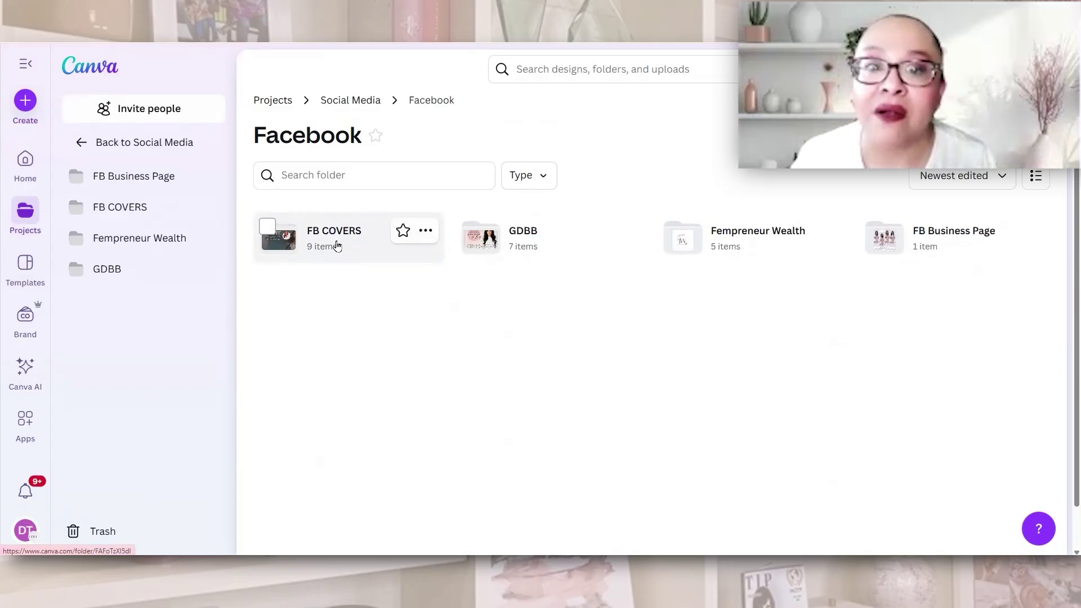
pyautogui.click(548, 257)
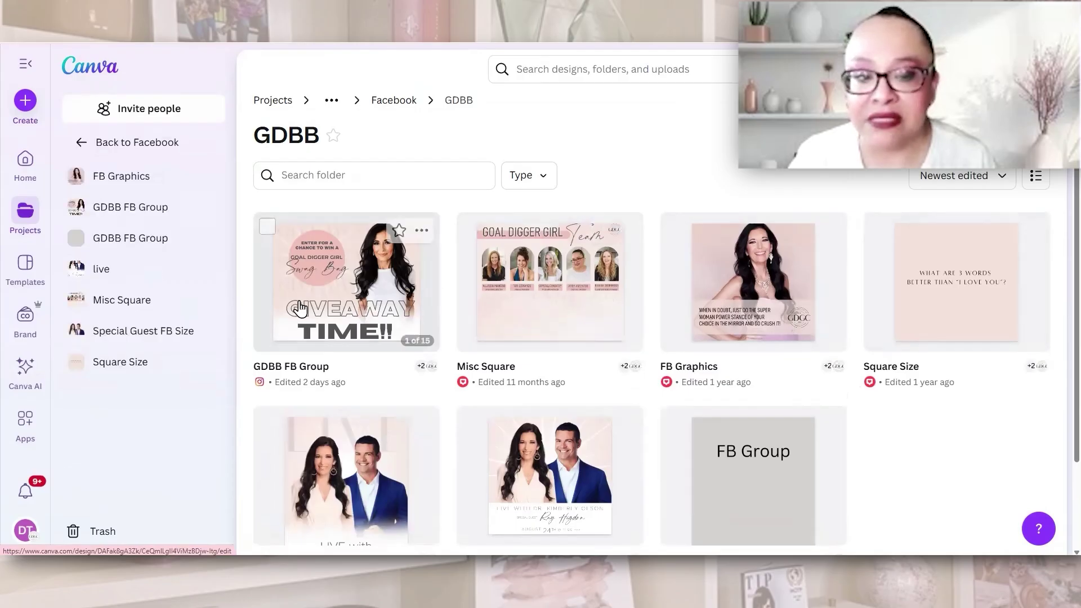
pyautogui.scroll(-2, 948, 439)
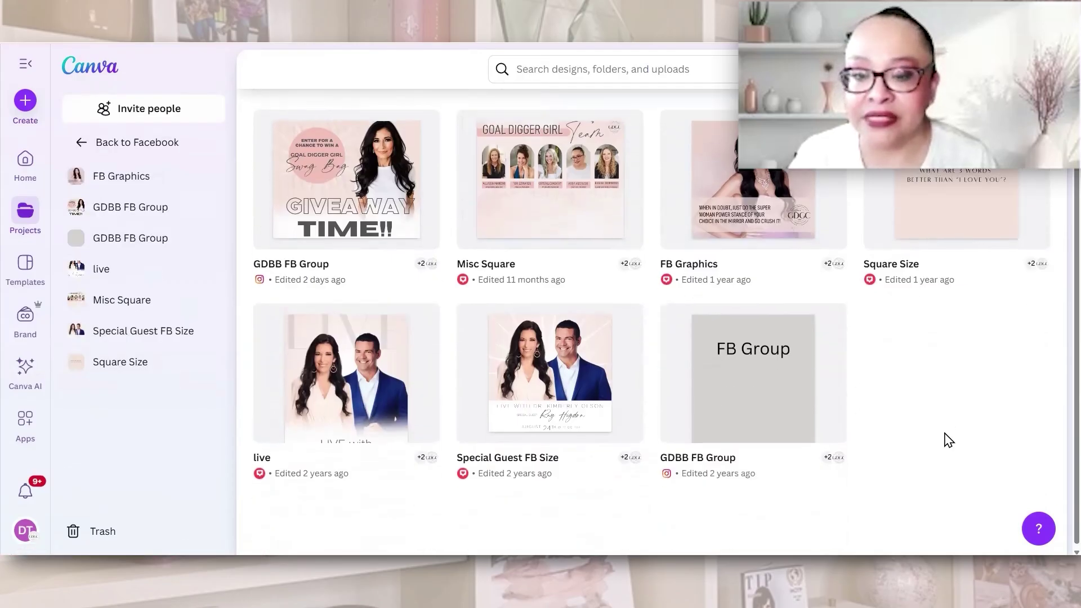
pyautogui.scroll(2, 946, 442)
pyautogui.scroll(-1, 929, 422)
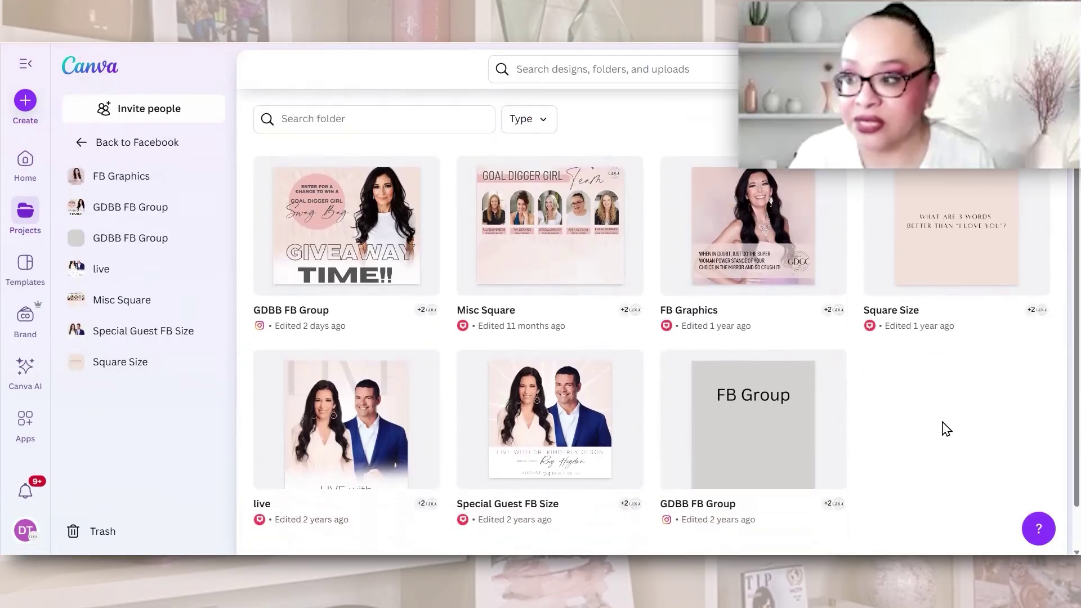
# Step: Return to the Social Media folder and open its Stories folder to view the designs in it
pyautogui.click(23, 28)
pyautogui.click(22, 28)
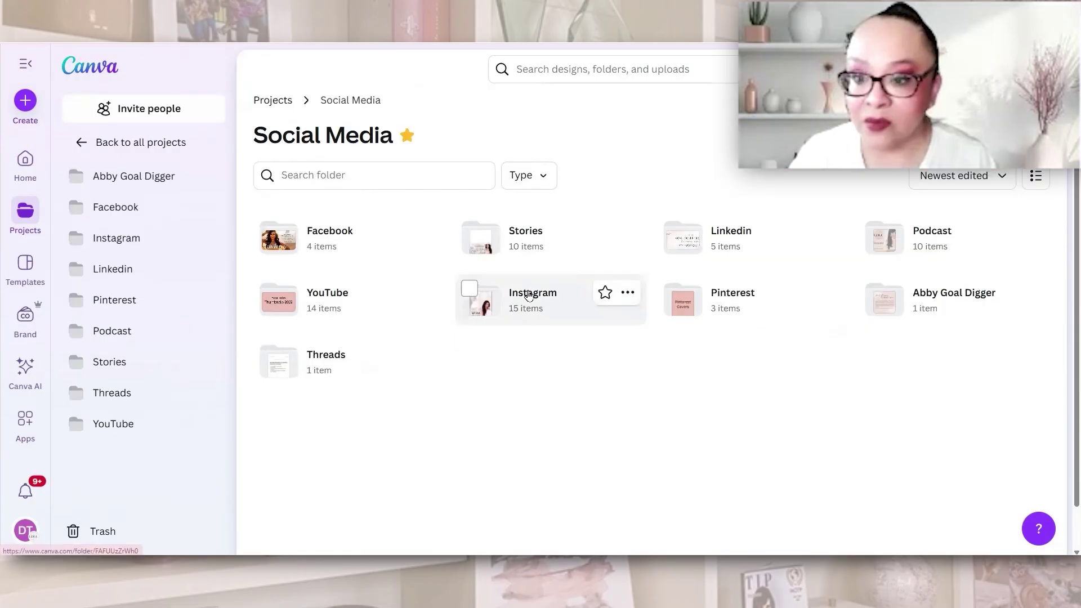
pyautogui.click(538, 245)
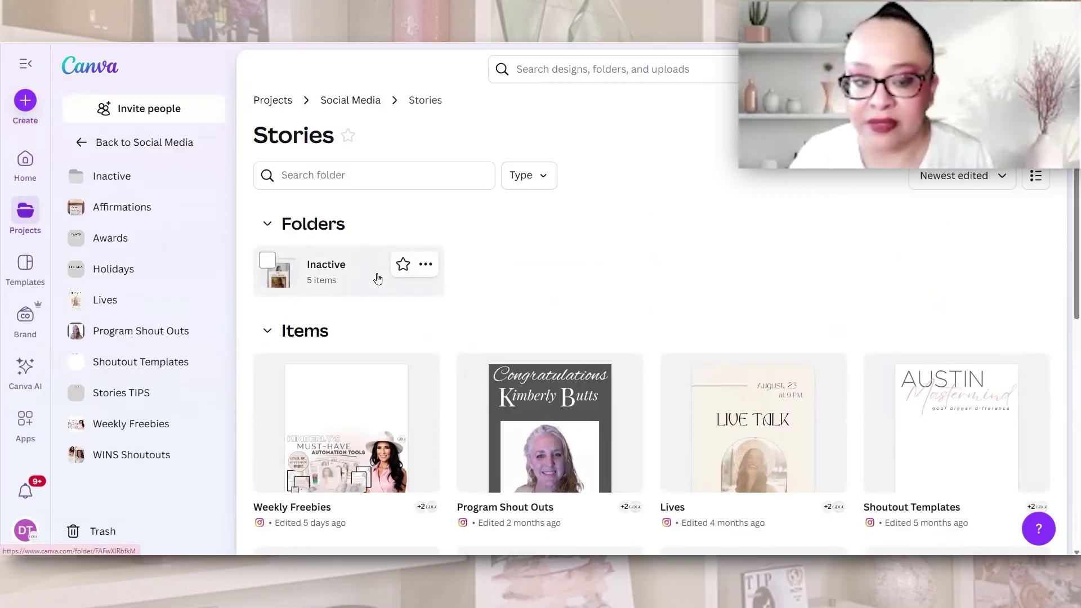
pyautogui.scroll(-3, 683, 340)
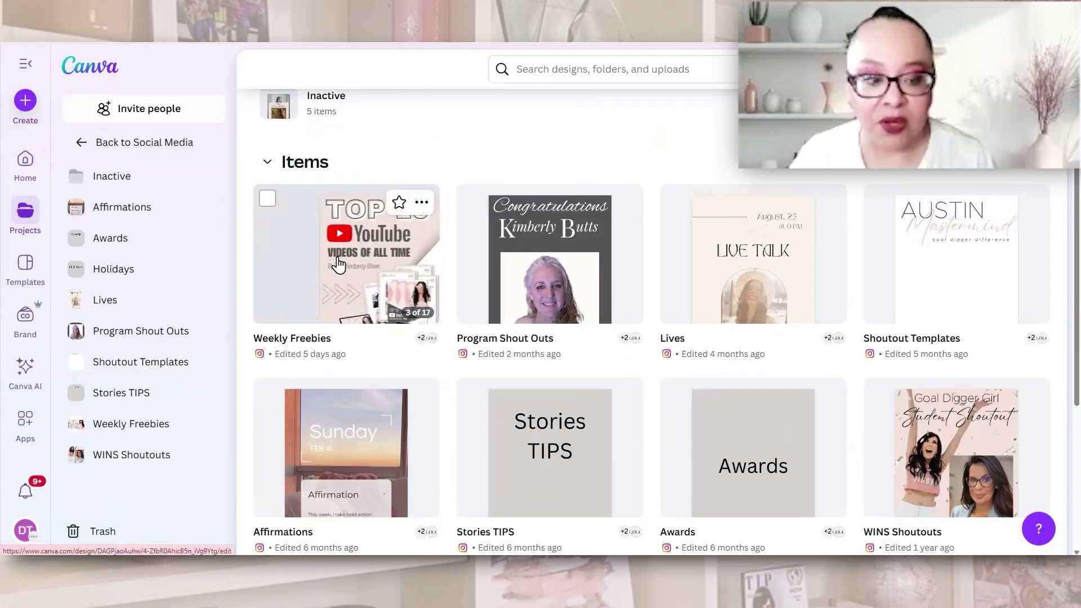
# Step: Open the Lives design from the Stories folder and show its pages as a grid
pyautogui.click(339, 262)
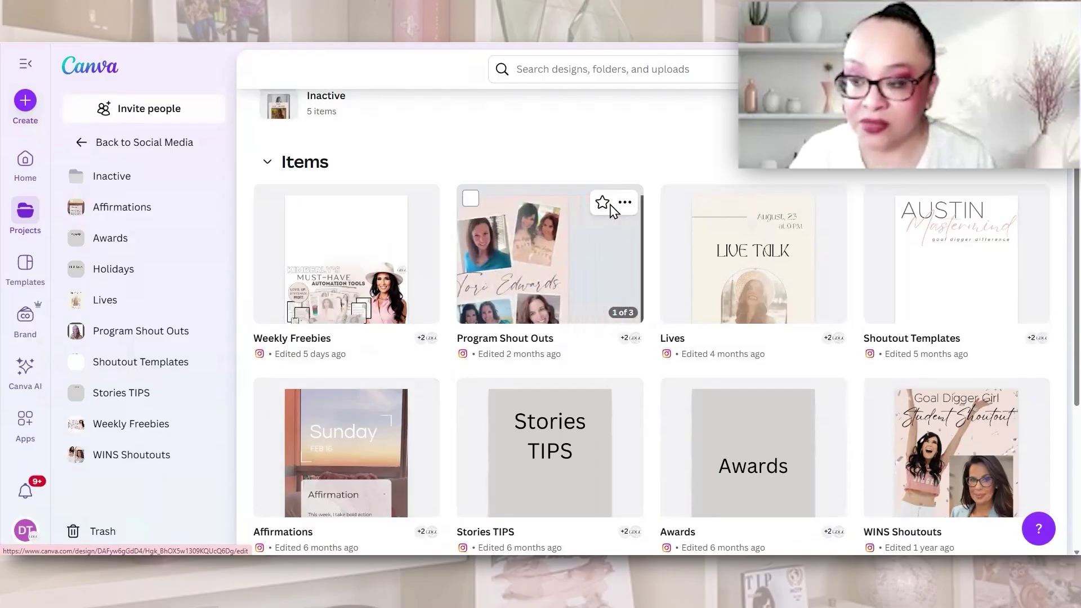
pyautogui.click(772, 253)
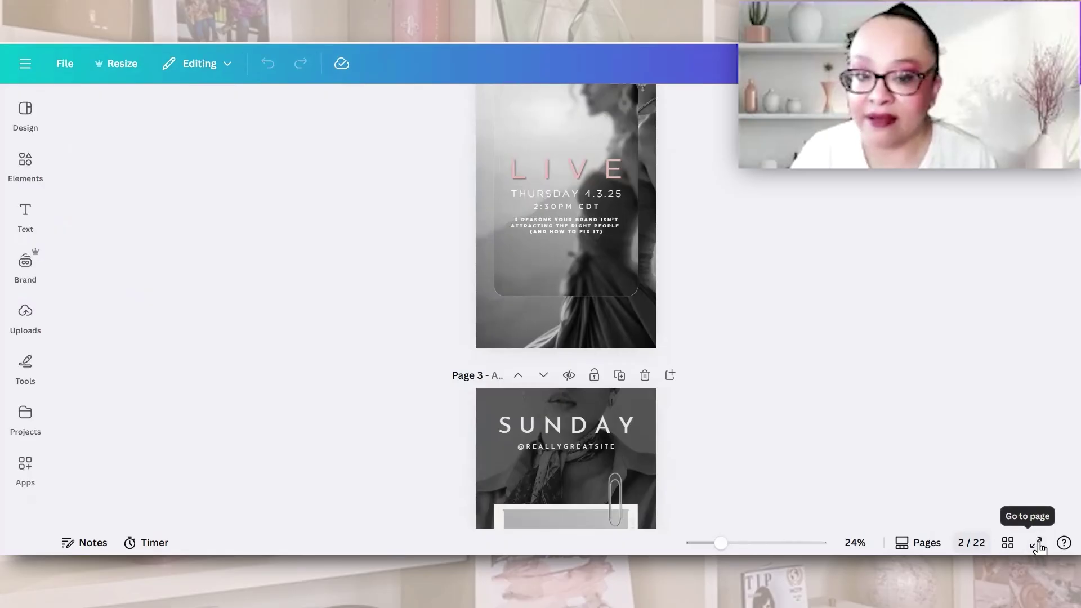
pyautogui.click(1007, 542)
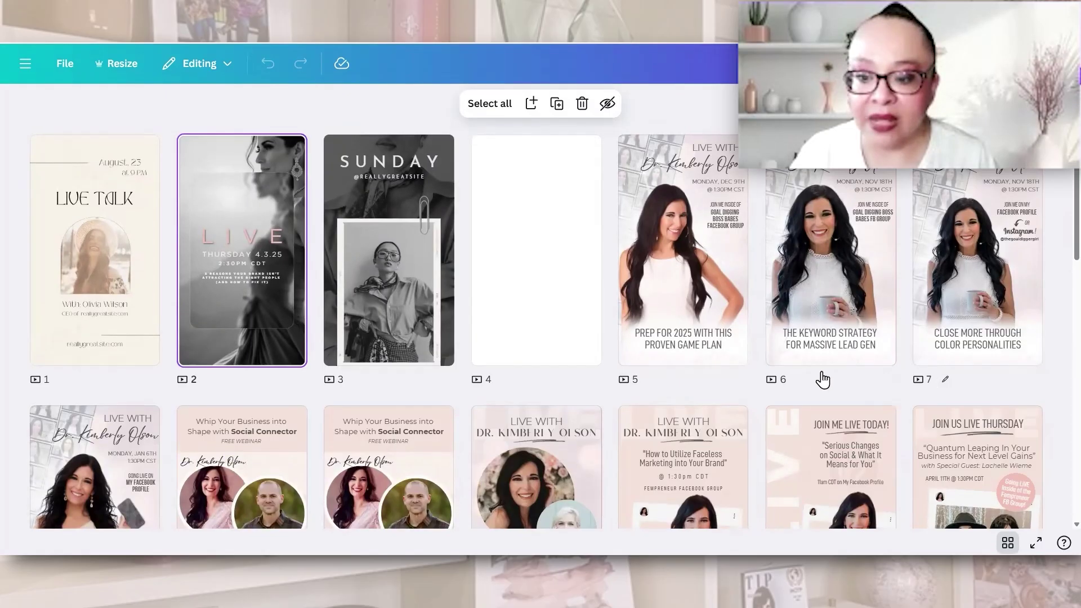
# Step: Examine the story pages of the Lives design through to the last page and back to the first
pyautogui.scroll(-10, 822, 380)
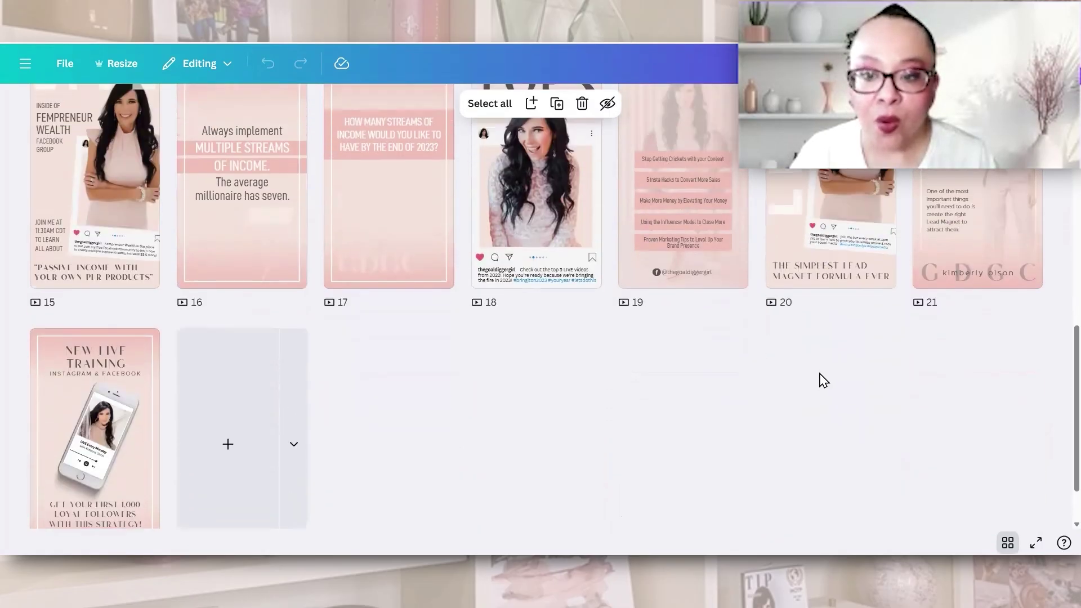
pyautogui.scroll(1, 822, 383)
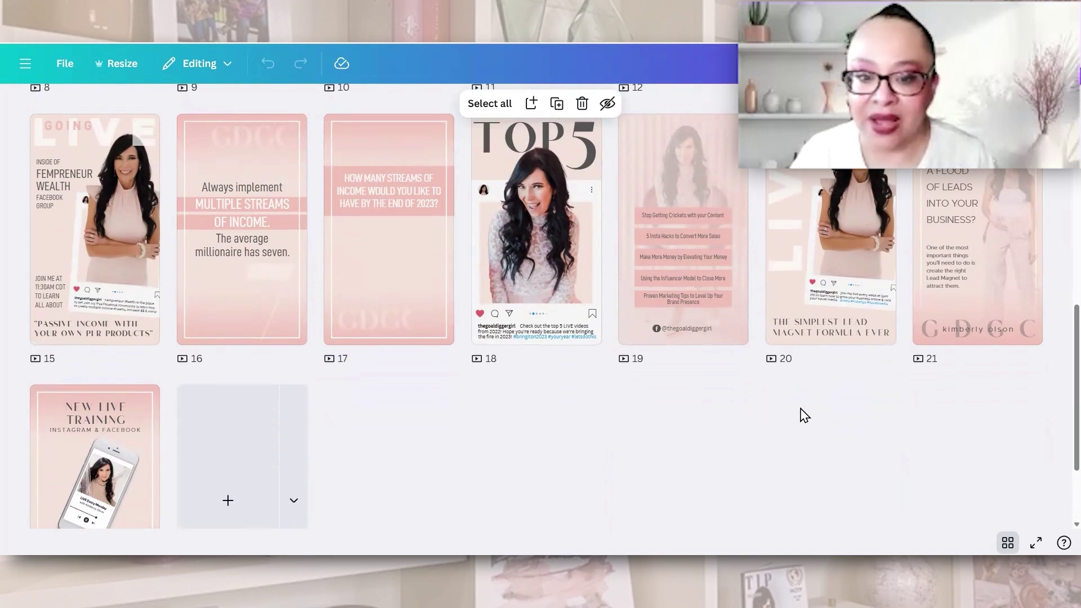
pyautogui.scroll(1, 793, 412)
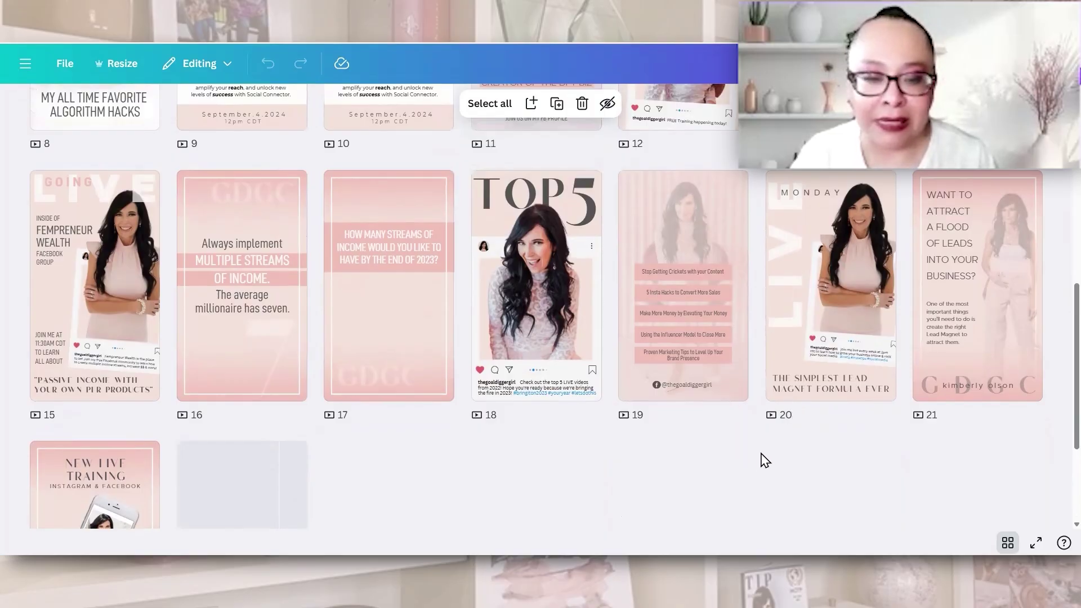
pyautogui.scroll(1, 794, 454)
pyautogui.scroll(5, 796, 456)
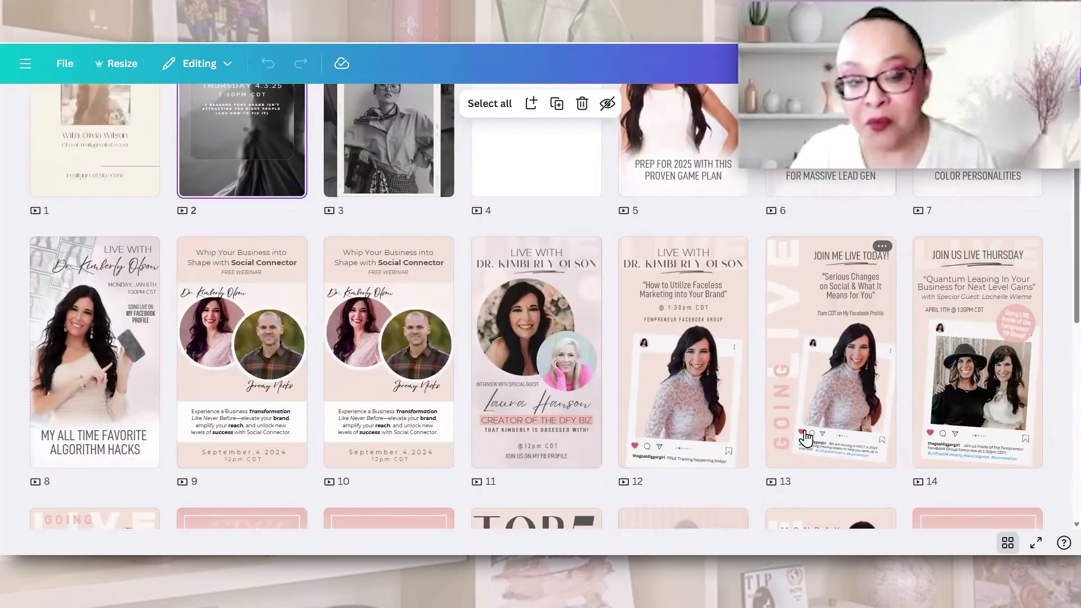
pyautogui.scroll(3, 805, 437)
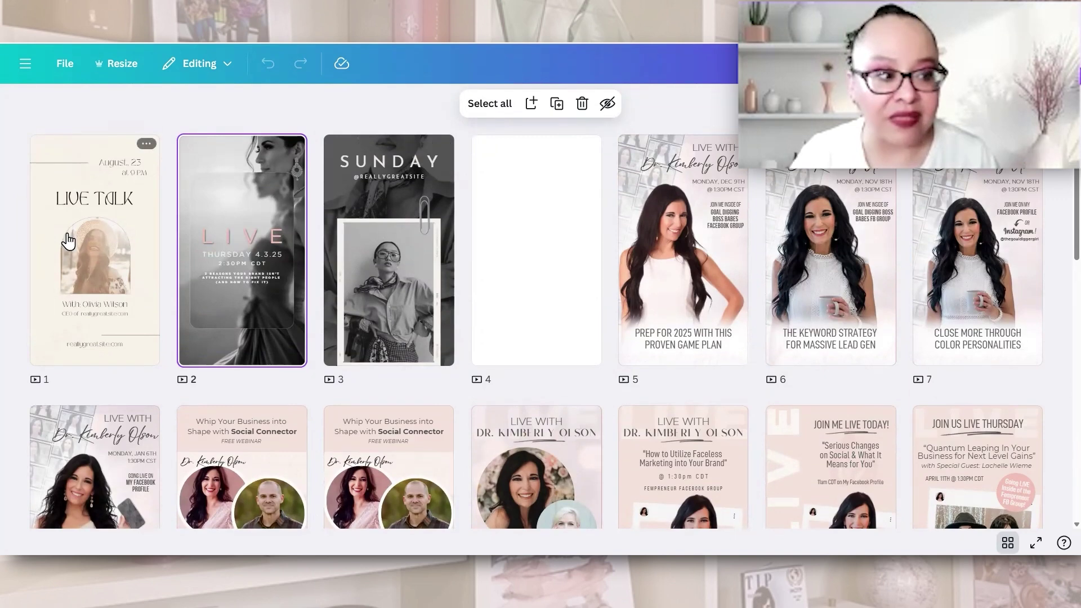
pyautogui.moveTo(68, 241); pyautogui.dragTo(405, 238)
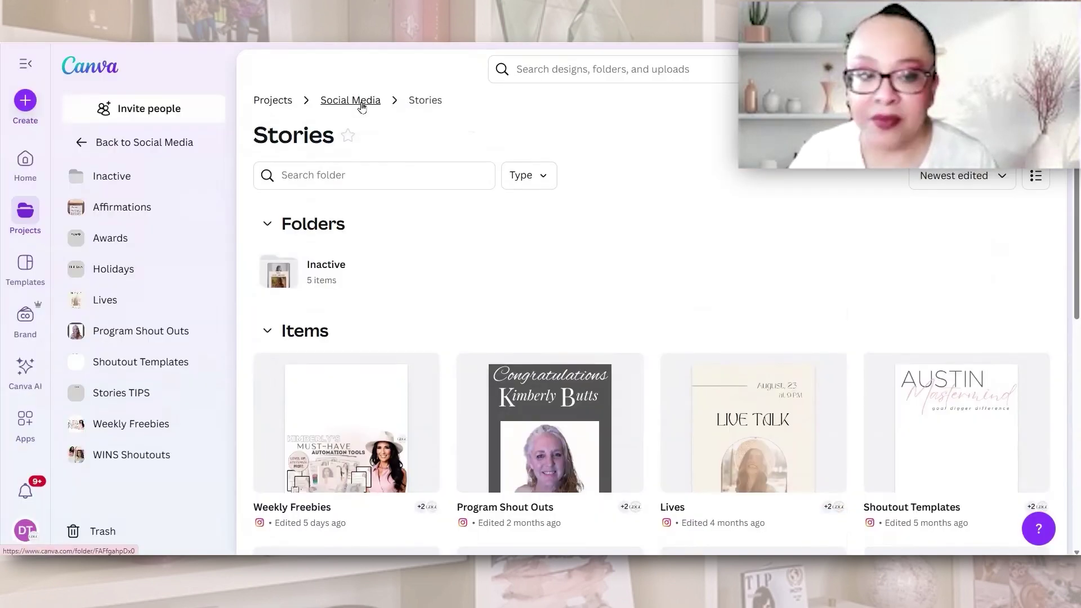
# Step: Go back to the Social Media folder, open its YouTube folder and look through the subfolder and designs
pyautogui.click(362, 107)
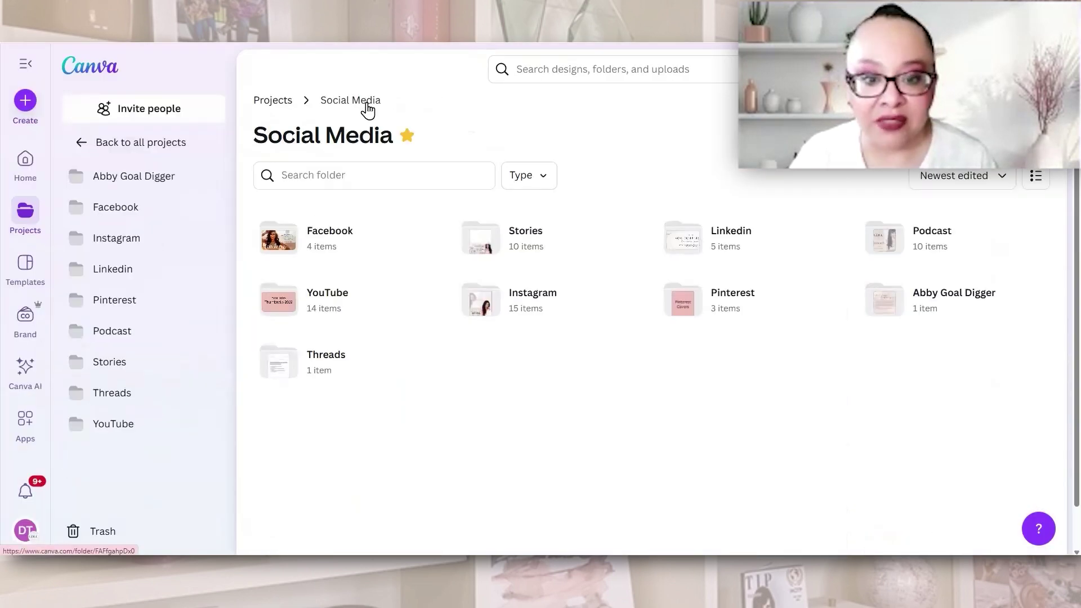
pyautogui.click(341, 311)
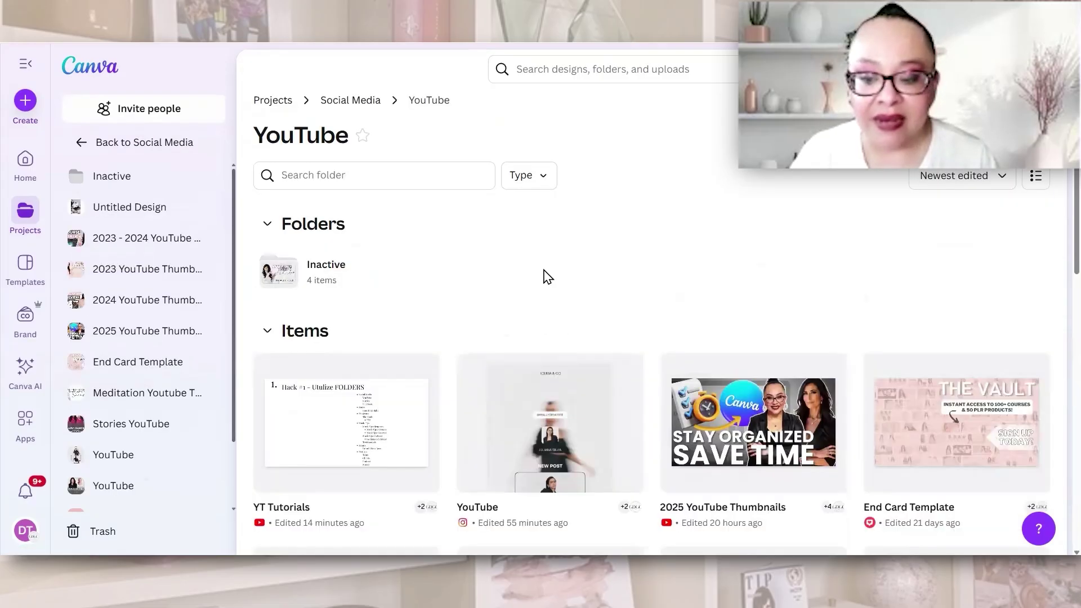
pyautogui.scroll(-3, 541, 293)
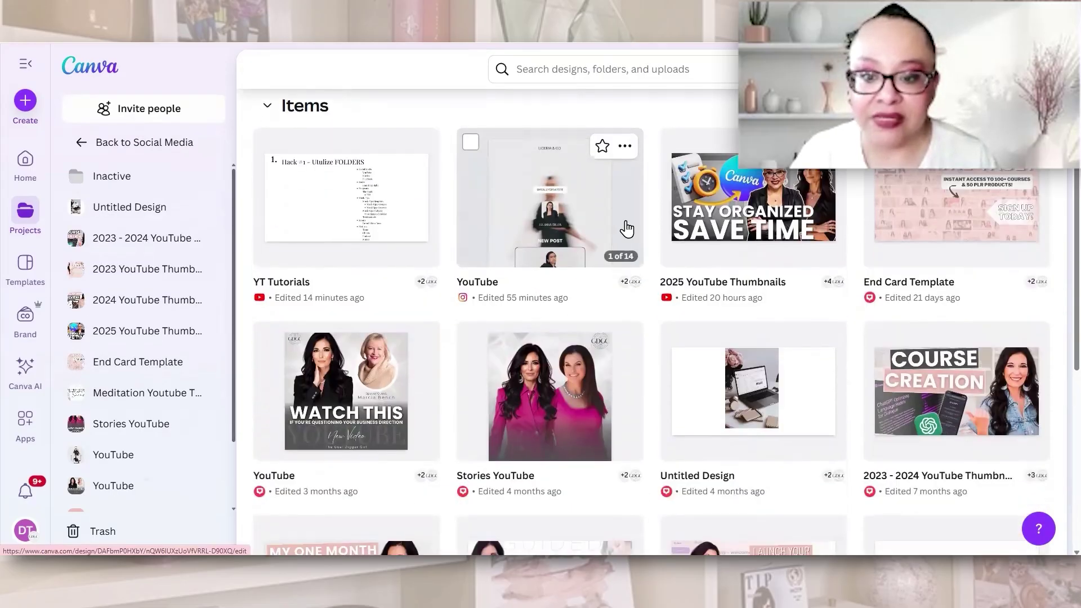
pyautogui.scroll(-2, 701, 113)
pyautogui.scroll(-2, 704, 169)
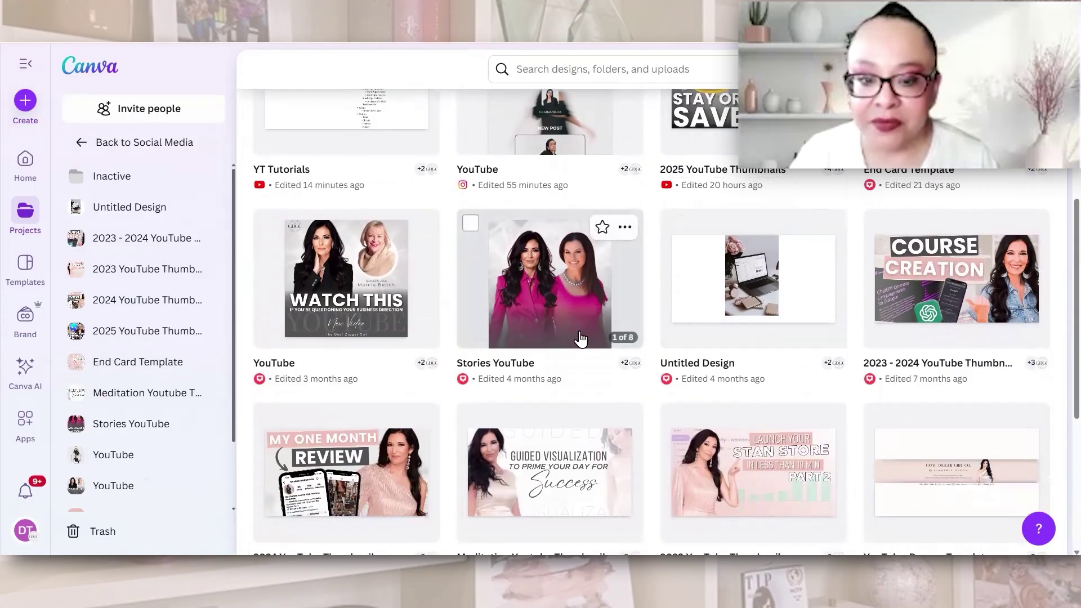
pyautogui.scroll(4, 636, 216)
pyautogui.scroll(2, 658, 219)
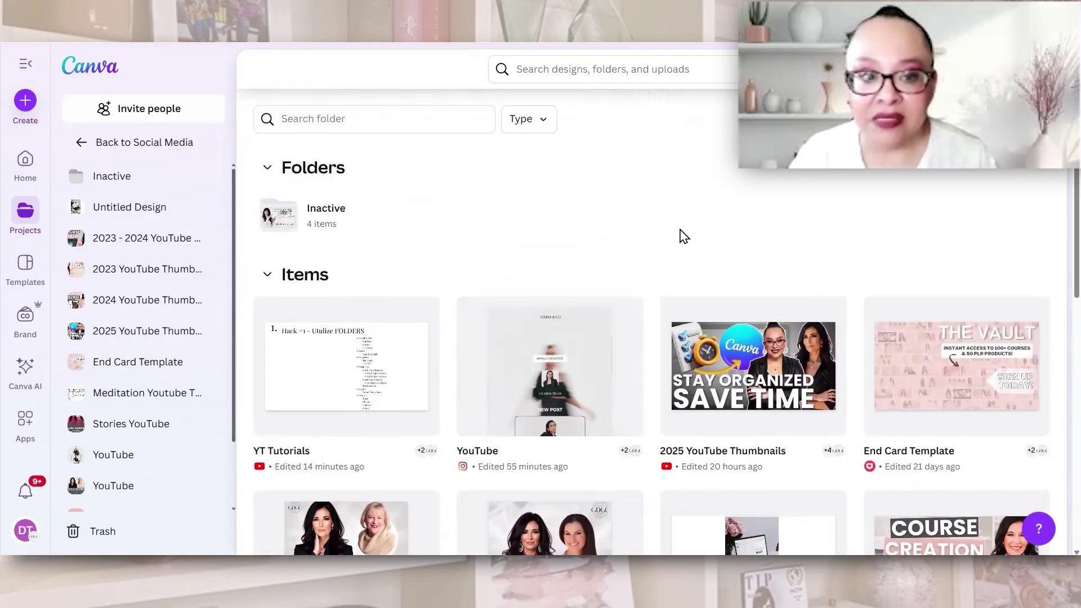
pyautogui.scroll(-1, 685, 236)
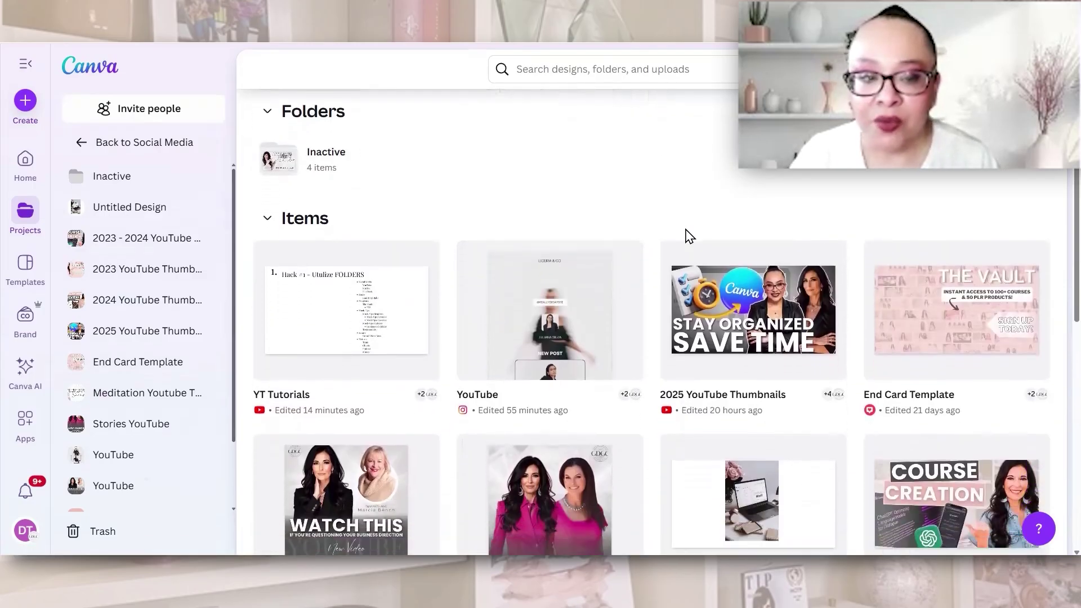
pyautogui.scroll(2, 514, 210)
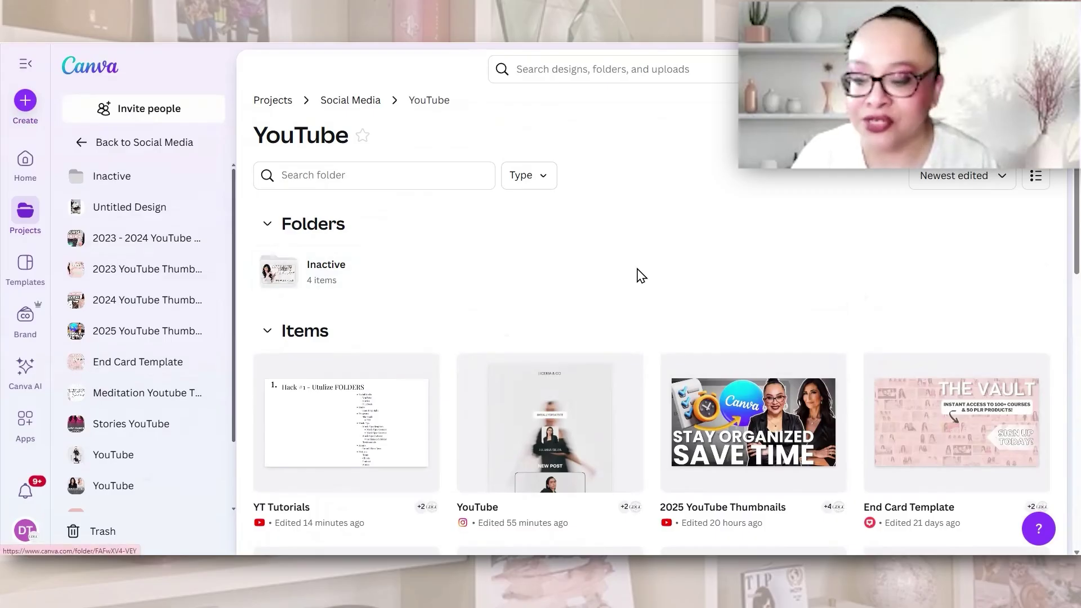
# Step: Examine the thumbnail designs by year and the banner template in the YouTube folder, and return to the overview of all project folders
pyautogui.scroll(-2, 640, 276)
pyautogui.scroll(-1, 642, 276)
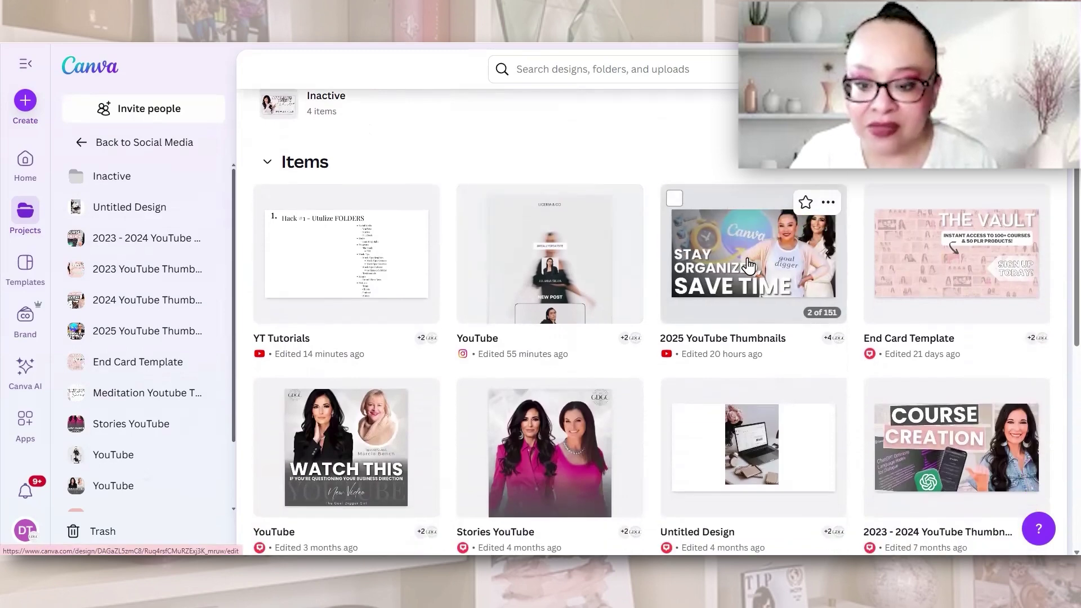
pyautogui.scroll(-3, 680, 338)
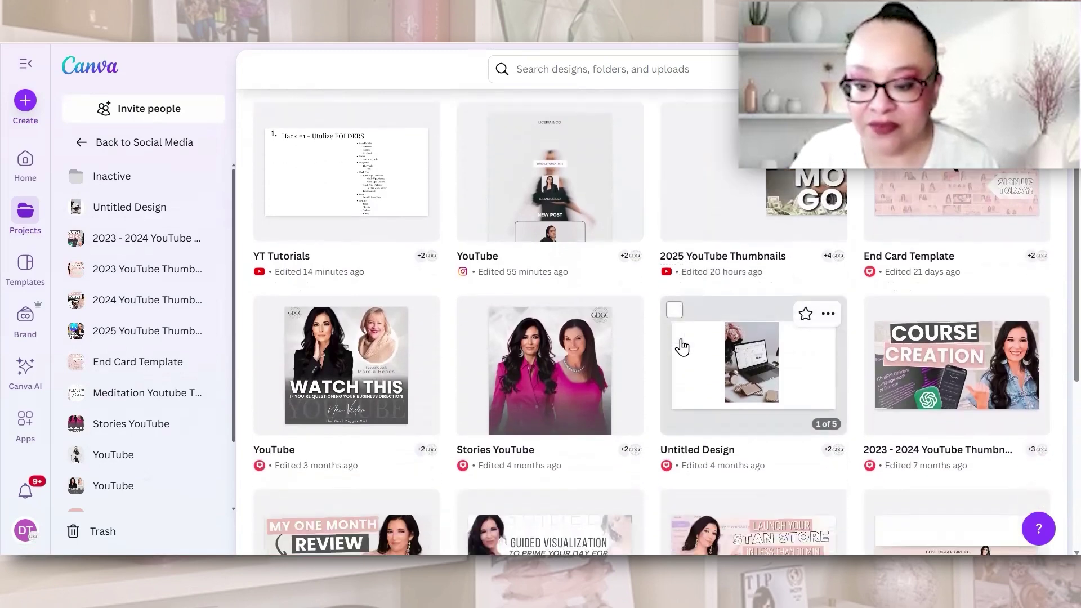
pyautogui.scroll(-3, 681, 346)
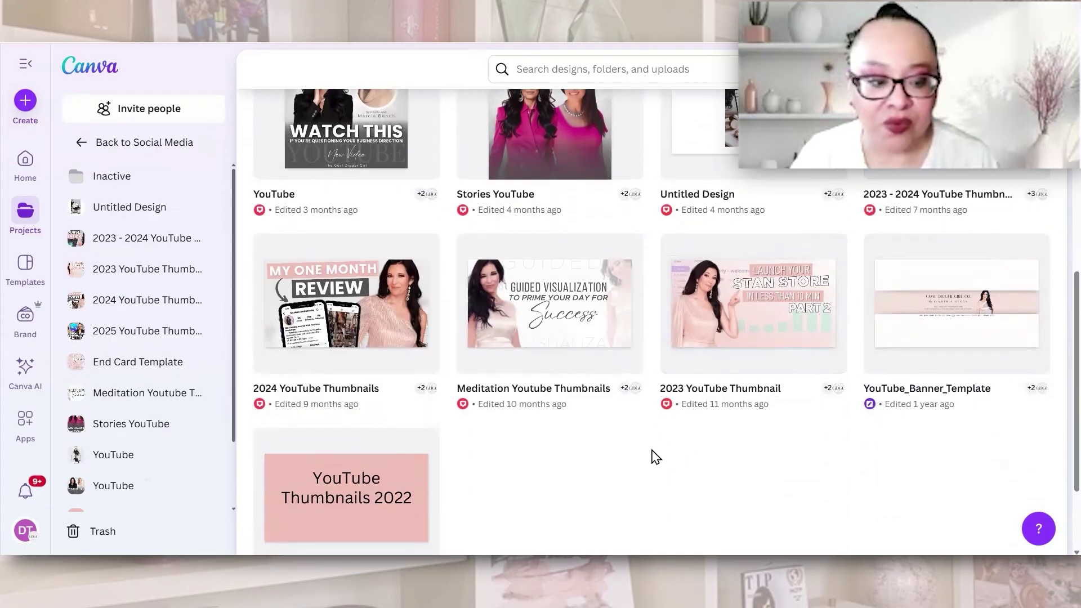
pyautogui.scroll(-2, 597, 451)
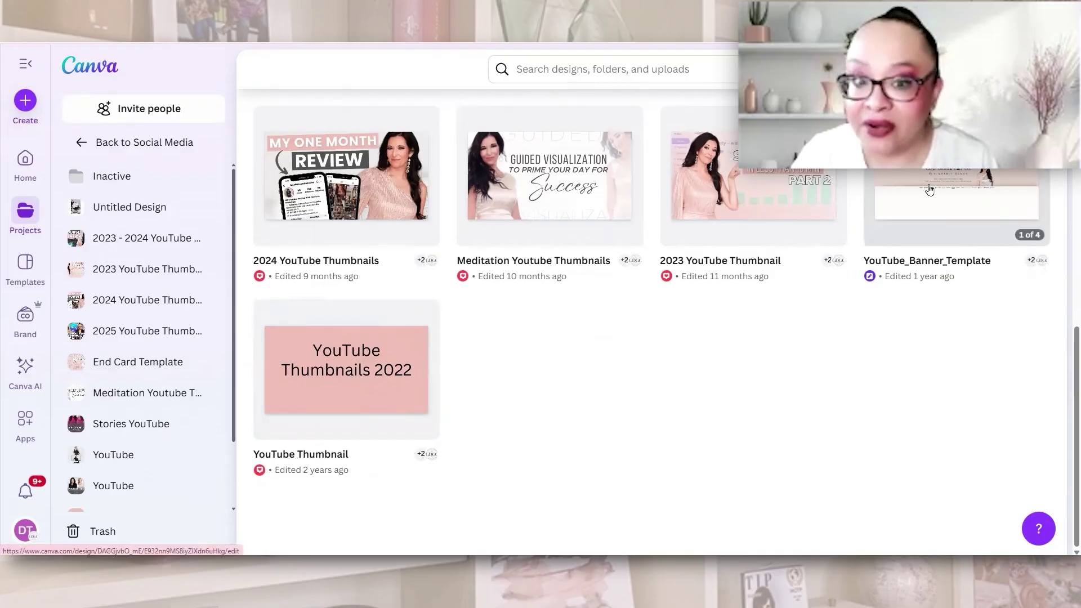
pyautogui.scroll(3, 697, 391)
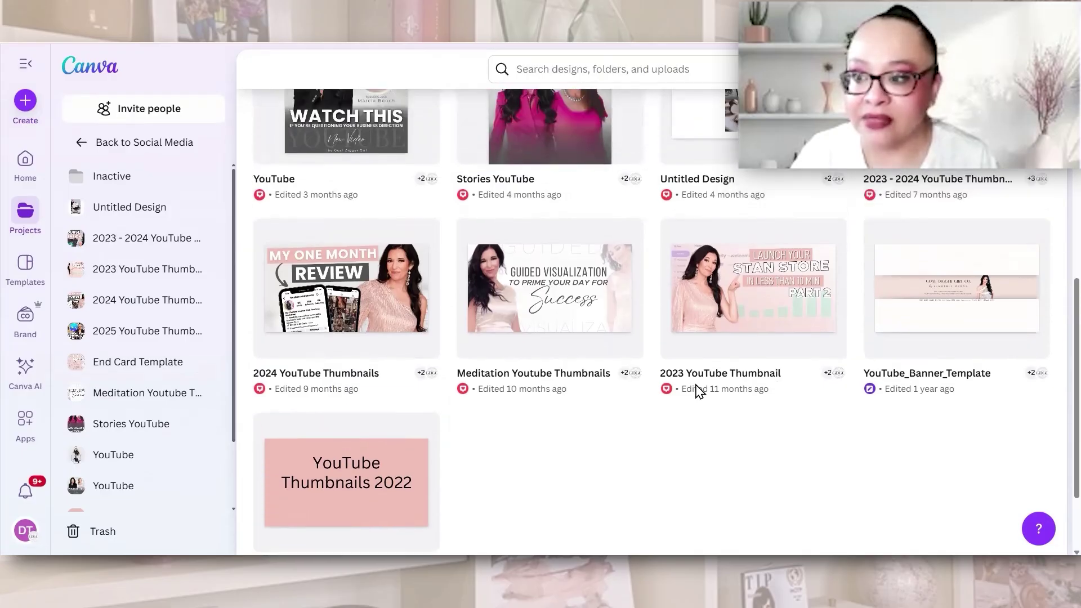
pyautogui.scroll(1, 696, 392)
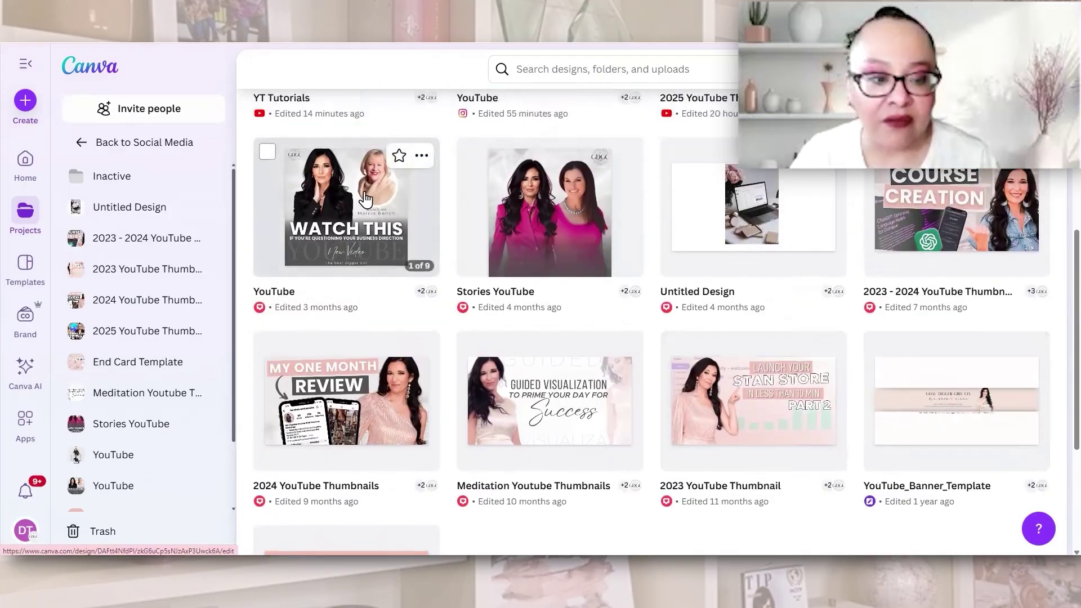
pyautogui.scroll(4, 622, 321)
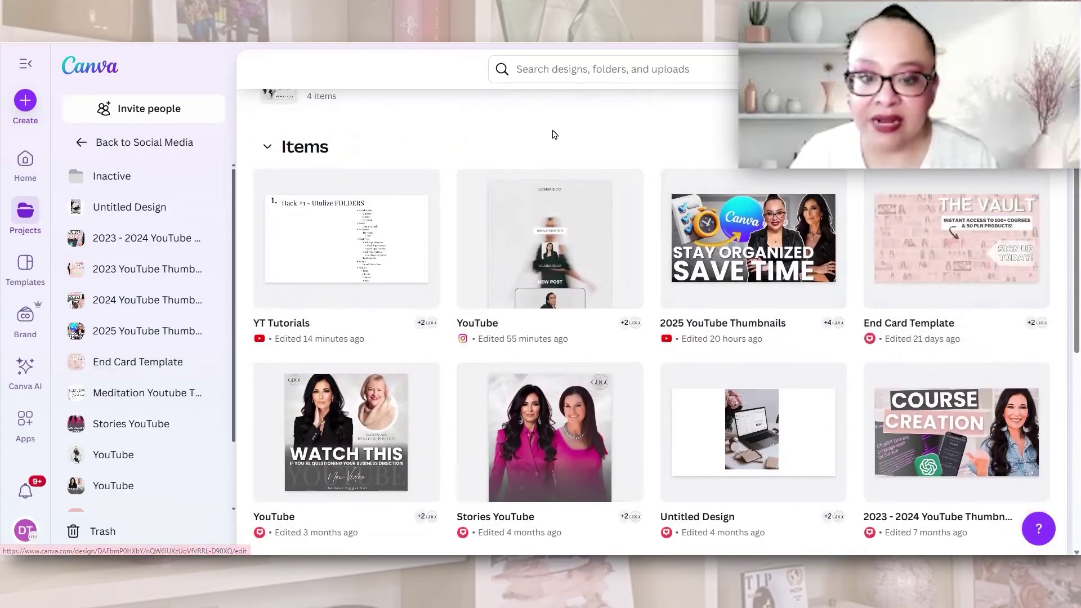
pyautogui.hotkey('alt', 'Left')
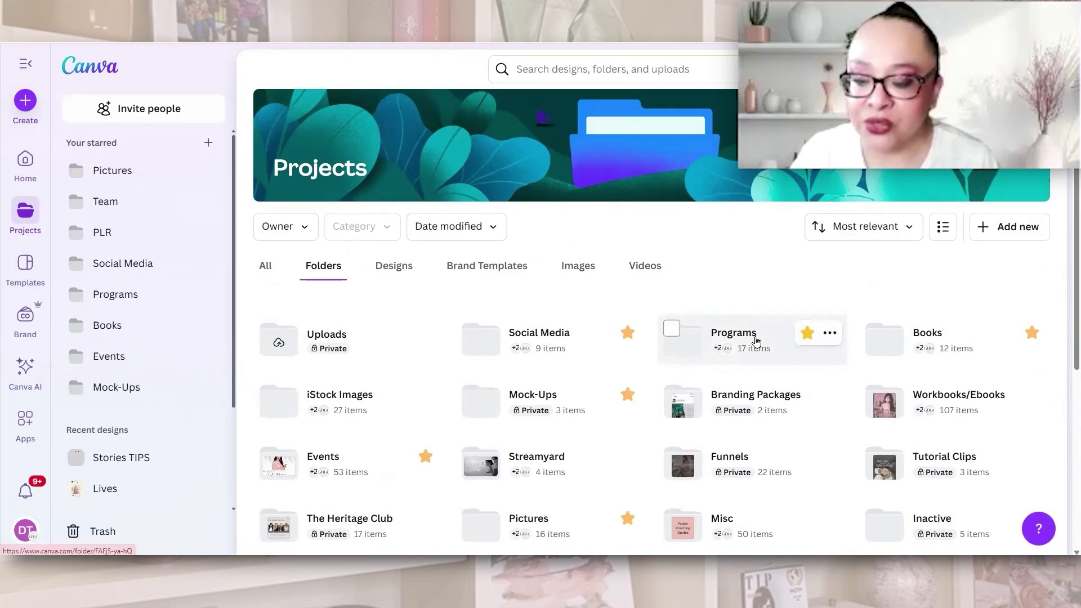
# Step: Open the Programs folder, expand its full list of subfolders, and go through The Vault into its PLR folder
pyautogui.click(756, 340)
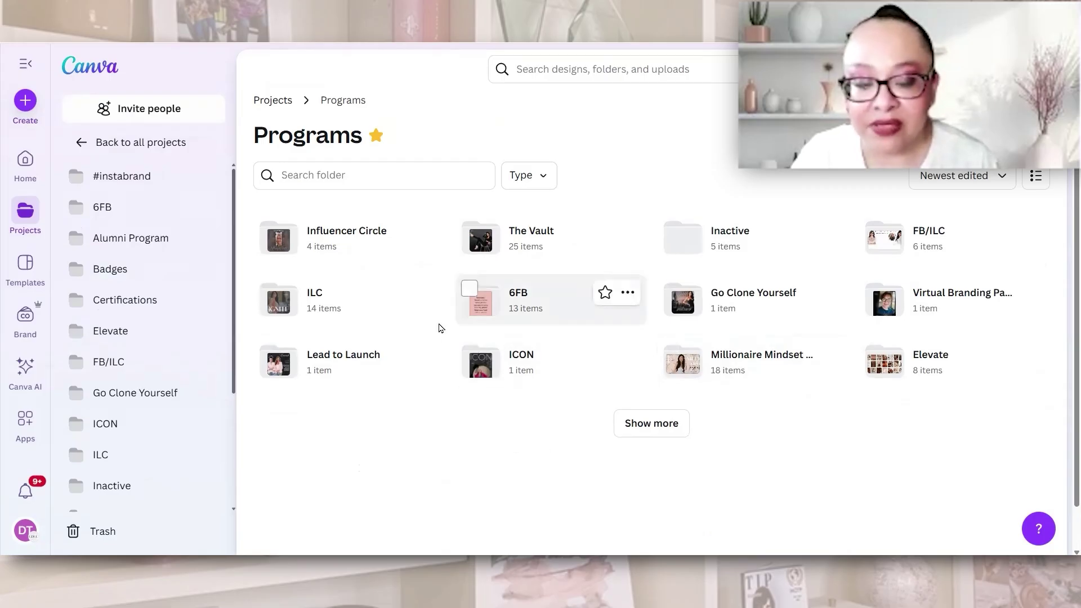
pyautogui.click(651, 423)
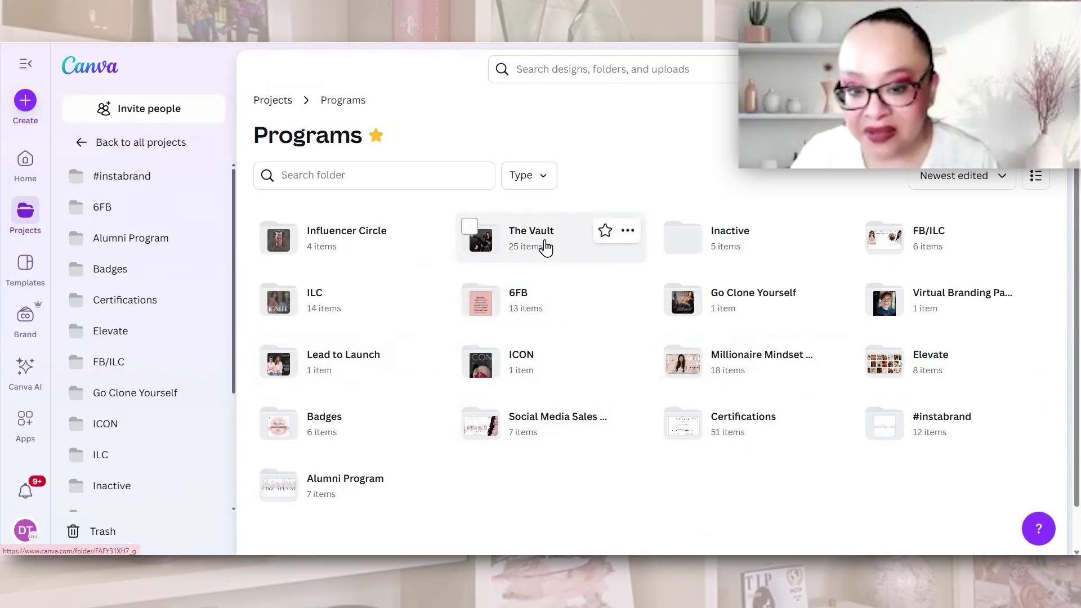
pyautogui.click(545, 247)
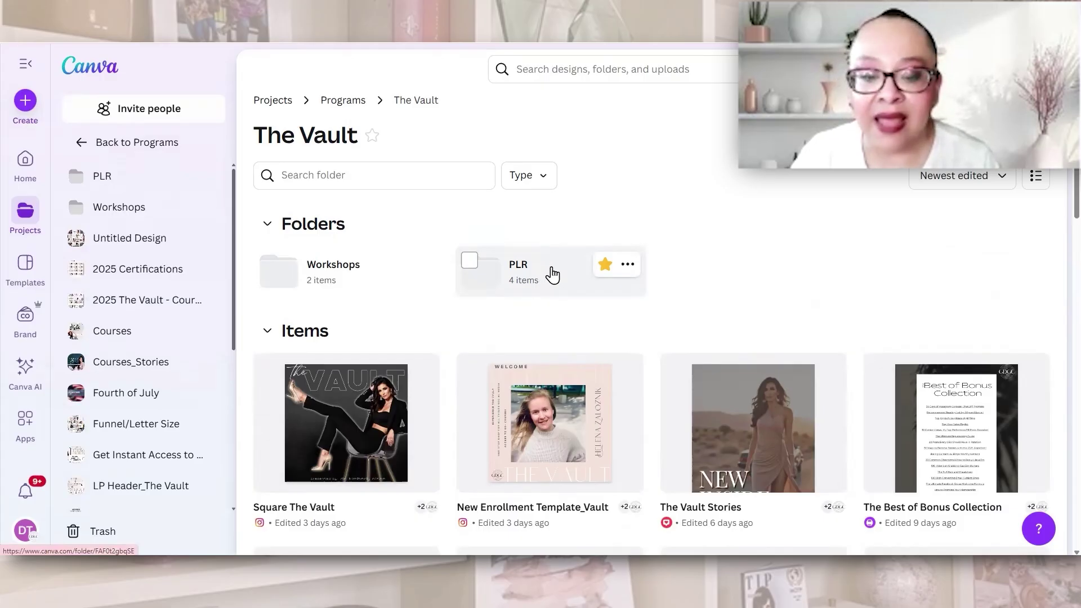
pyautogui.click(513, 275)
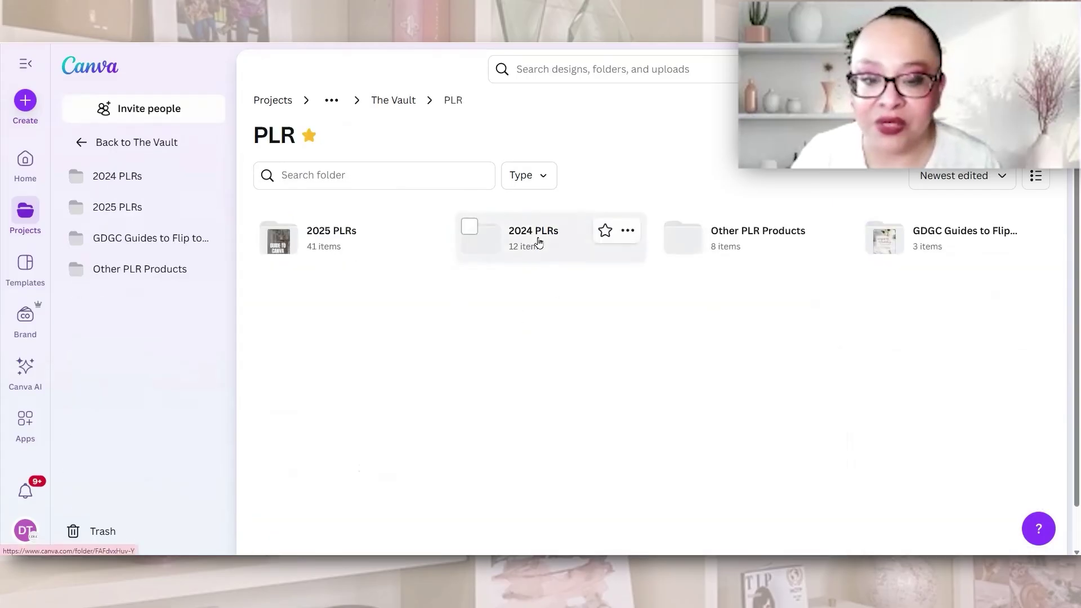
# Step: Open the 2025 PLRs folder, its 4_April 2025 subfolder, and the PLR: Superfoods for Optimal Health folder inside it
pyautogui.click(328, 236)
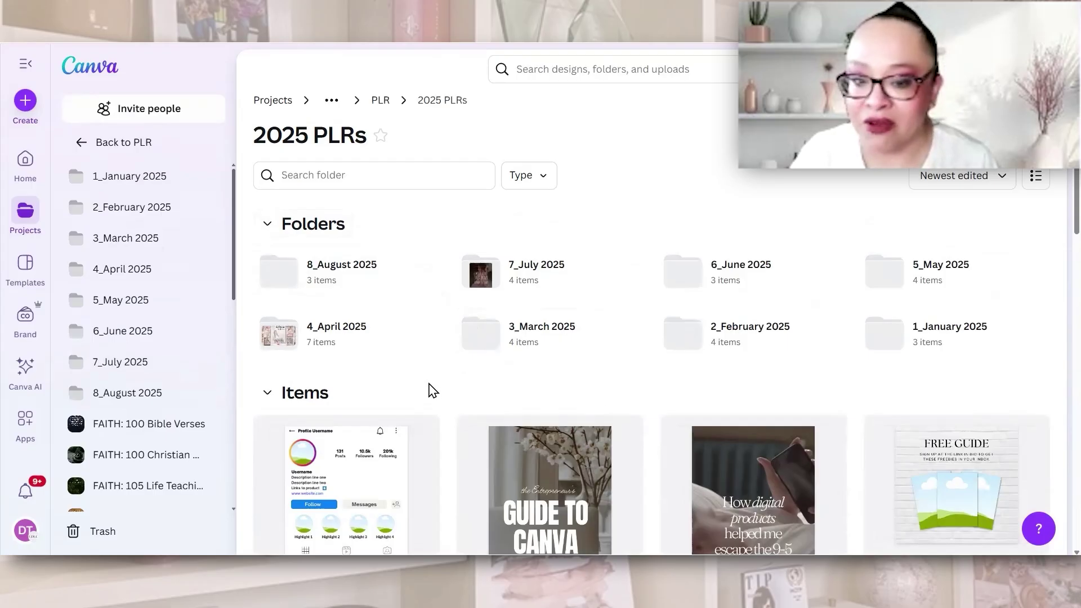
pyautogui.click(311, 345)
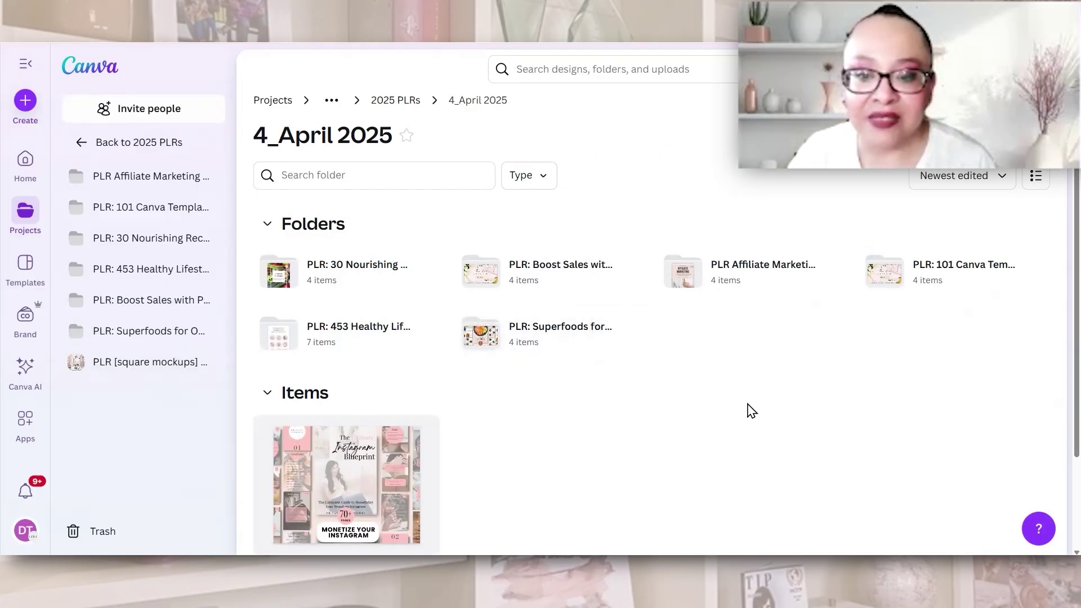
pyautogui.click(544, 338)
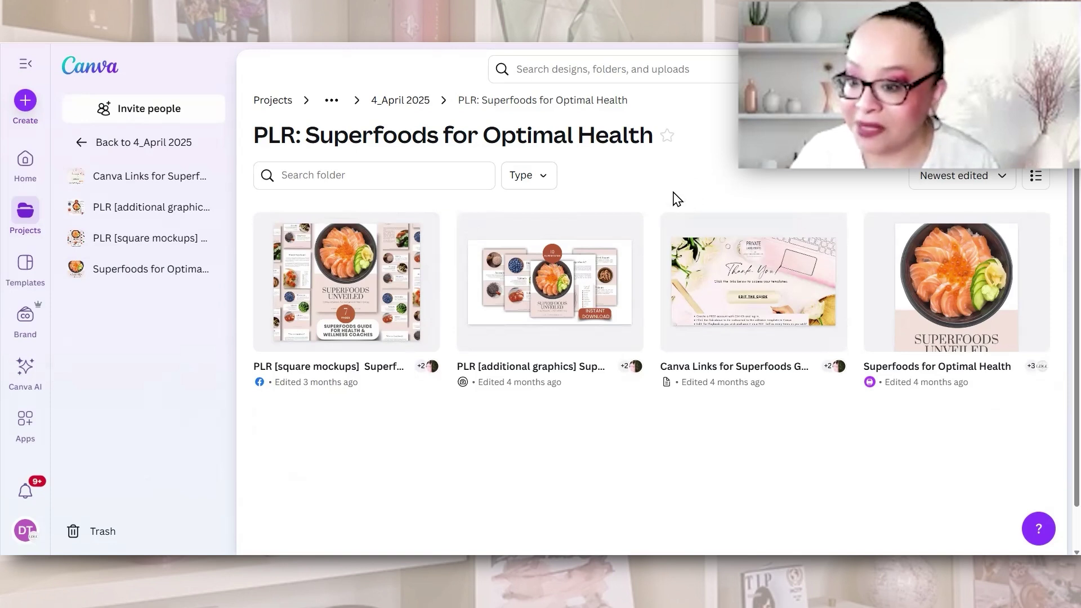
# Step: Return to all projects, open the Mock-Ups folder's Mock-Ups Graphics subfolder and look through its designs
pyautogui.click(273, 101)
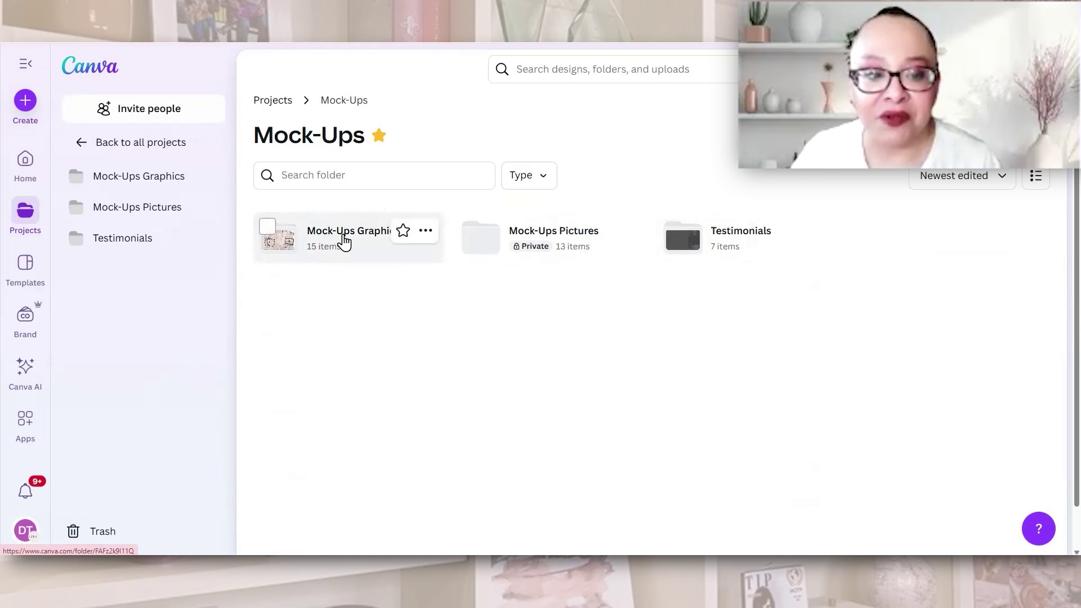
pyautogui.click(345, 239)
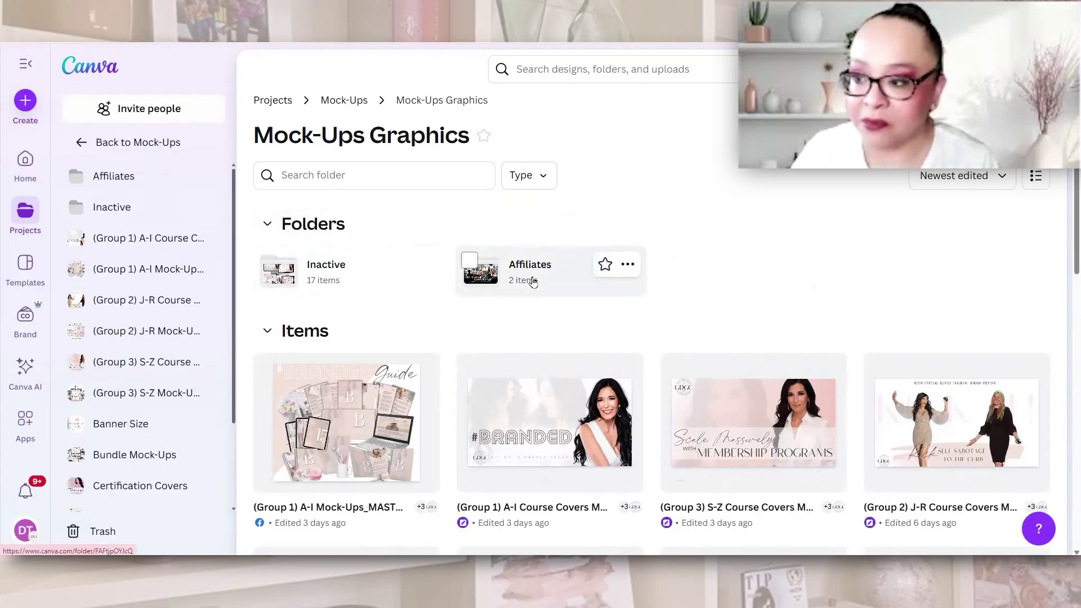
pyautogui.scroll(-4, 529, 299)
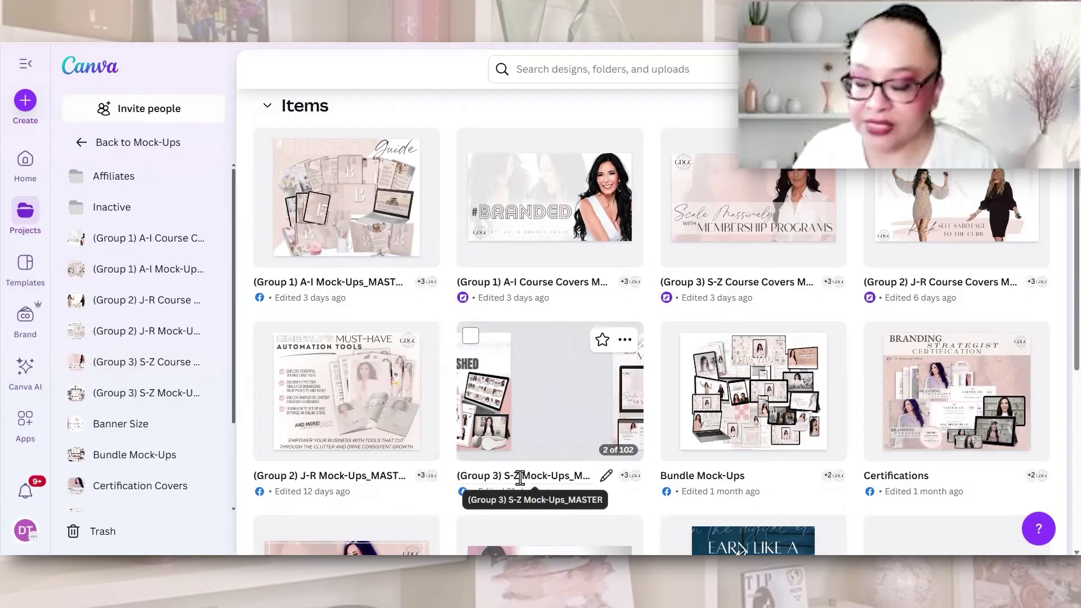
# Step: Open the (Group 1) A-I Mock-Ups design and show its pages as a grid
pyautogui.click(360, 214)
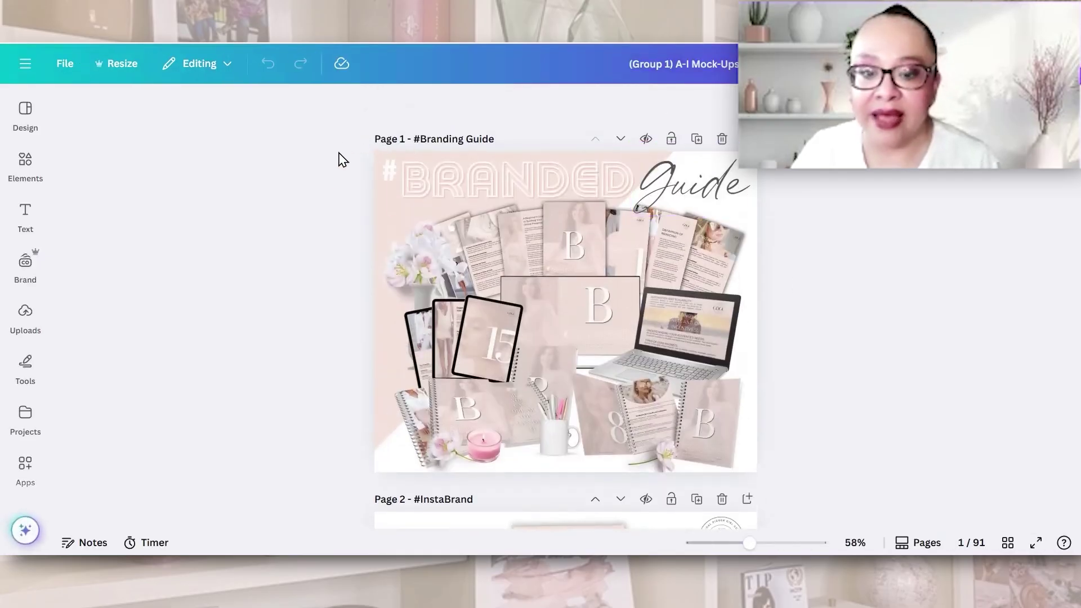
pyautogui.scroll(-1, 318, 213)
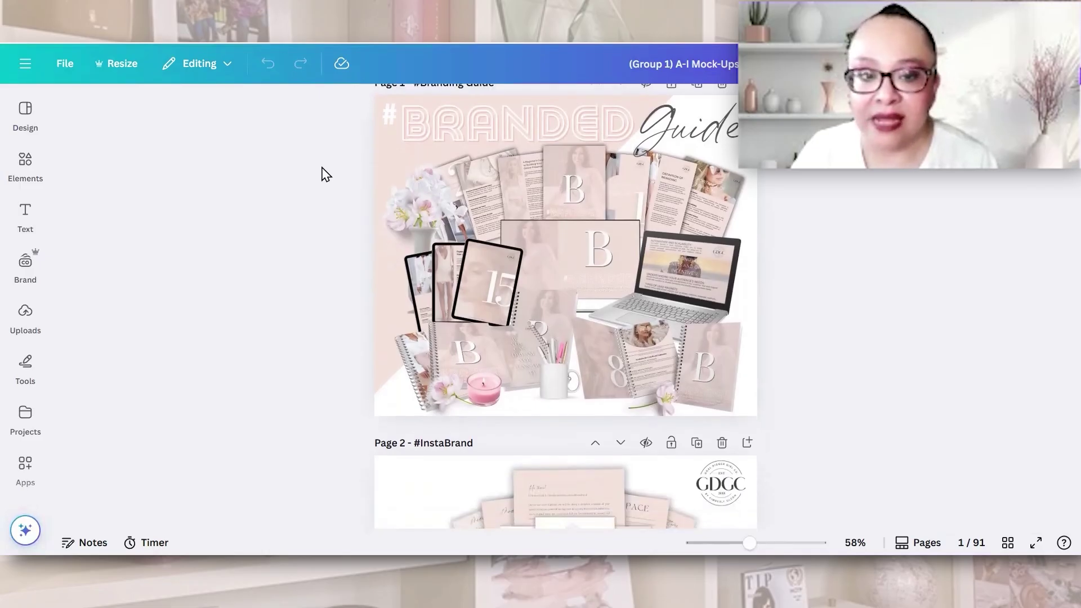
pyautogui.scroll(1, 324, 181)
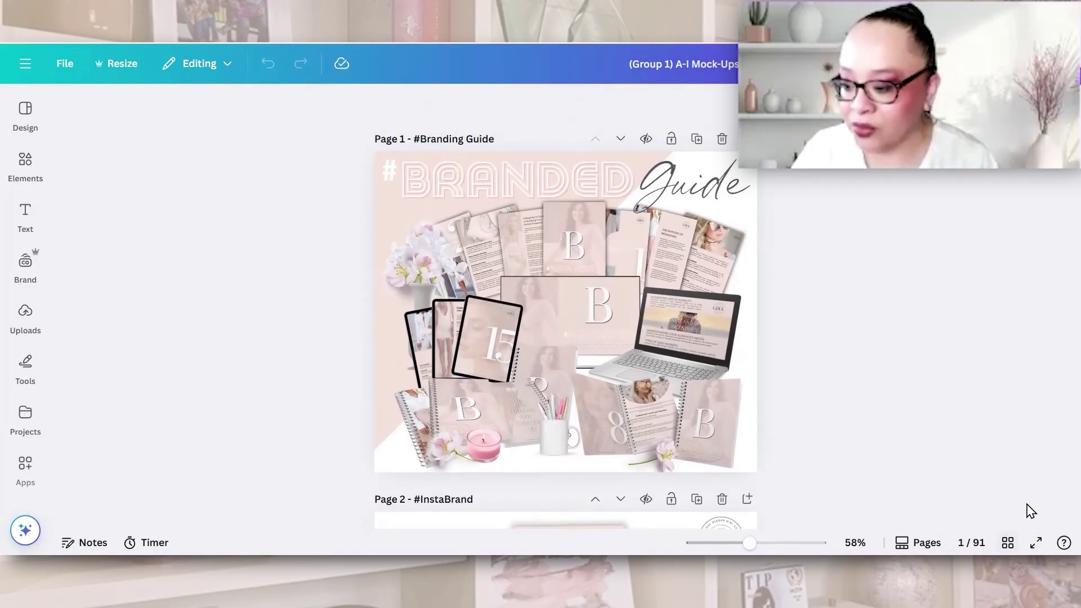
pyautogui.click(1007, 542)
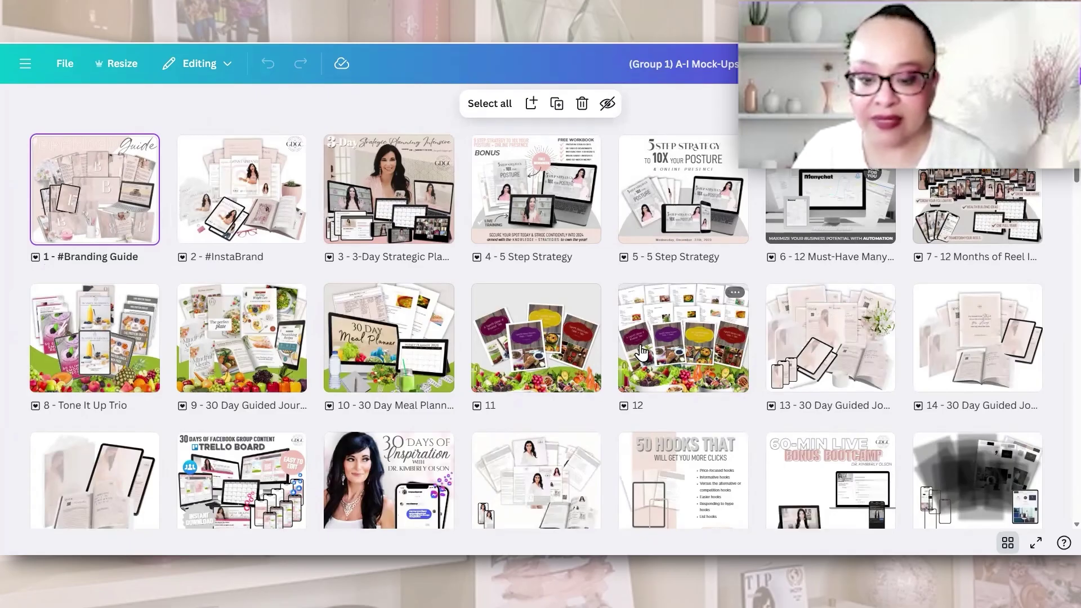
# Step: Examine the alphabetically ordered mock-up pages in the grid through to the last page
pyautogui.scroll(-2, 642, 352)
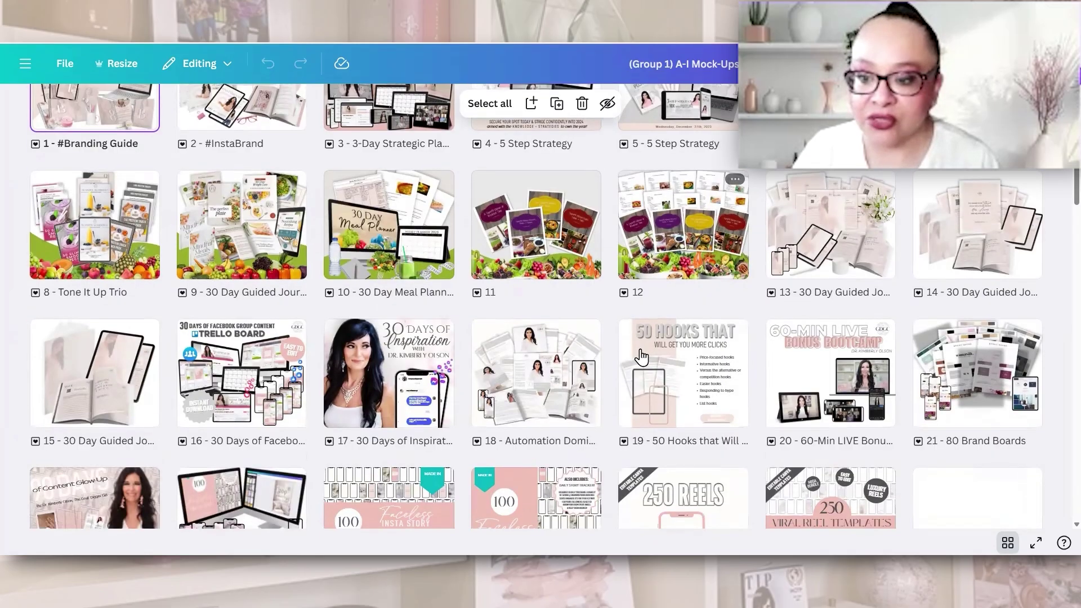
pyautogui.scroll(-15, 642, 355)
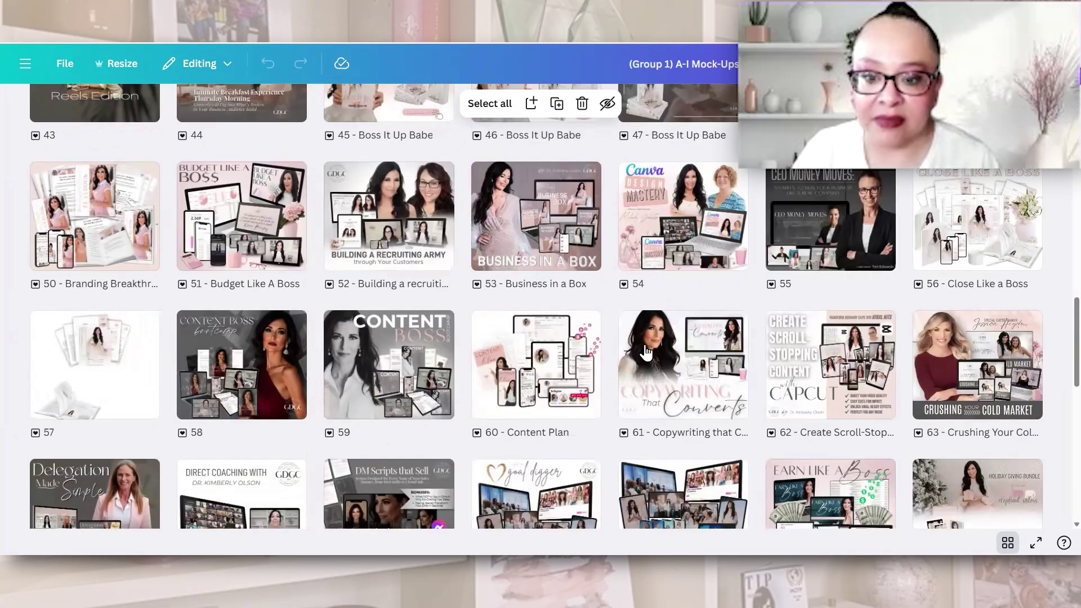
pyautogui.scroll(3, 247, 263)
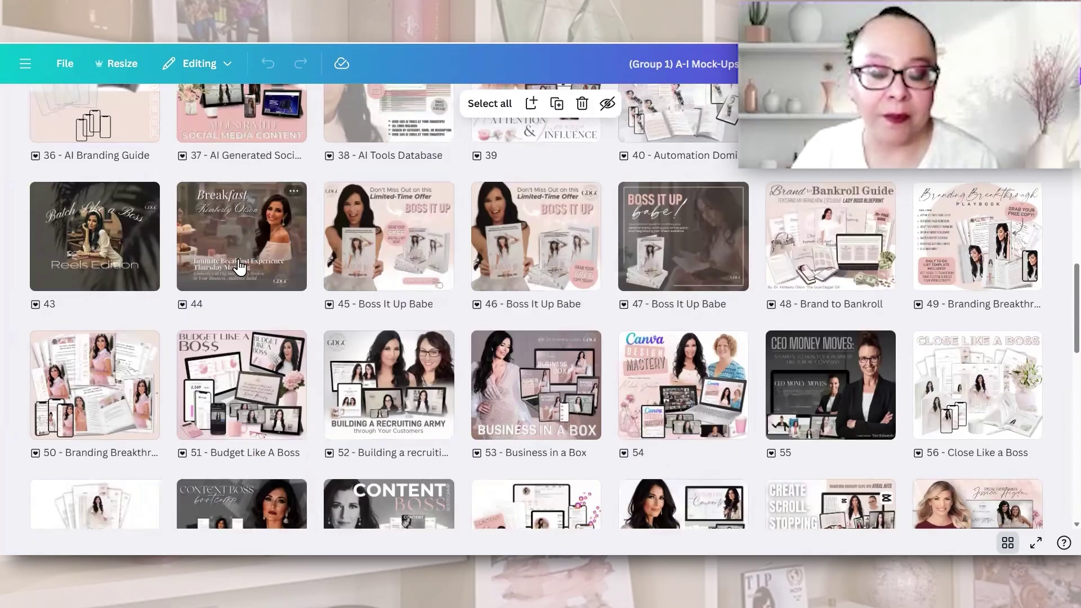
pyautogui.scroll(5, 306, 253)
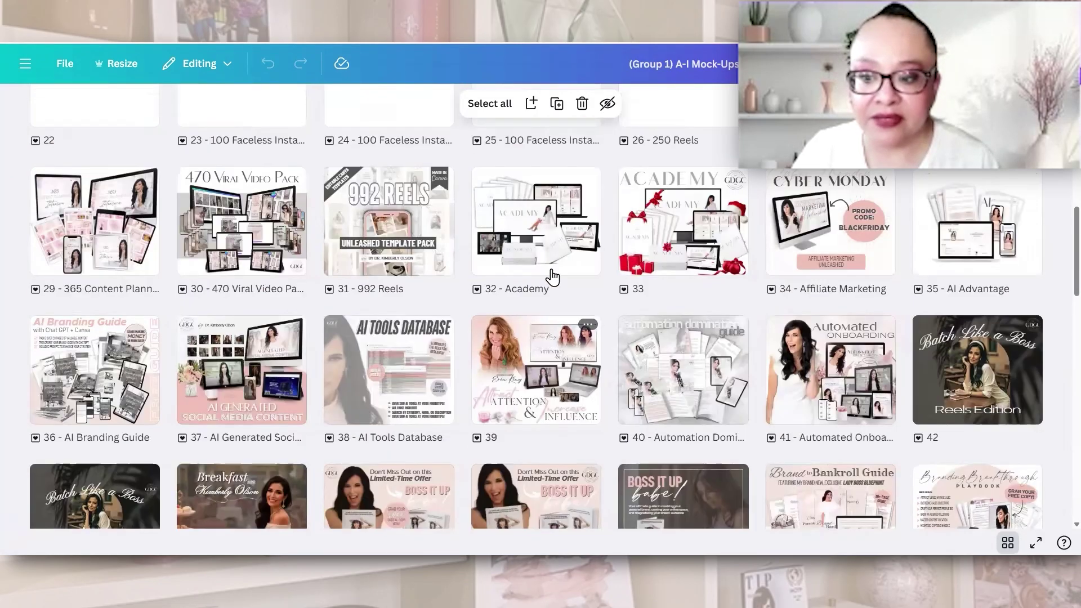
pyautogui.scroll(-3, 551, 277)
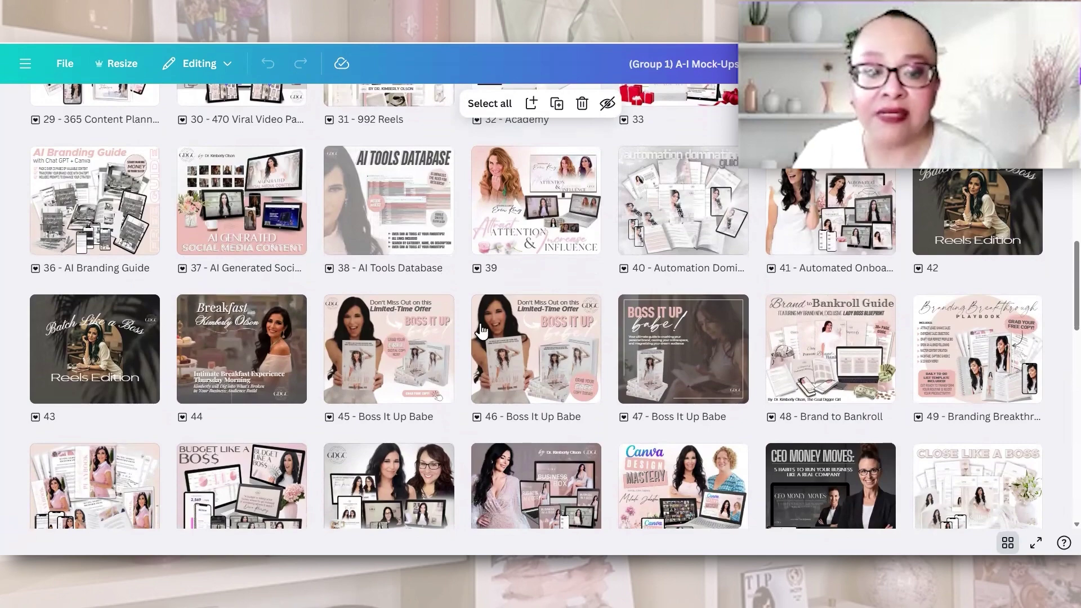
pyautogui.scroll(-2, 552, 279)
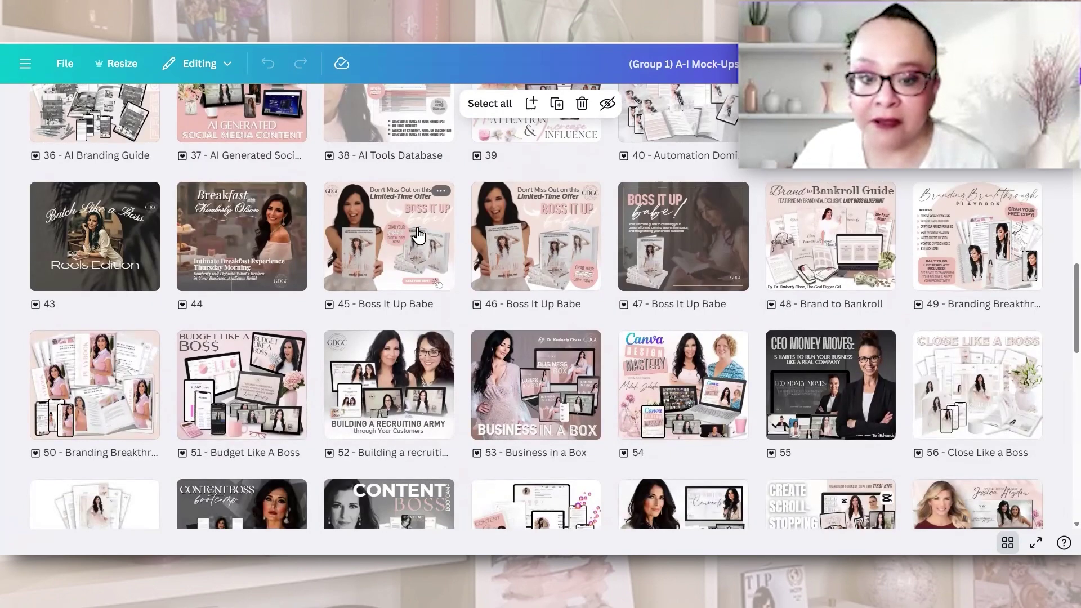
pyautogui.scroll(-4, 418, 235)
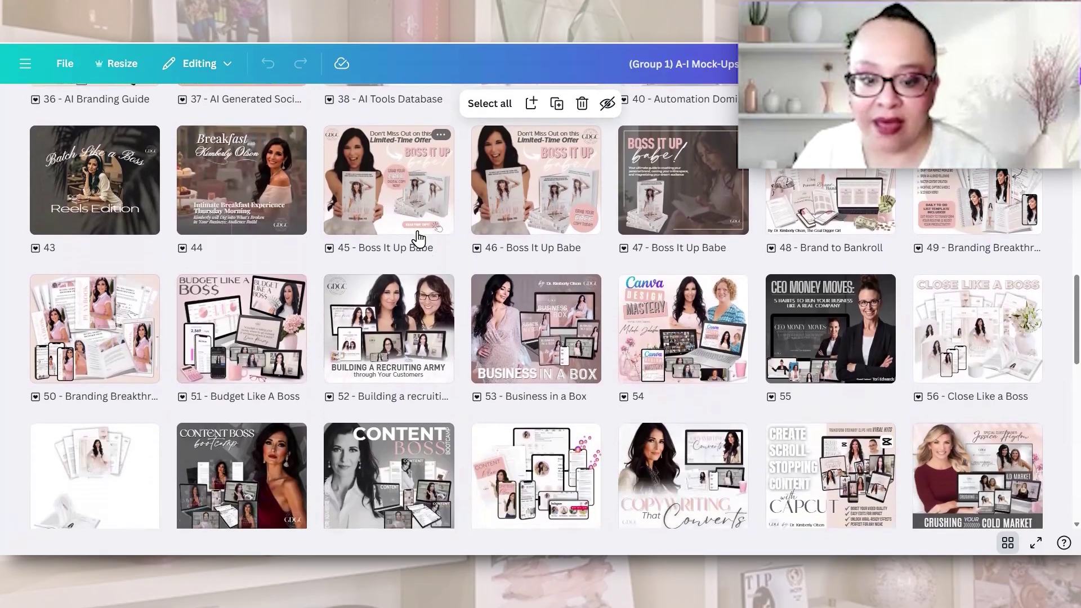
pyautogui.scroll(-5, 418, 239)
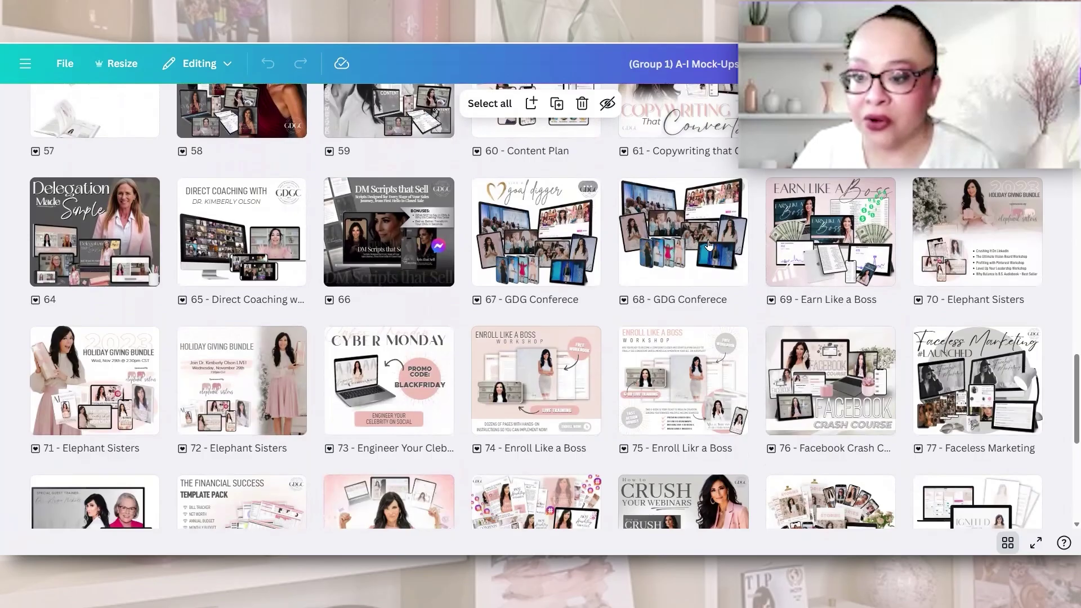
pyautogui.scroll(-3, 659, 260)
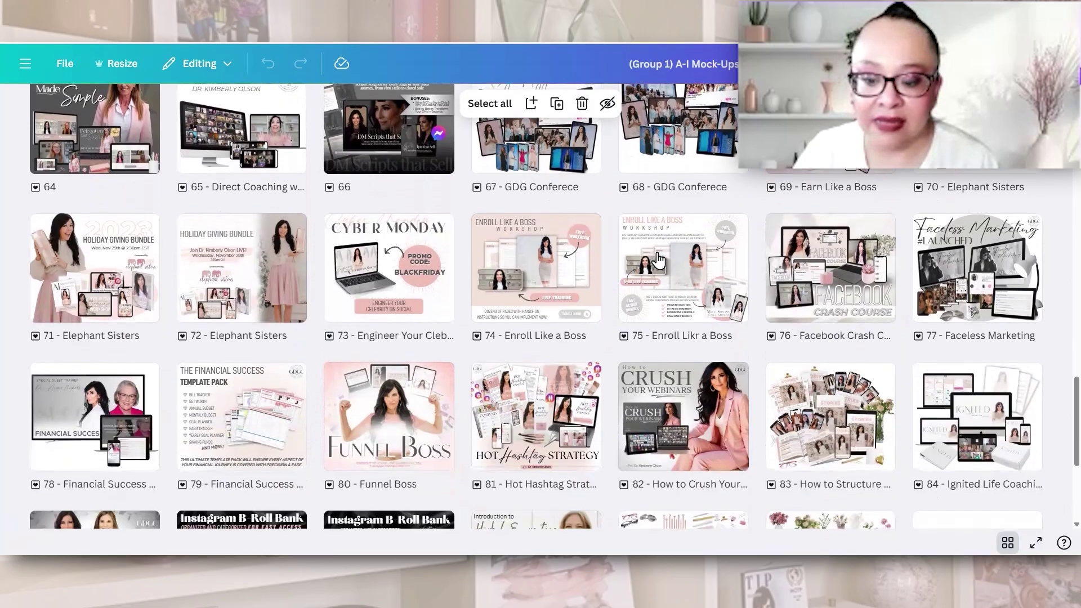
pyautogui.scroll(-1, 530, 214)
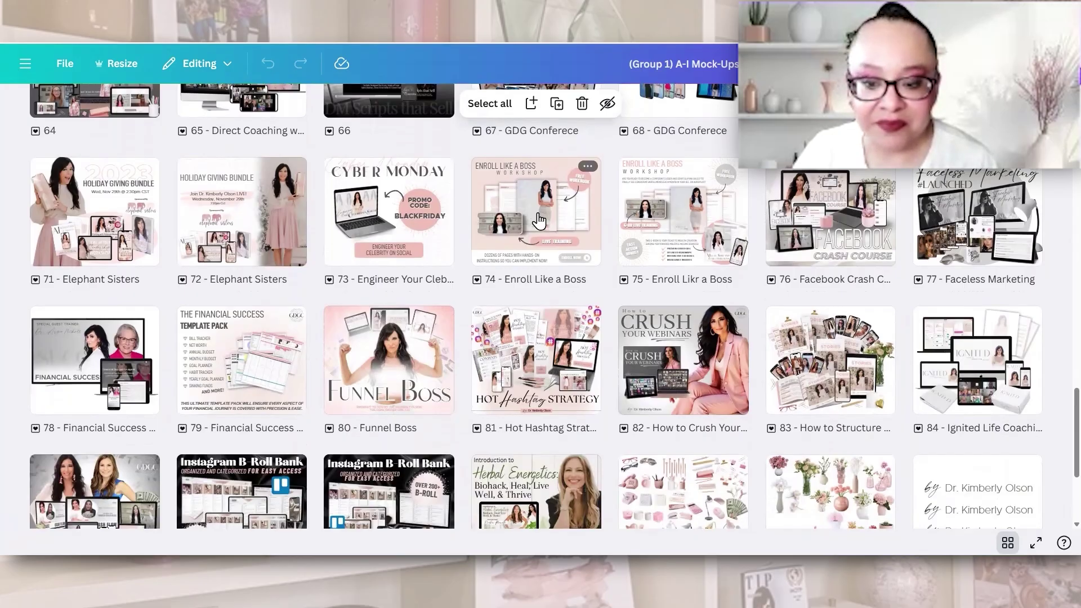
pyautogui.scroll(-2, 535, 225)
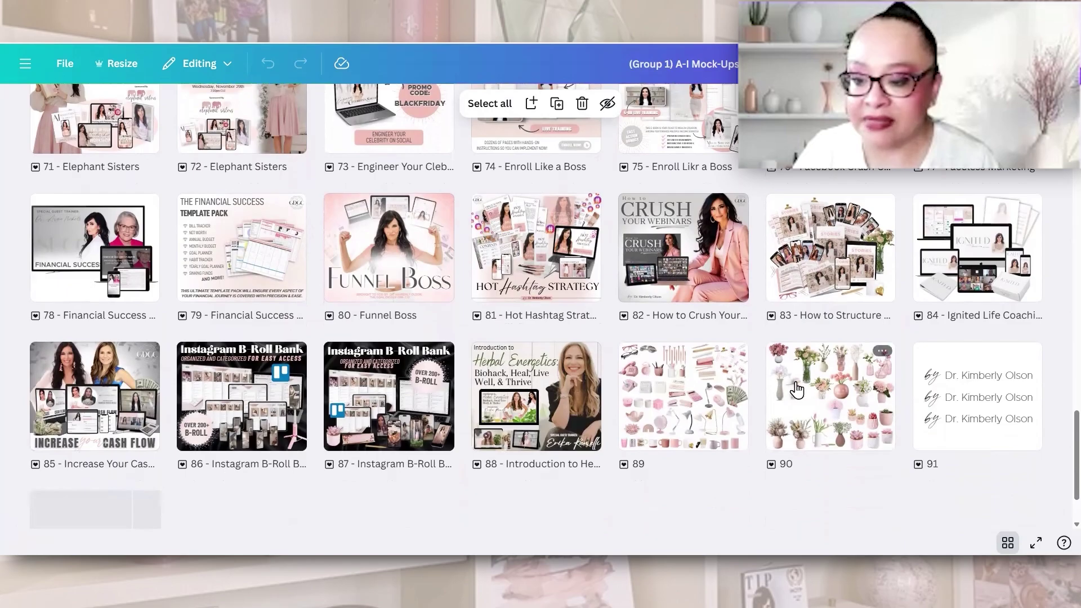
# Step: Open page 89, copy the pink-framed glasses onto page 88, and enlarge them over the title to roughly twice their size
pyautogui.doubleClick(691, 390)
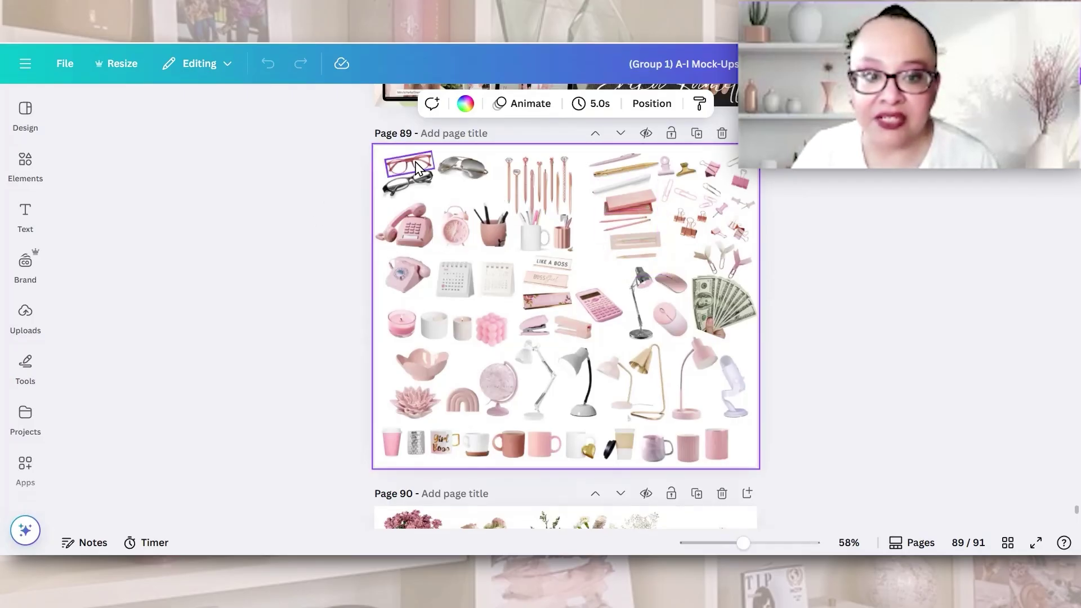
pyautogui.scroll(1, 407, 233)
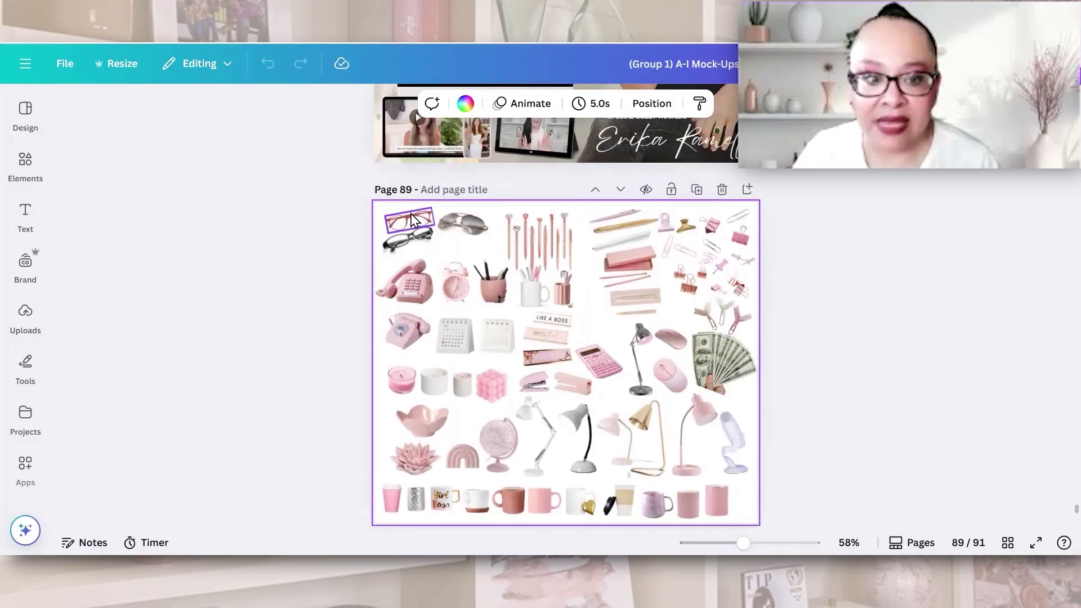
pyautogui.click(421, 223)
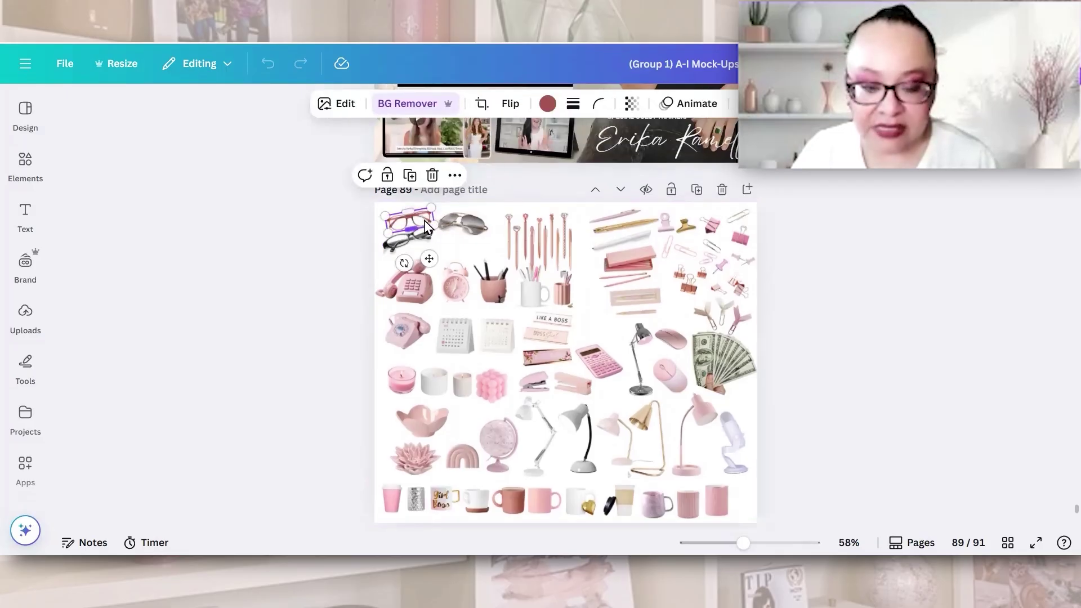
pyautogui.scroll(5, 475, 292)
pyautogui.scroll(2, 497, 294)
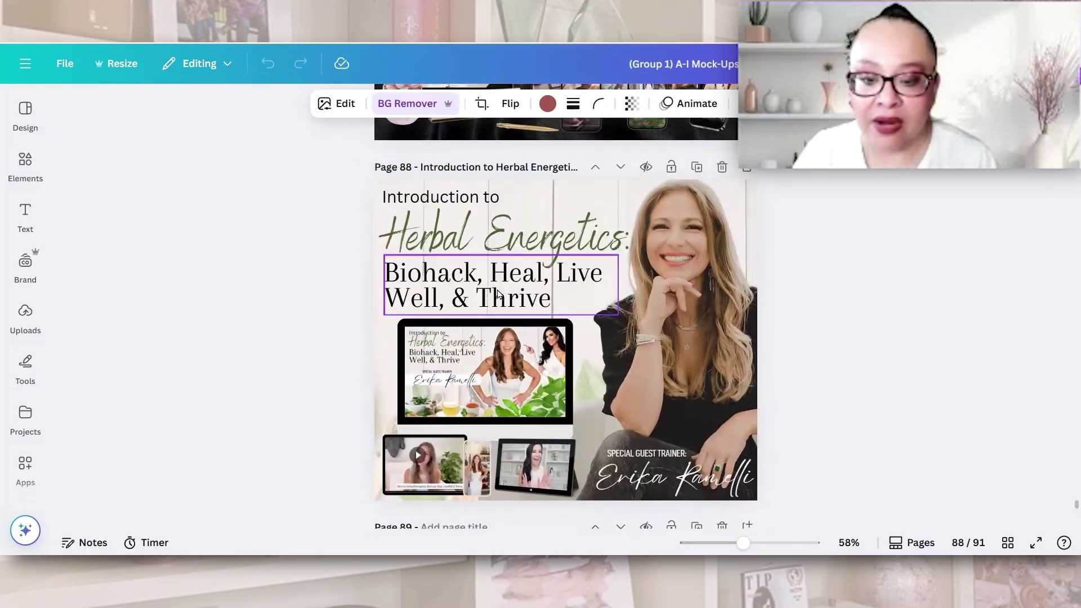
pyautogui.hotkey('ctrl', 'v')
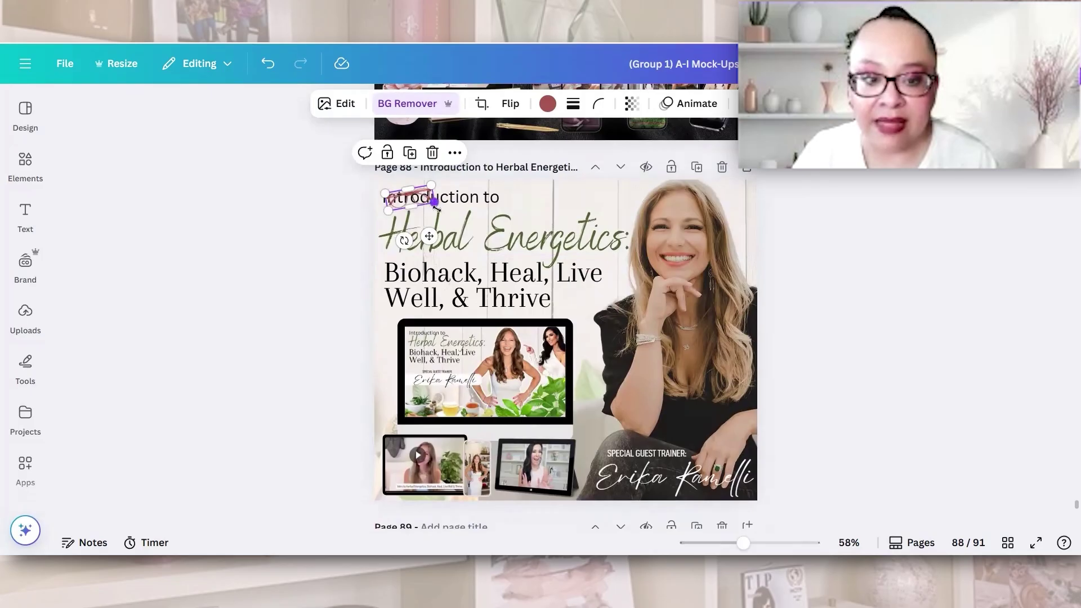
pyautogui.moveTo(436, 208); pyautogui.dragTo(496, 238)
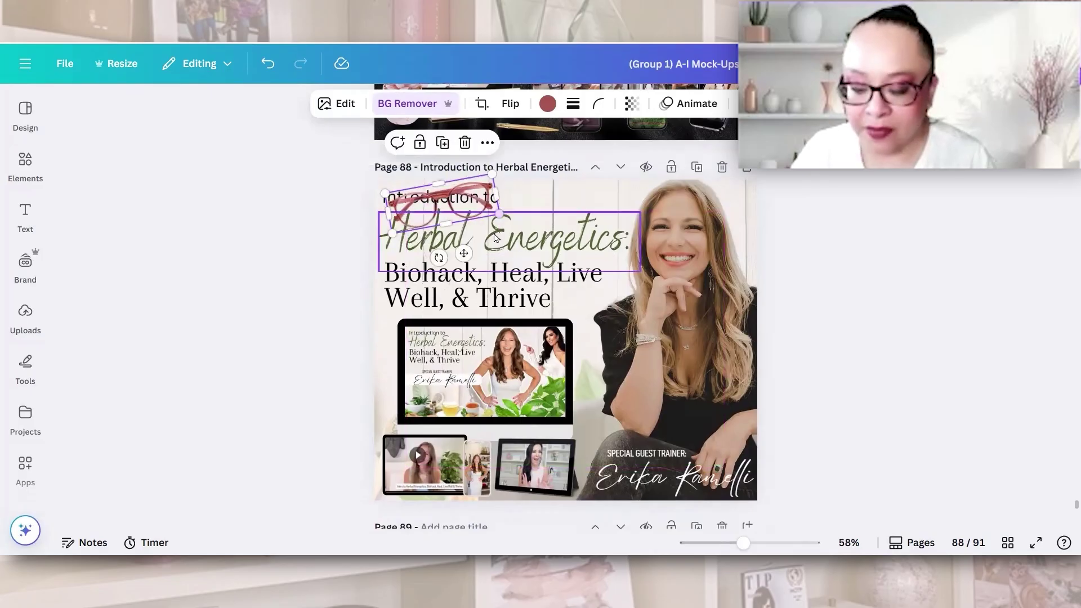
# Step: Examine the flower and plant elements on page 90 and select the first grouped byline on page 91
pyautogui.scroll(-10, 321, 256)
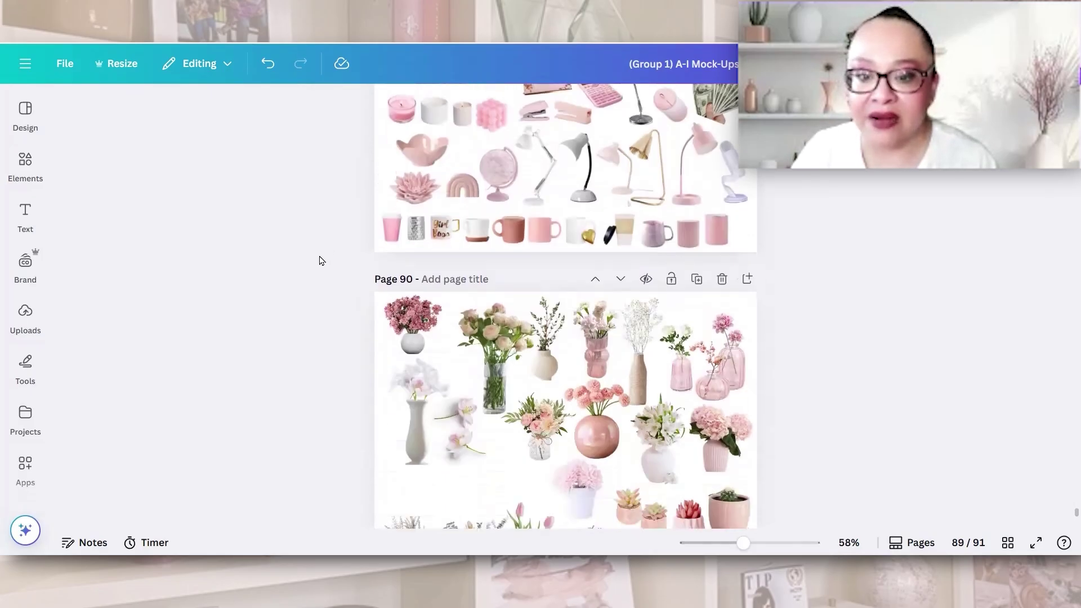
pyautogui.scroll(-3, 319, 260)
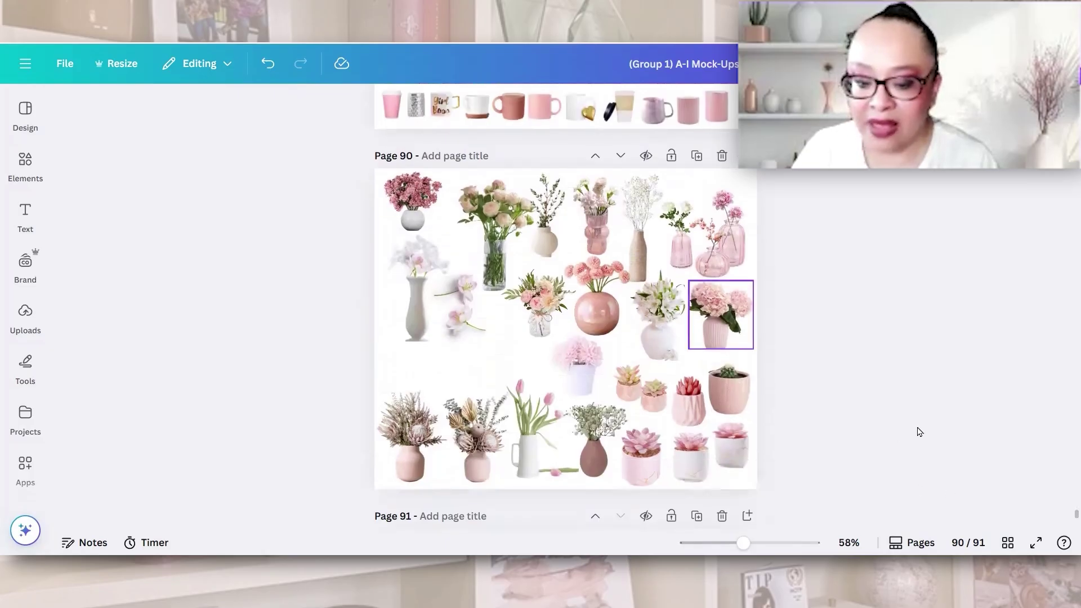
pyautogui.scroll(-6, 902, 427)
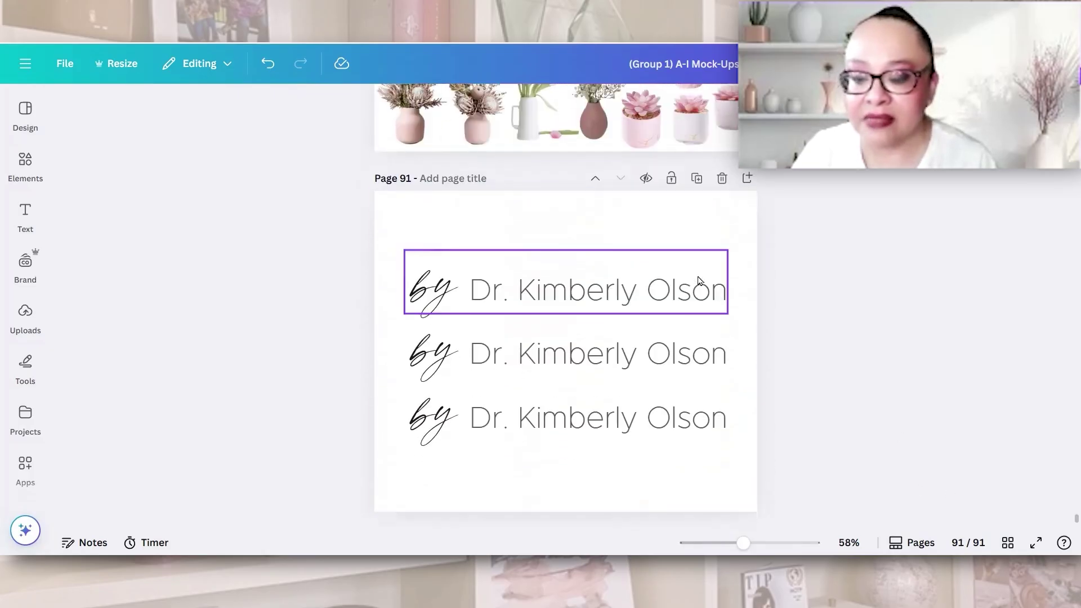
pyautogui.click(699, 280)
pyautogui.click(727, 251)
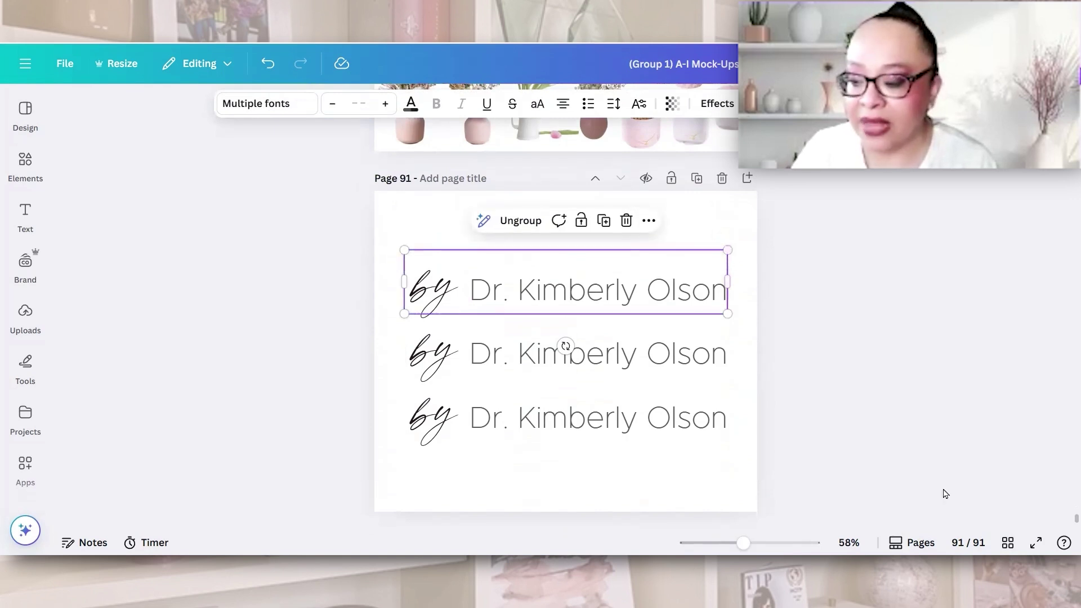
# Step: Show the design's pages as a grid, and open the Mock-Ups Pictures folder inside Mock-Ups with all its subfolders listed
pyautogui.click(1010, 544)
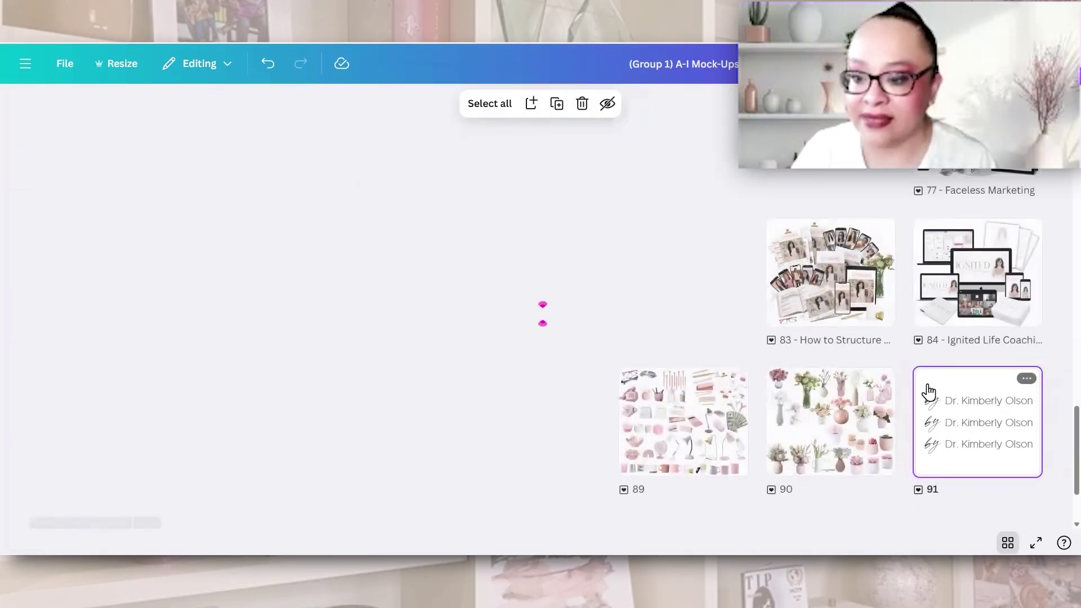
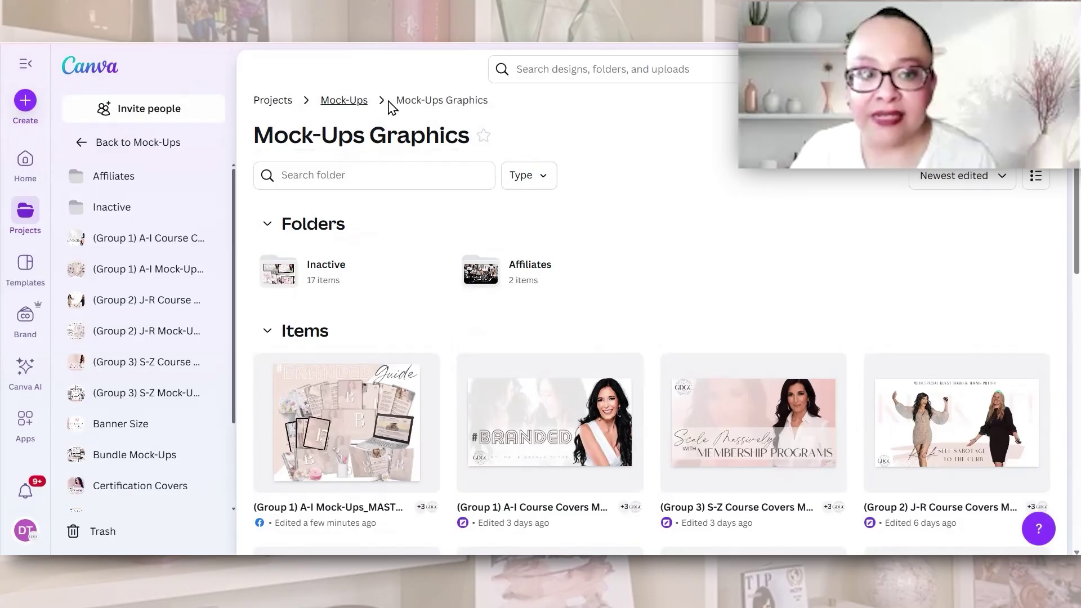
pyautogui.click(361, 101)
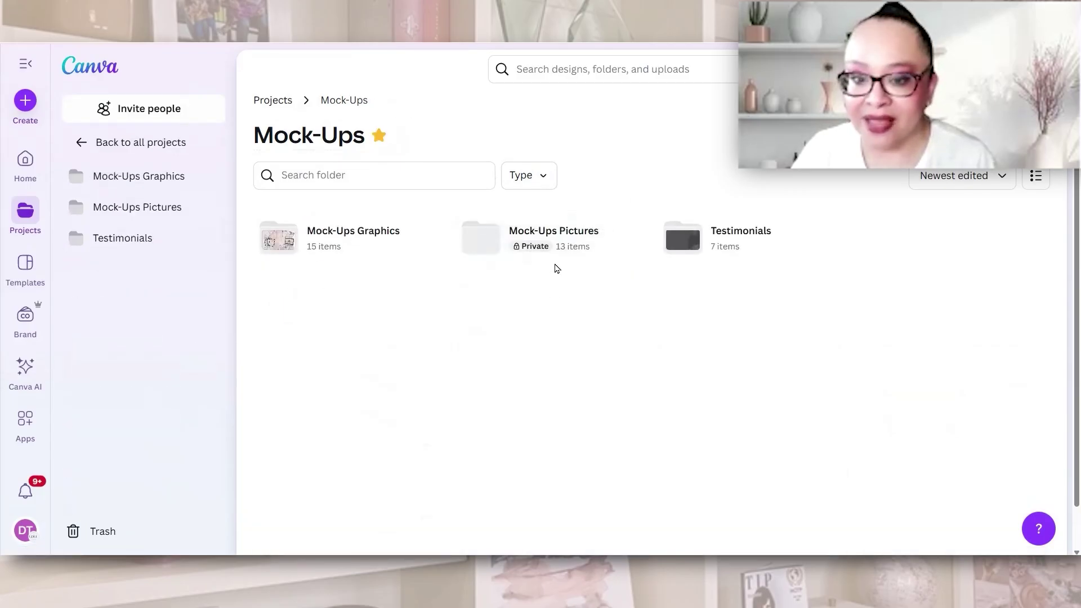
pyautogui.click(580, 249)
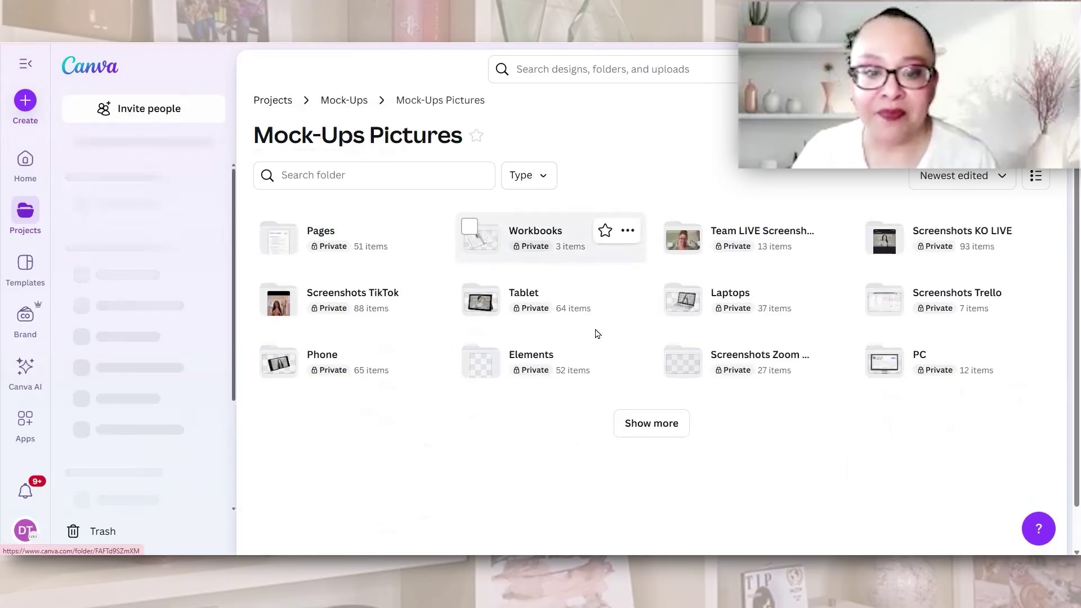
pyautogui.click(632, 429)
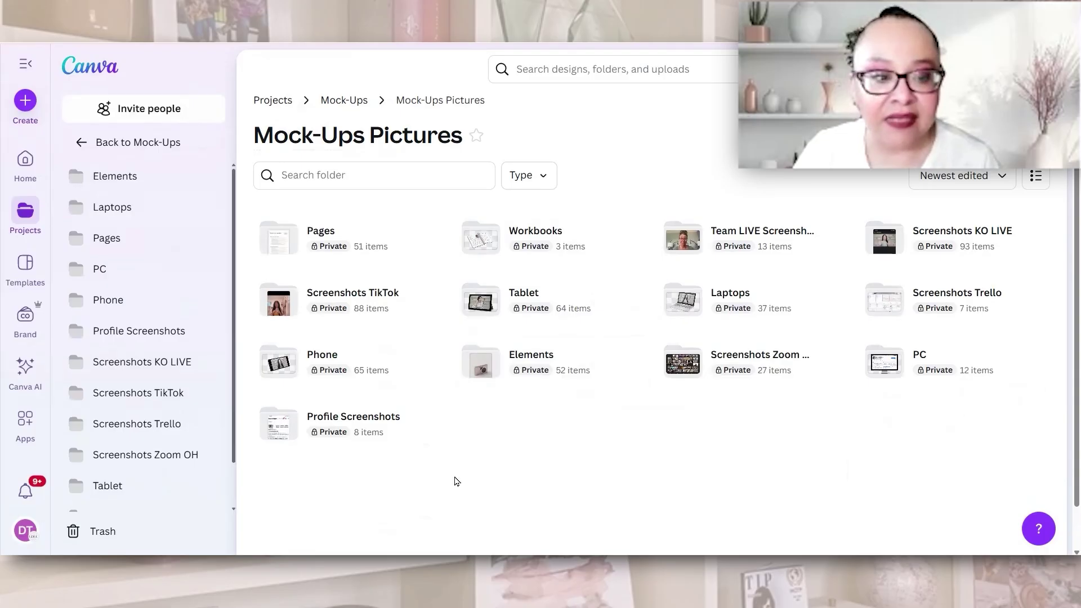
# Step: Open the Screenshots KO LIVE folder and examine the live-video screenshots stored in it
pyautogui.click(945, 231)
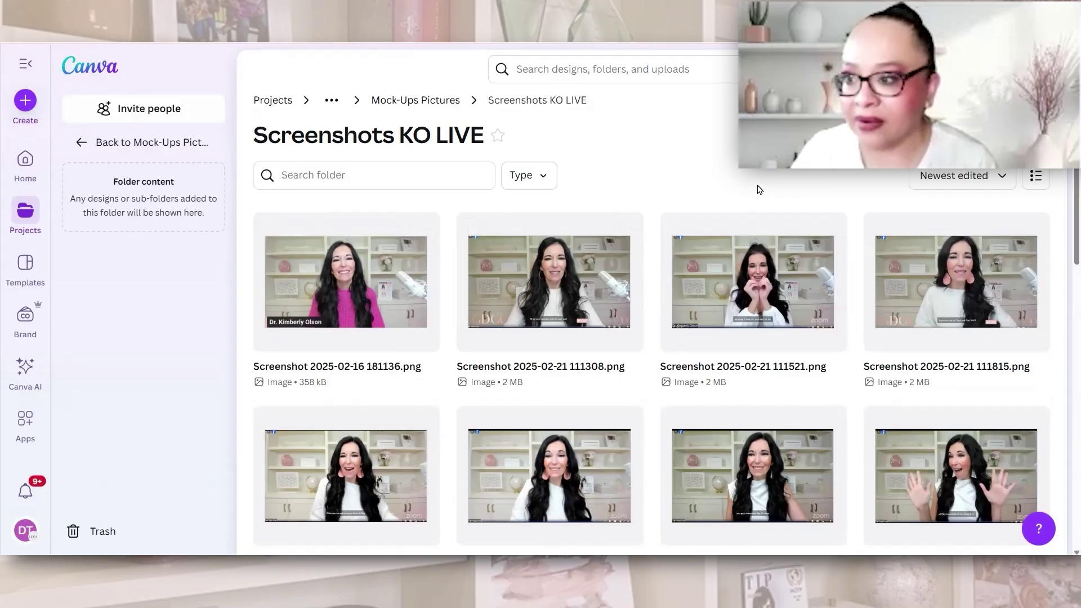
pyautogui.scroll(-4, 619, 310)
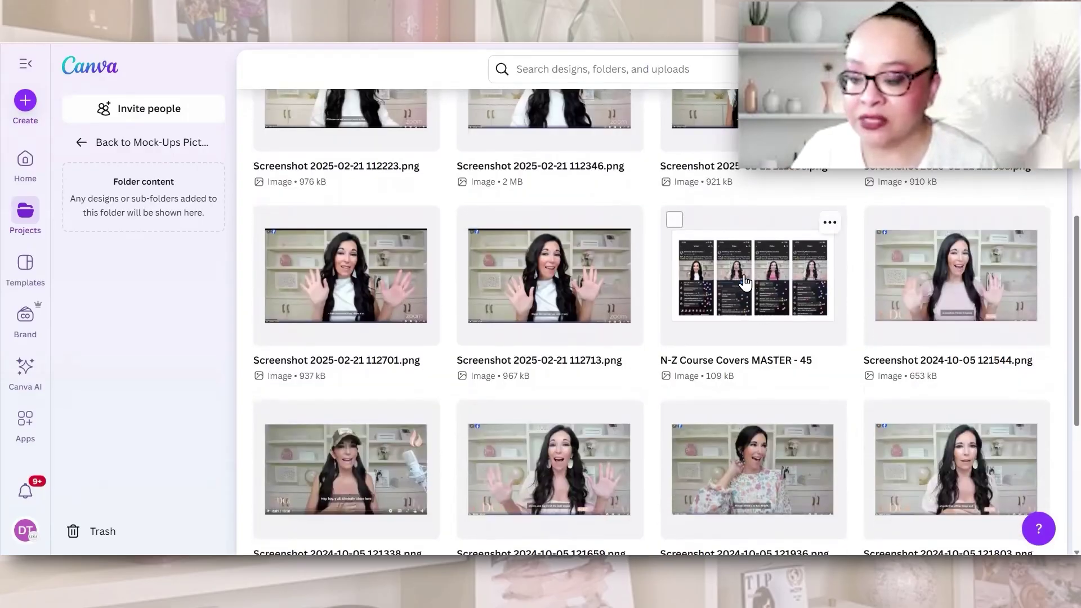
pyautogui.scroll(-8, 342, 287)
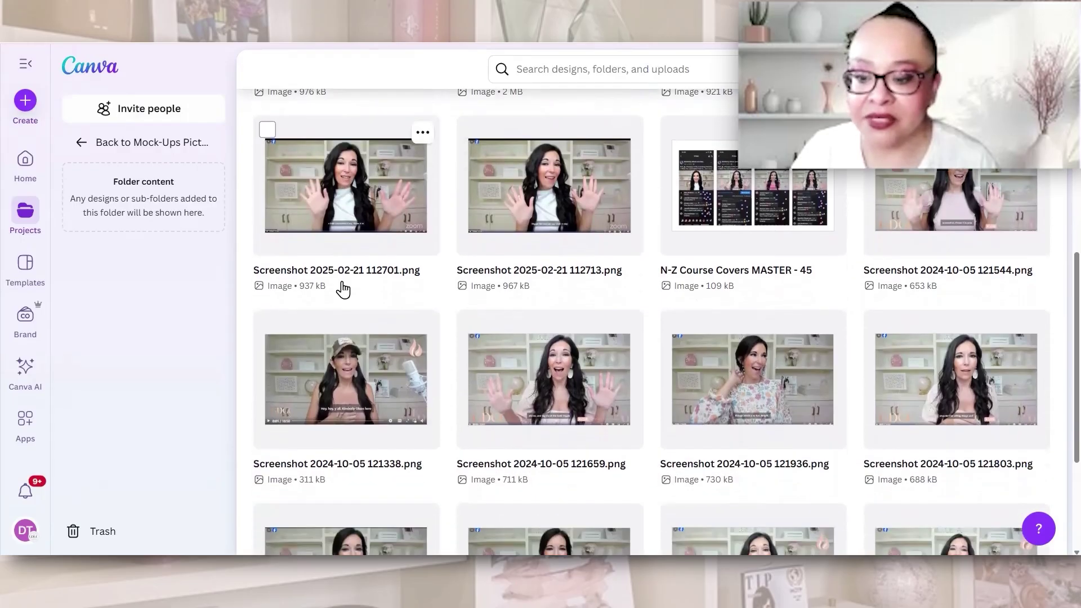
pyautogui.scroll(-4, 342, 288)
pyautogui.scroll(-4, 341, 287)
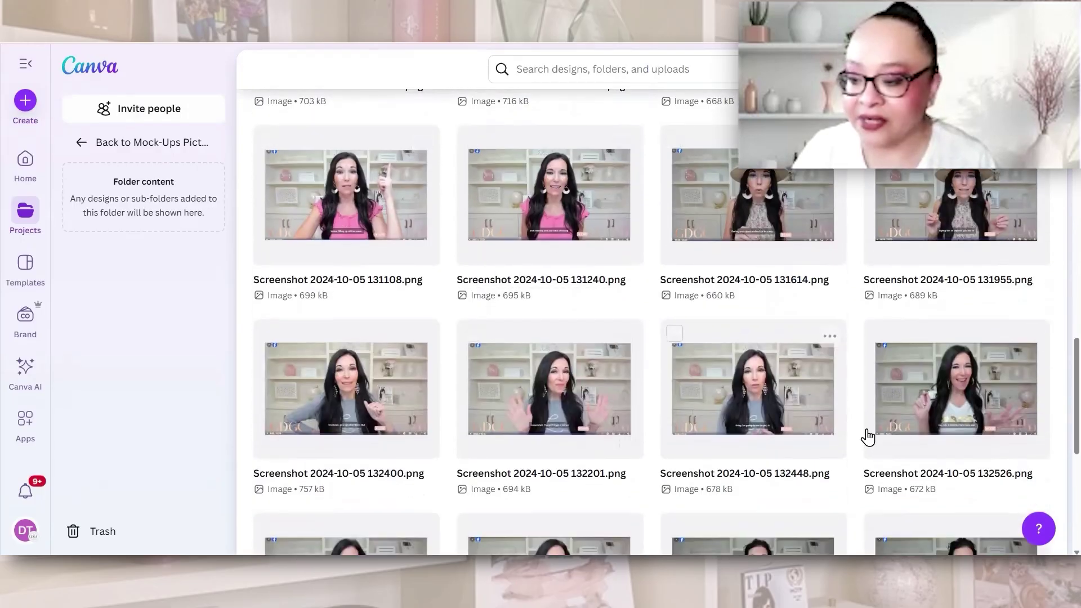
pyautogui.scroll(-4, 856, 430)
pyautogui.scroll(-6, 730, 416)
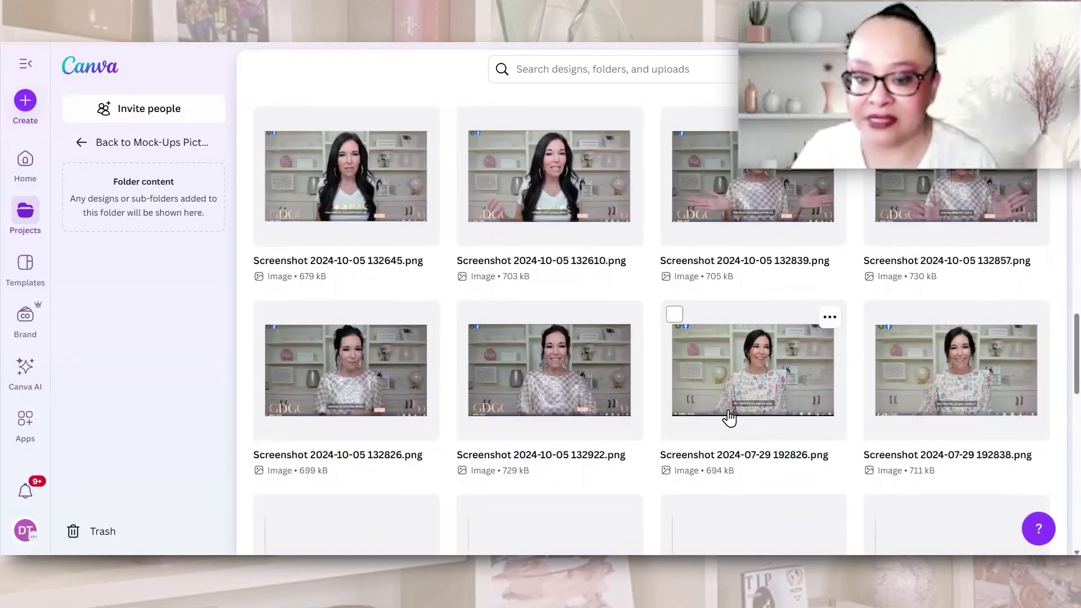
pyautogui.scroll(-2, 728, 420)
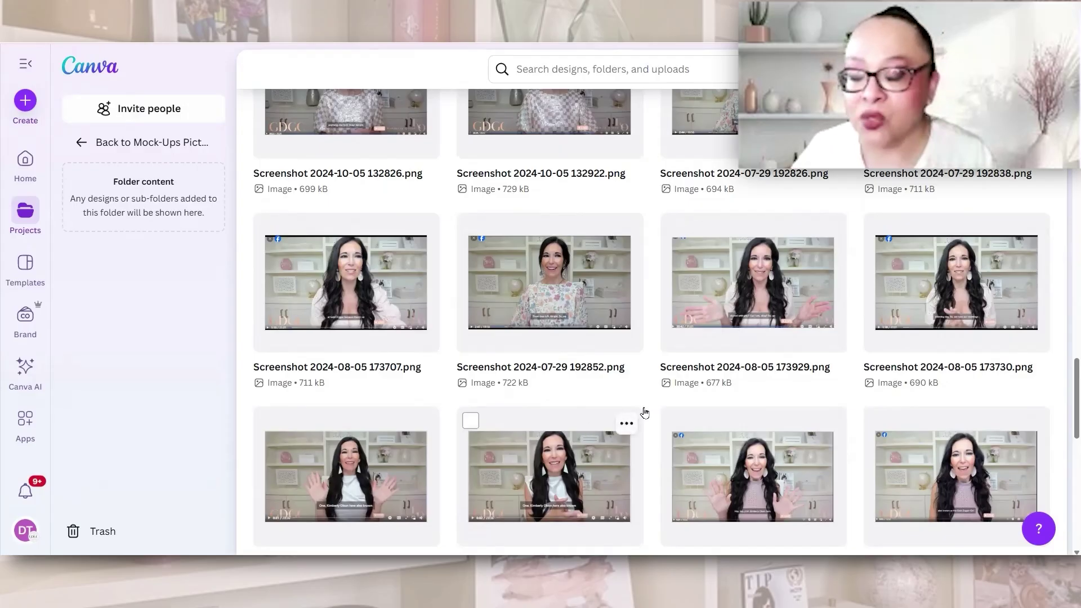
pyautogui.scroll(-7, 645, 400)
pyautogui.scroll(-4, 652, 408)
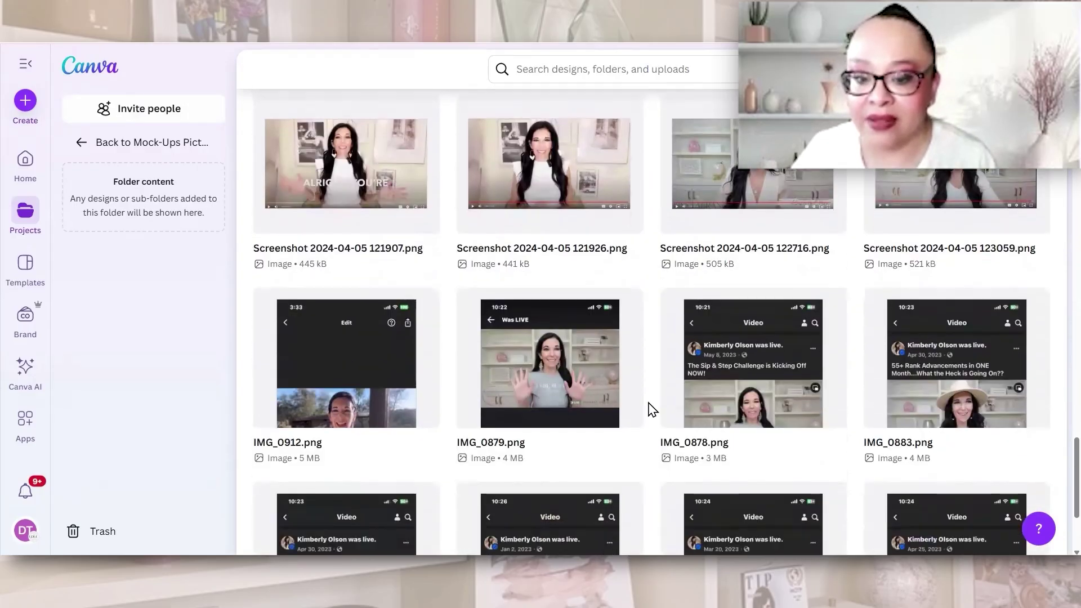
pyautogui.scroll(3, 647, 406)
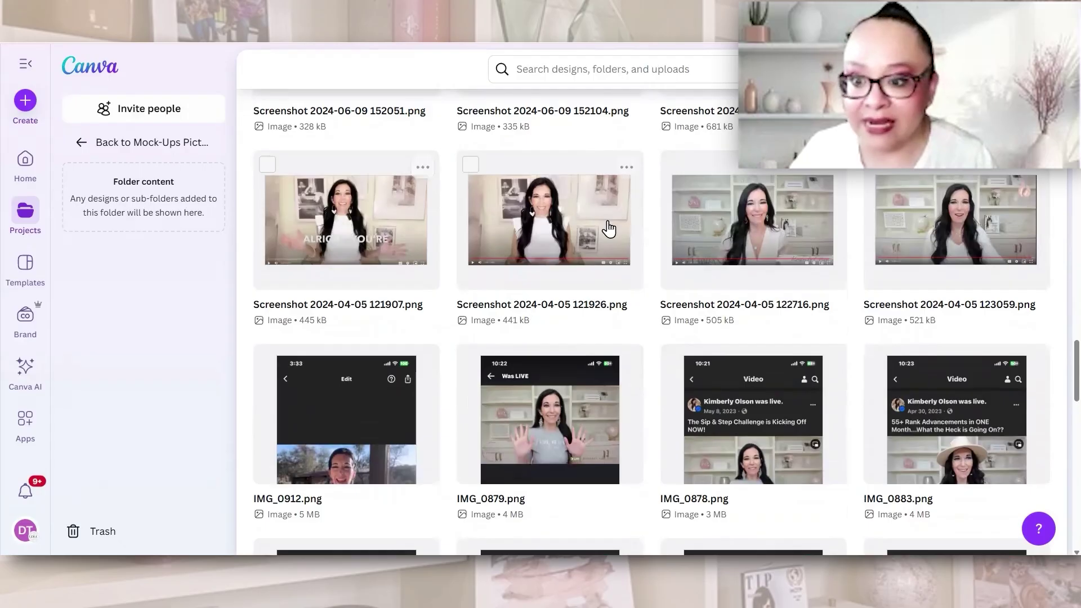
pyautogui.scroll(-4, 754, 264)
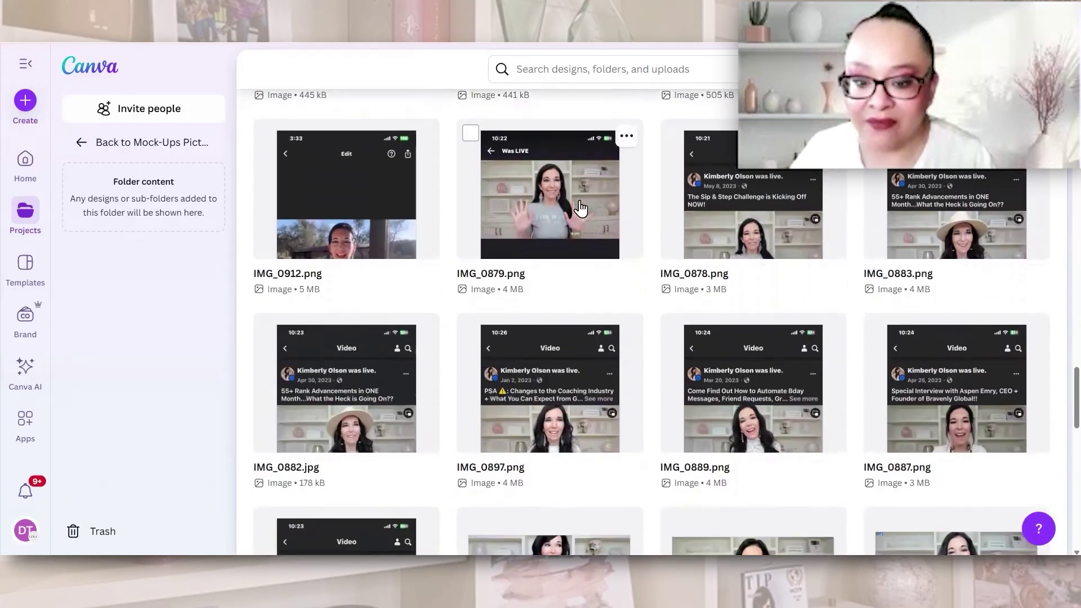
pyautogui.scroll(-4, 608, 321)
pyautogui.scroll(-2, 608, 326)
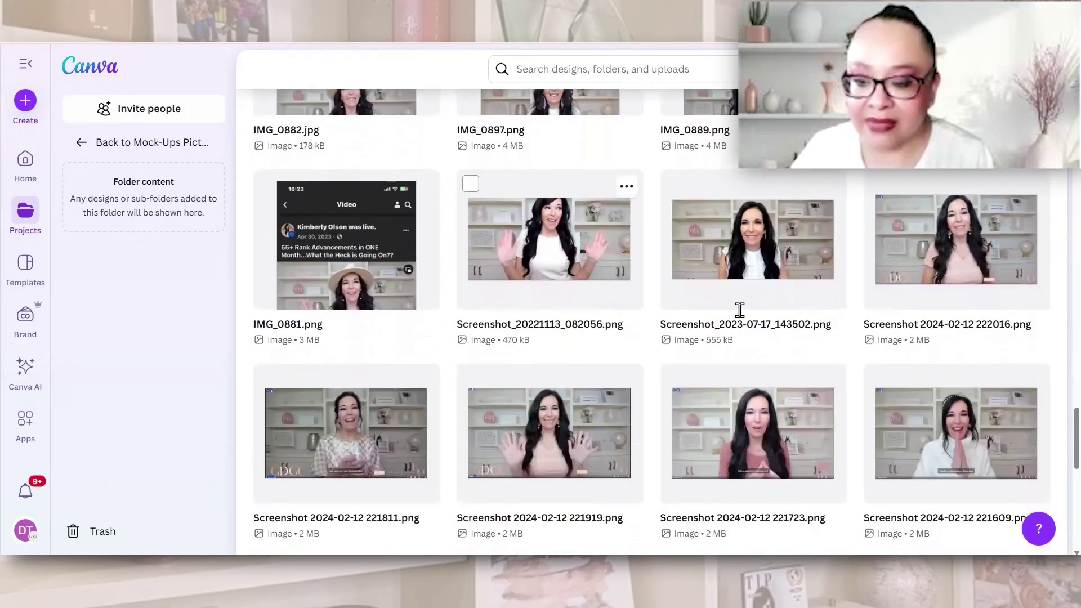
pyautogui.scroll(-2, 771, 417)
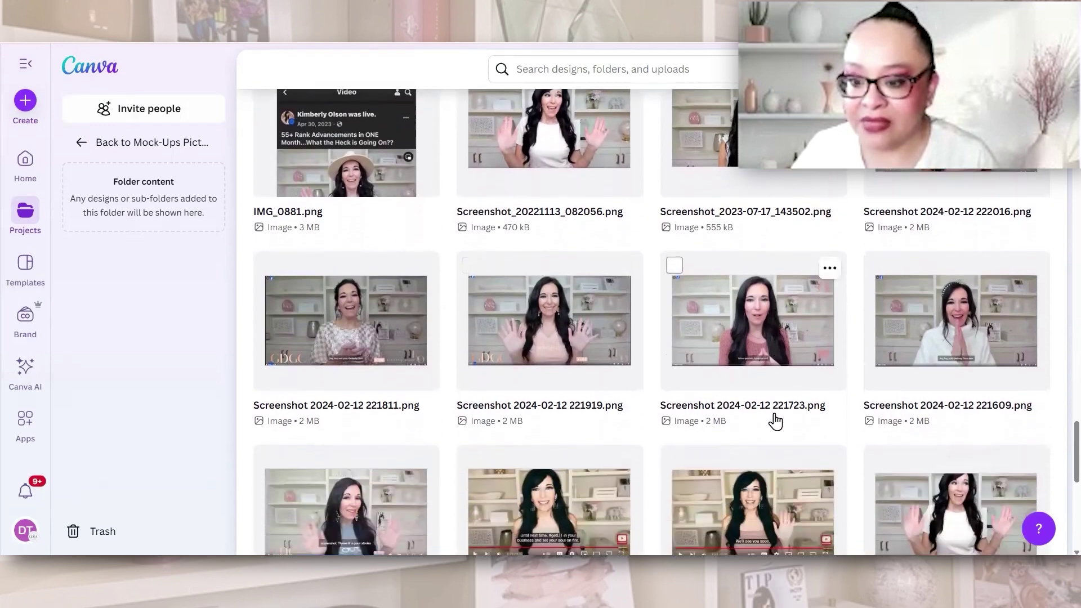
pyautogui.scroll(-3, 658, 400)
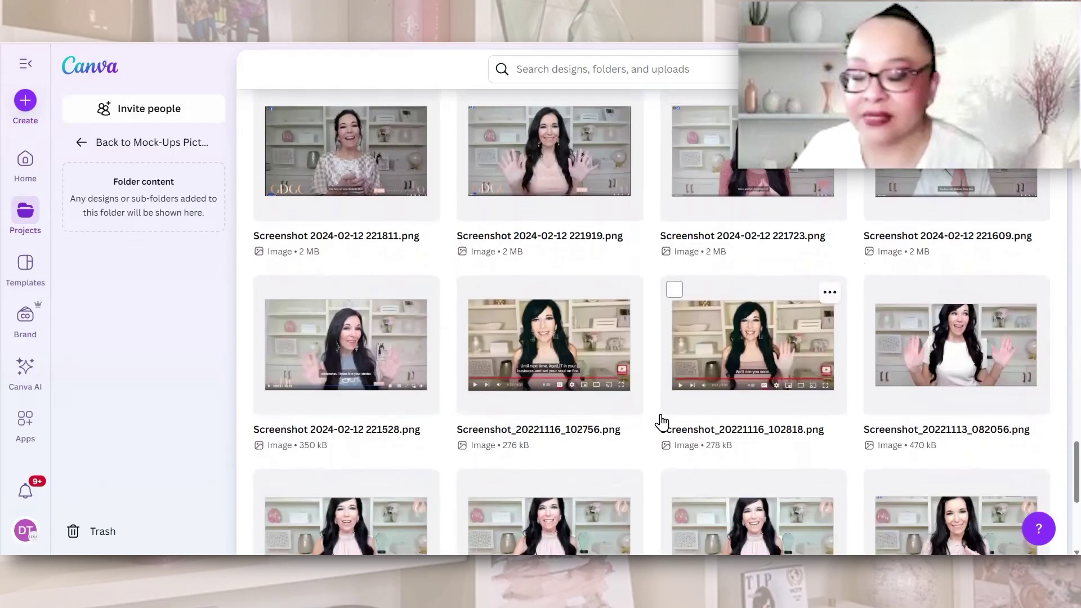
pyautogui.scroll(-5, 657, 419)
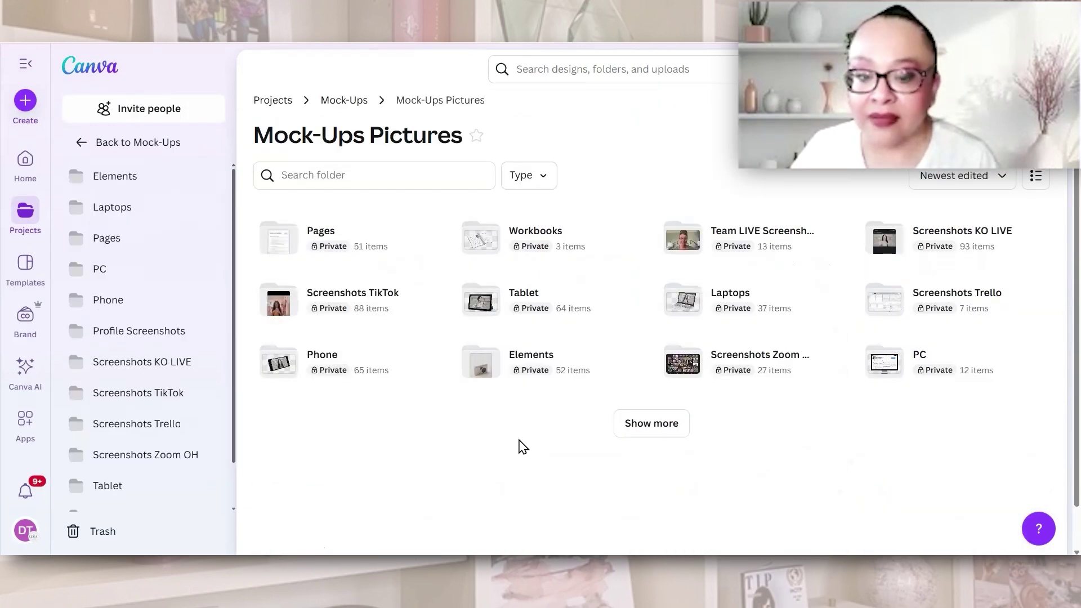
# Step: Open the Tablet subfolder of Mock-Ups Pictures and examine its tablet mock-up images through to the last row
pyautogui.click(571, 299)
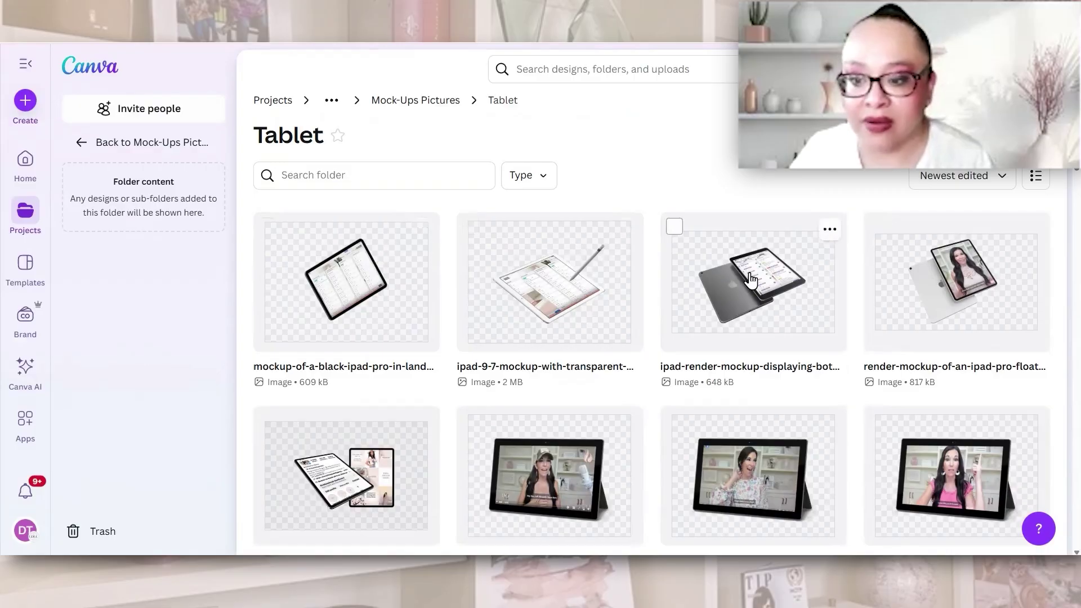
pyautogui.scroll(-2, 322, 388)
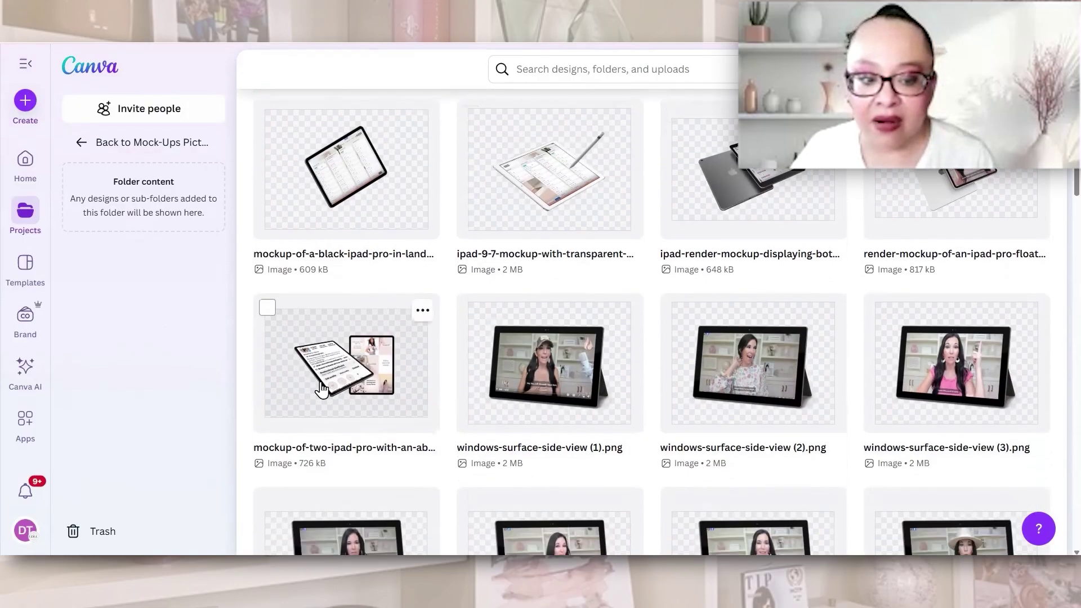
pyautogui.scroll(-4, 355, 366)
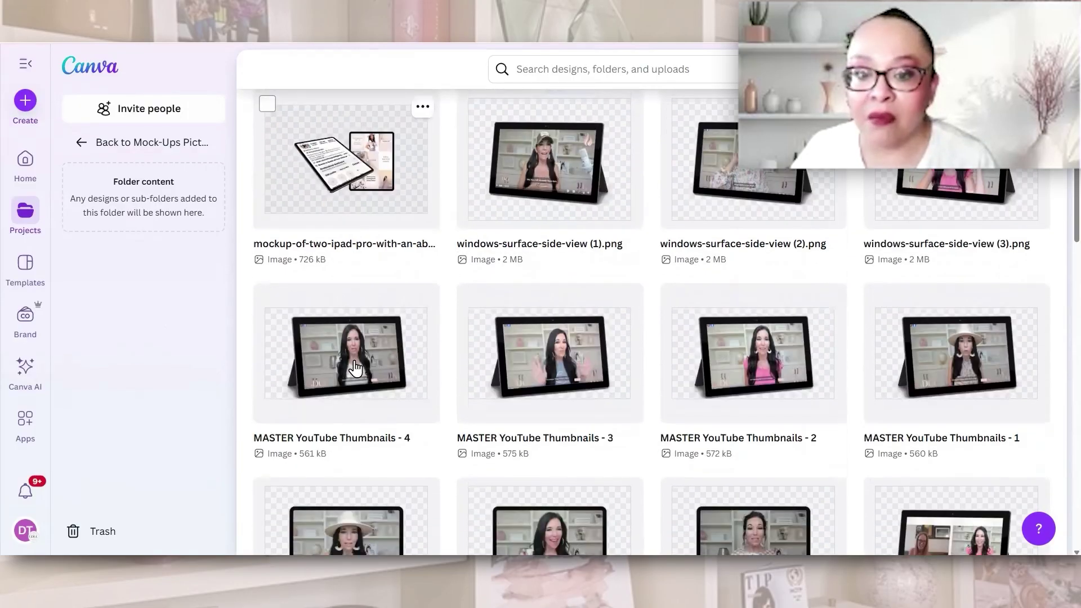
pyautogui.scroll(-5, 724, 422)
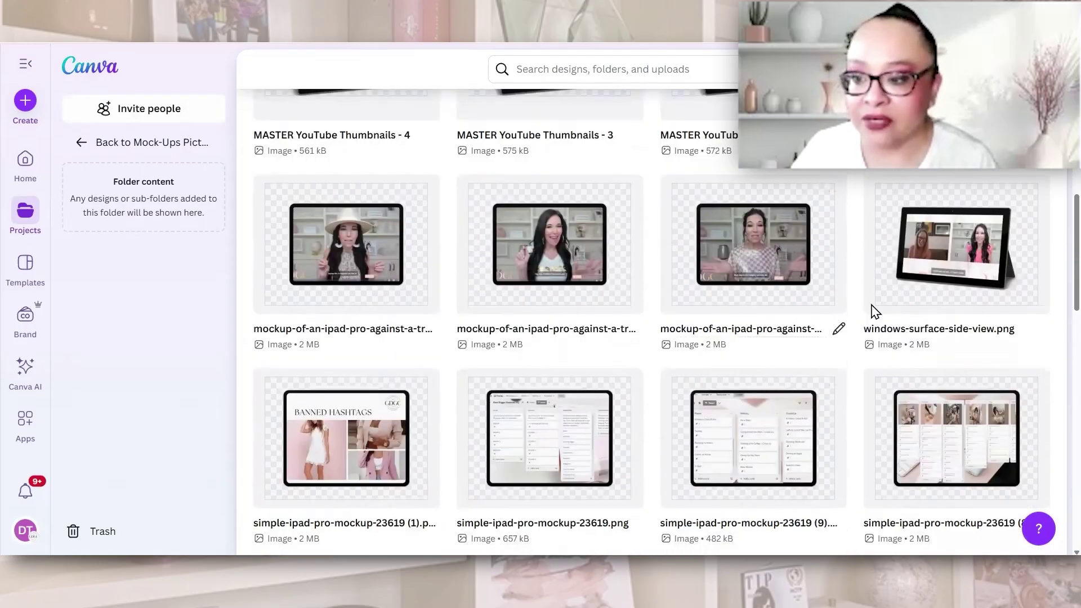
pyautogui.scroll(-3, 483, 349)
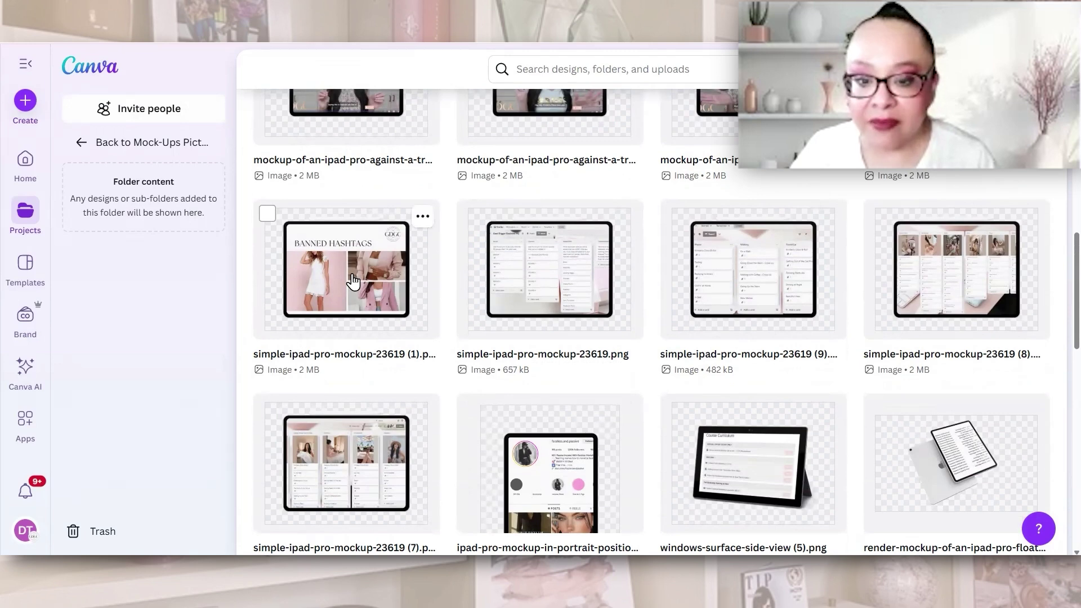
pyautogui.scroll(-2, 631, 351)
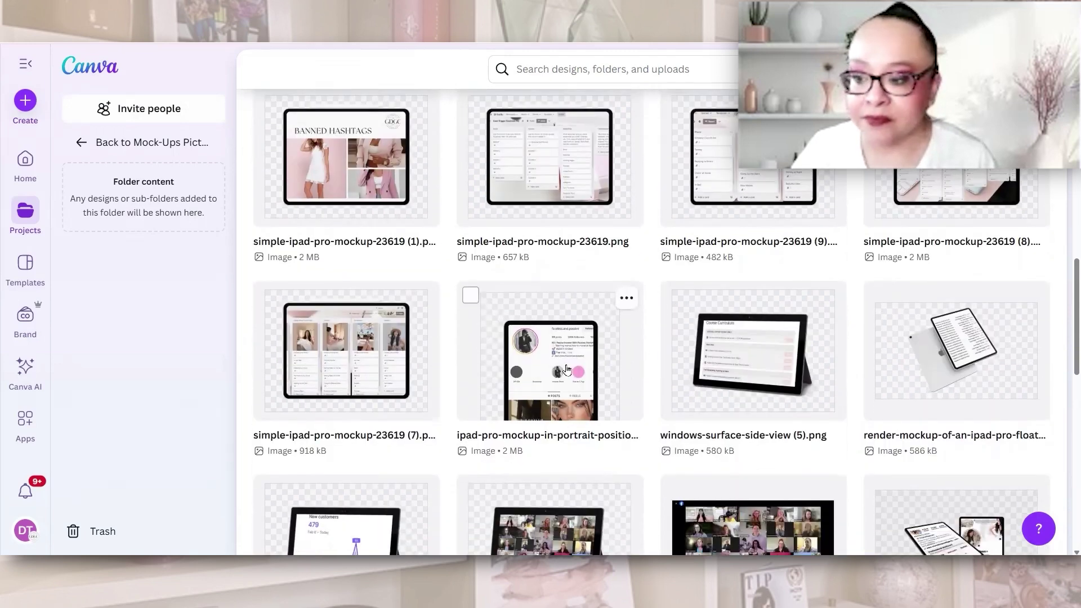
pyautogui.scroll(-4, 567, 369)
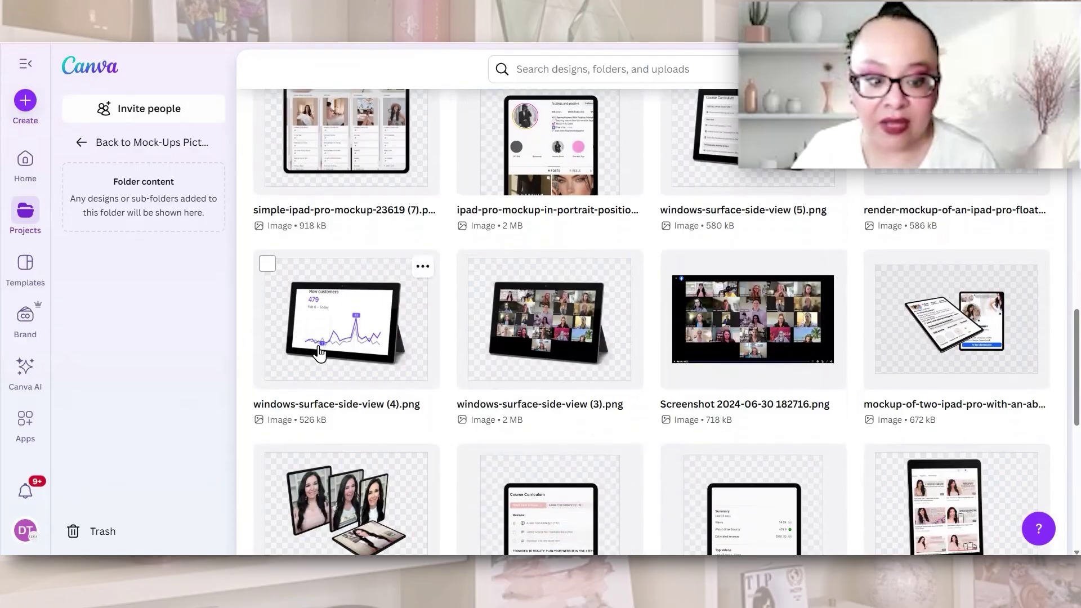
pyautogui.scroll(1, 320, 355)
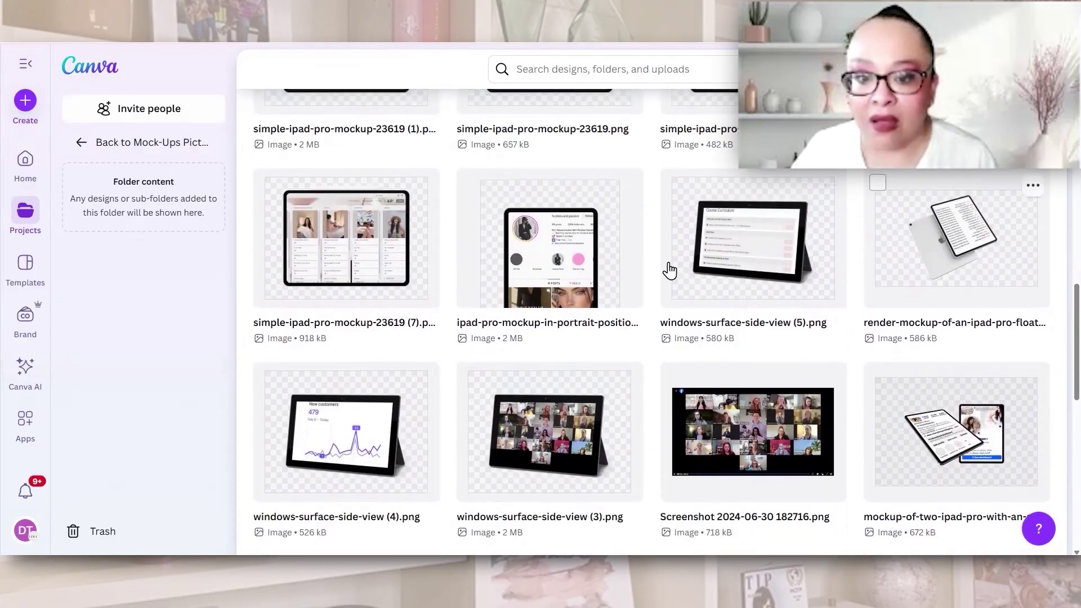
pyautogui.scroll(-2, 678, 429)
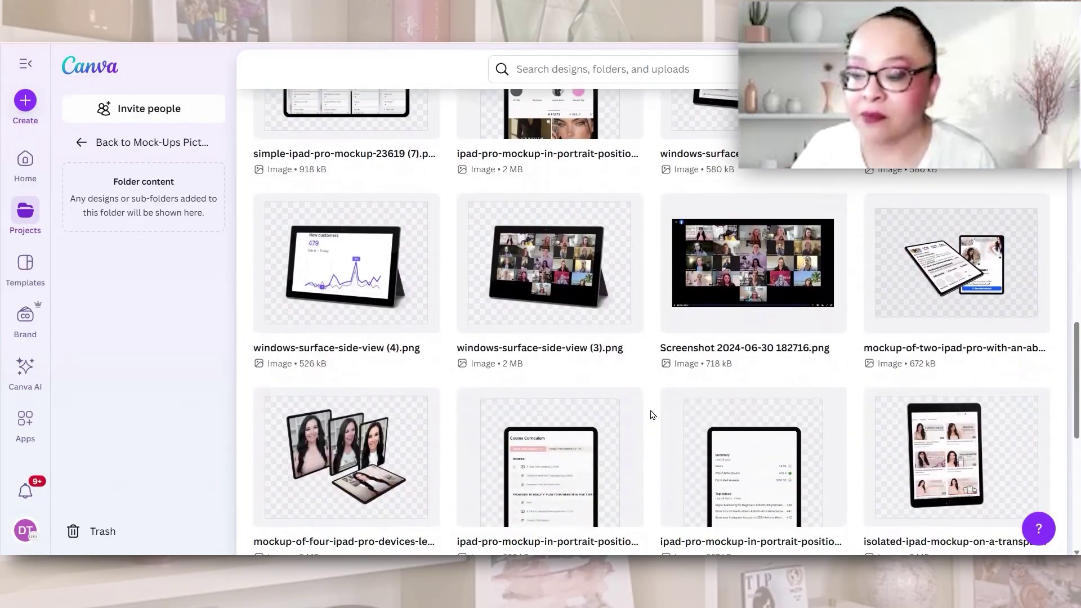
pyautogui.scroll(-1, 651, 418)
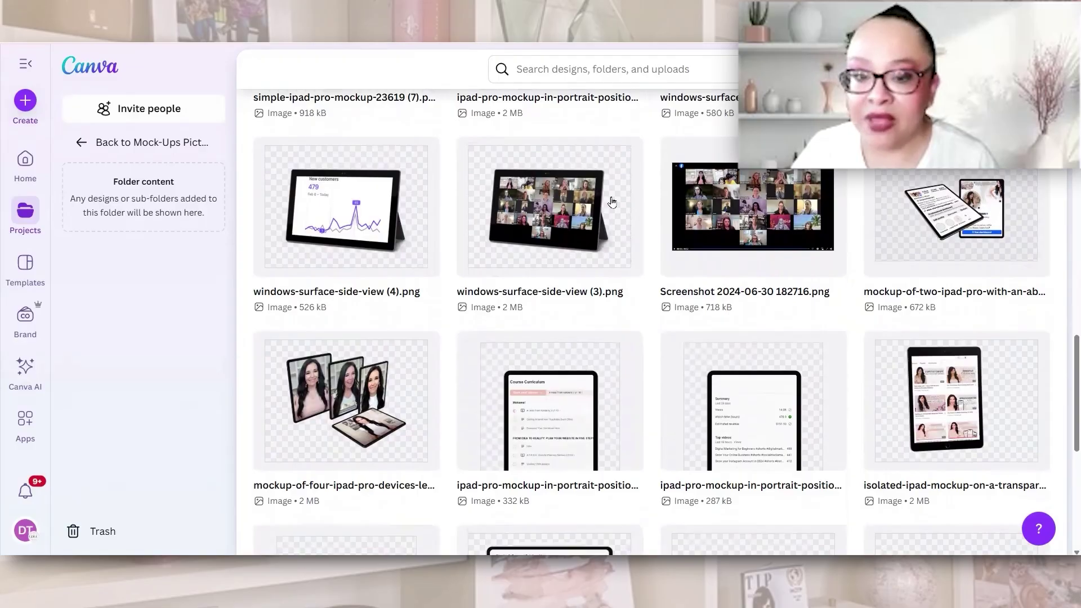
pyautogui.scroll(1, 564, 286)
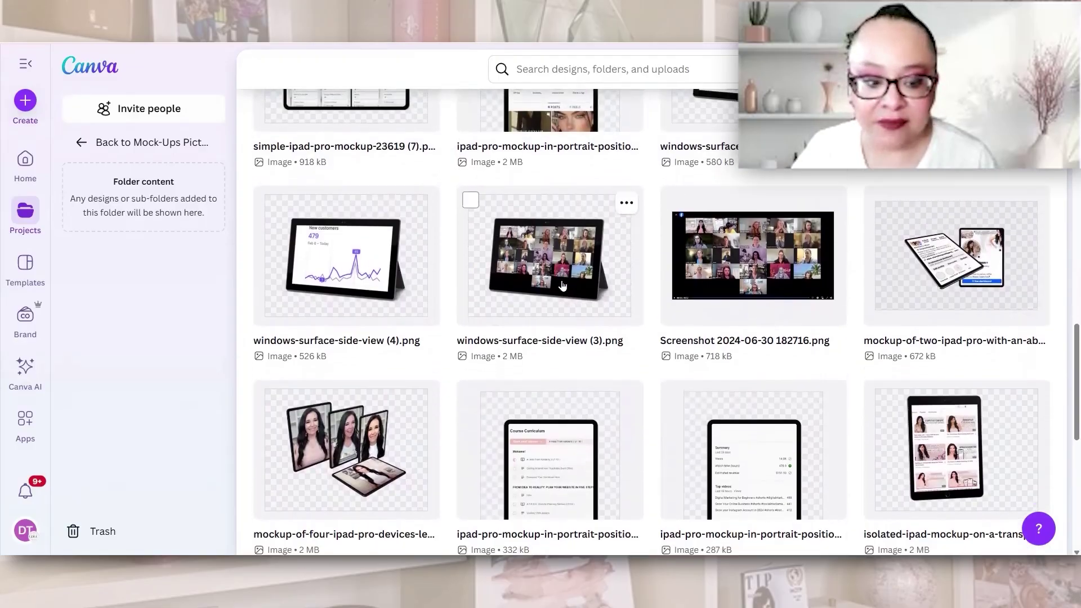
pyautogui.scroll(-3, 561, 284)
pyautogui.scroll(-2, 562, 285)
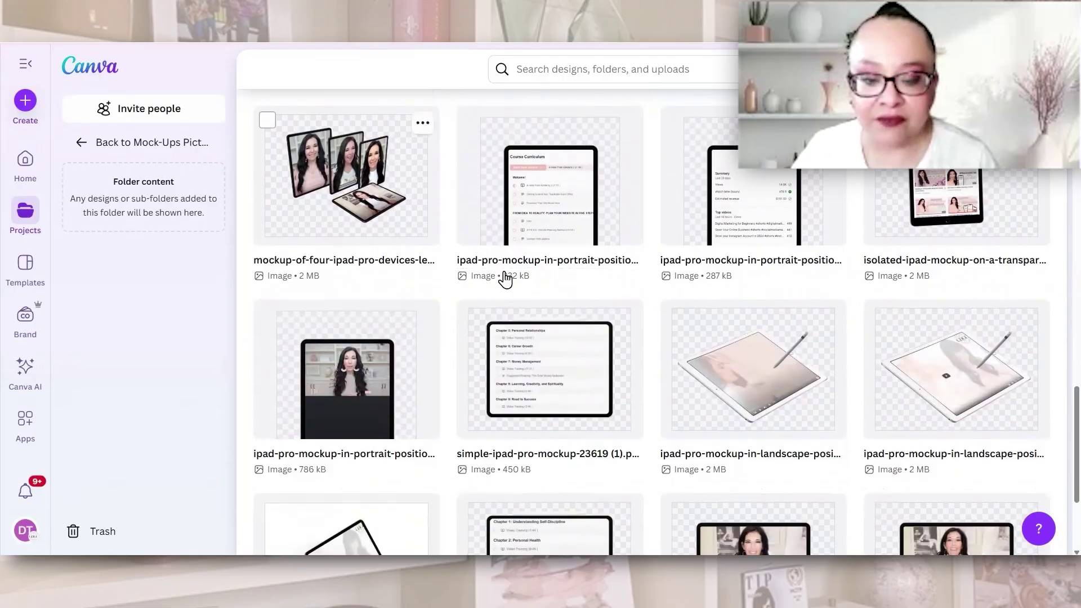
pyautogui.scroll(-6, 535, 393)
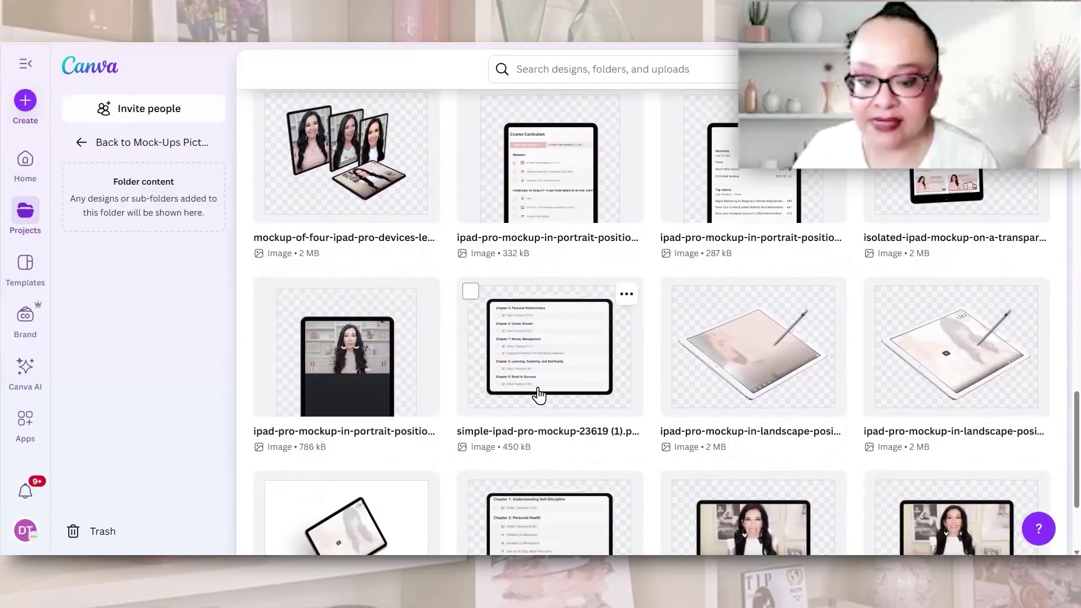
pyautogui.scroll(-5, 593, 359)
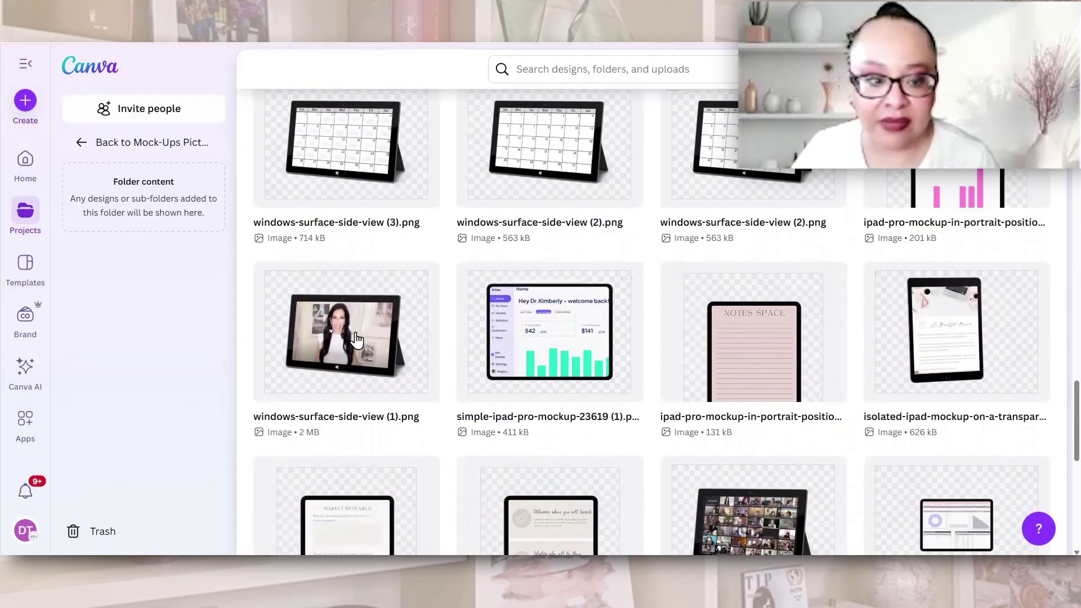
pyautogui.scroll(-3, 323, 361)
pyautogui.scroll(-2, 451, 338)
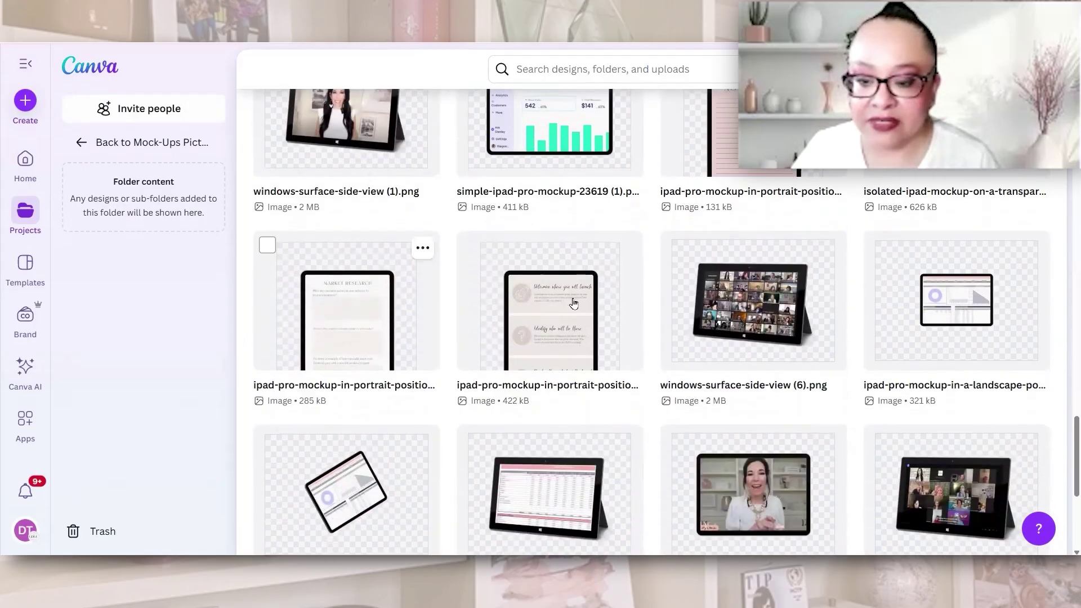
pyautogui.scroll(-6, 518, 394)
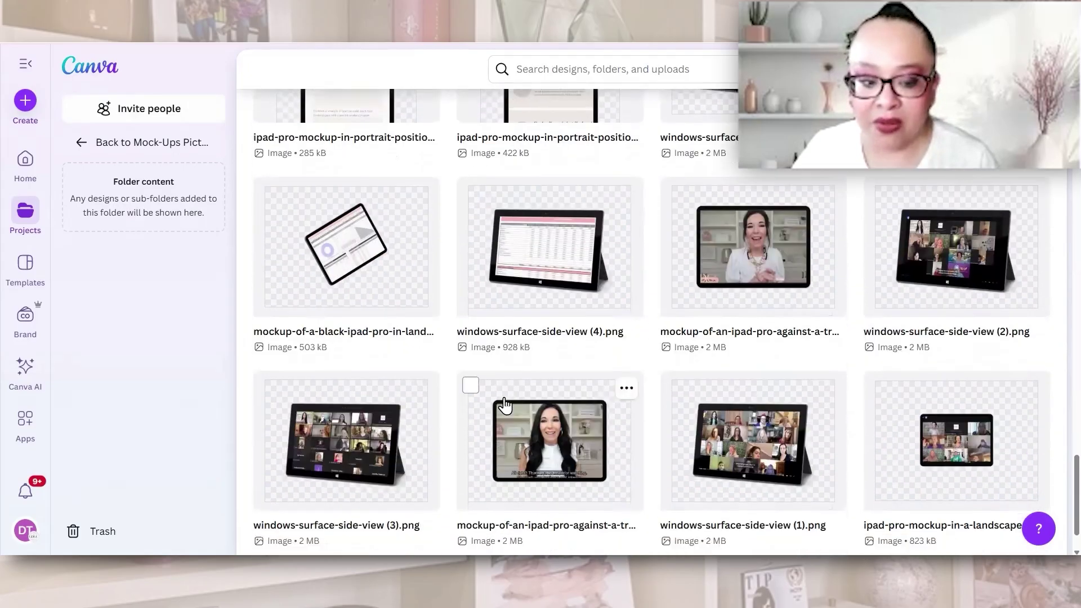
pyautogui.scroll(-3, 504, 405)
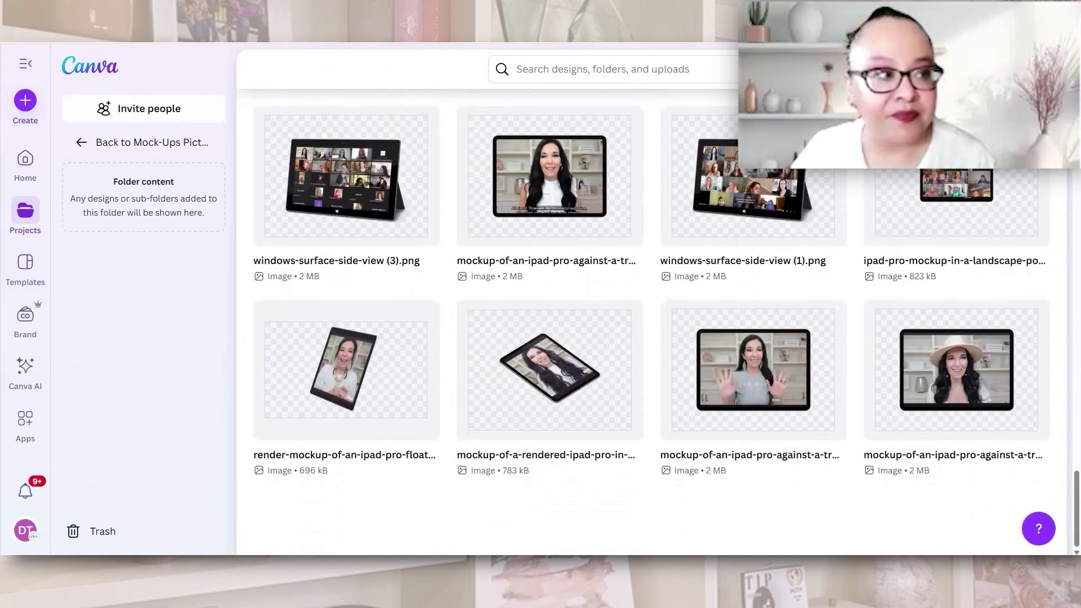
# Step: Return to Mock-Ups Pictures, open its Laptops subfolder, and examine the laptop mock-up images through to the last row
pyautogui.hotkey('alt', 'Left')
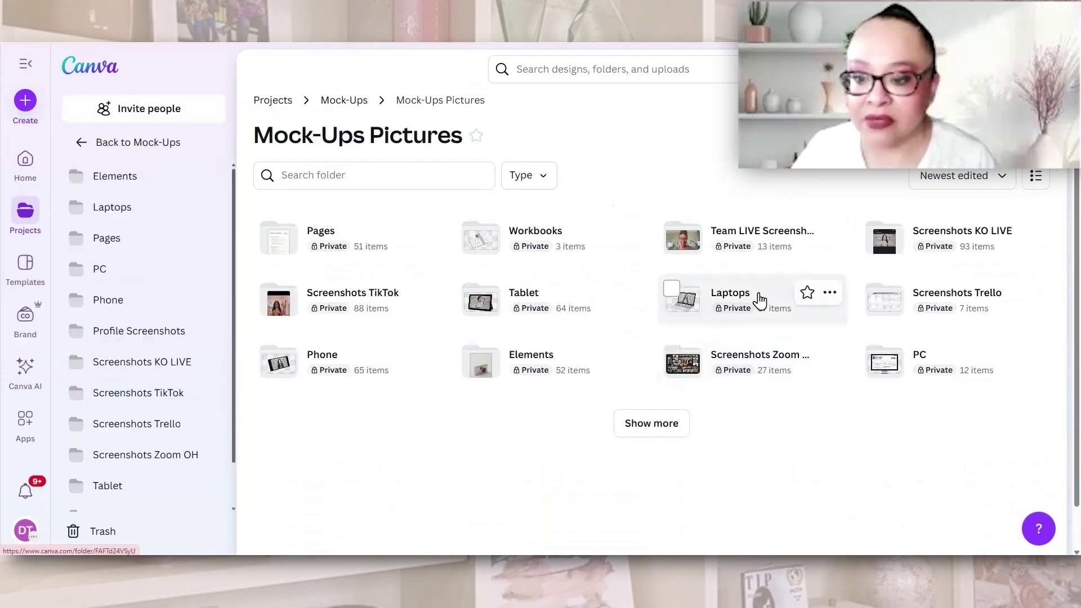
pyautogui.click(761, 300)
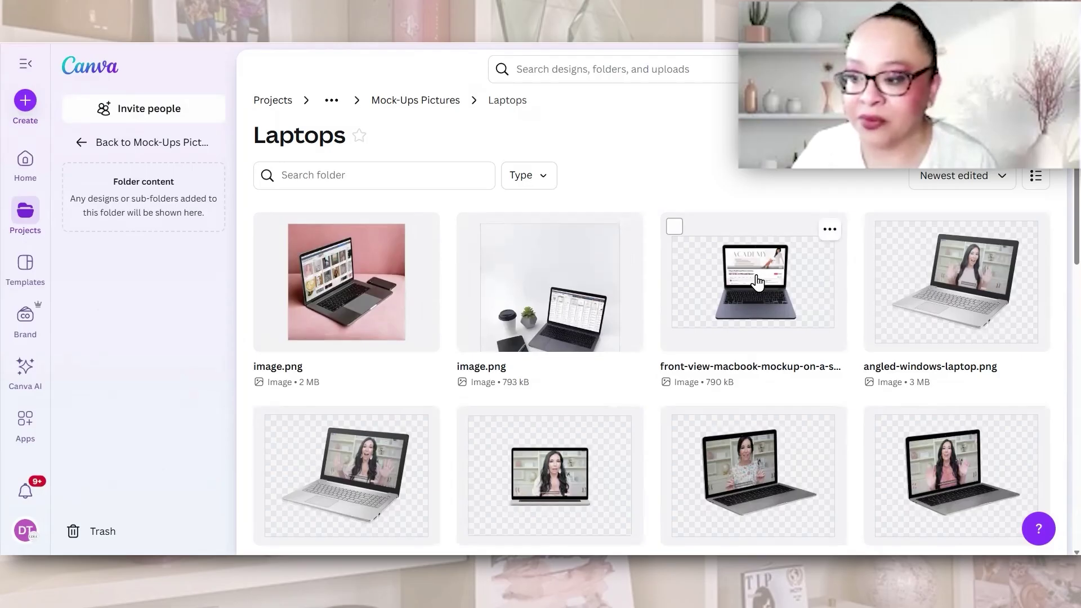
pyautogui.scroll(-2, 575, 319)
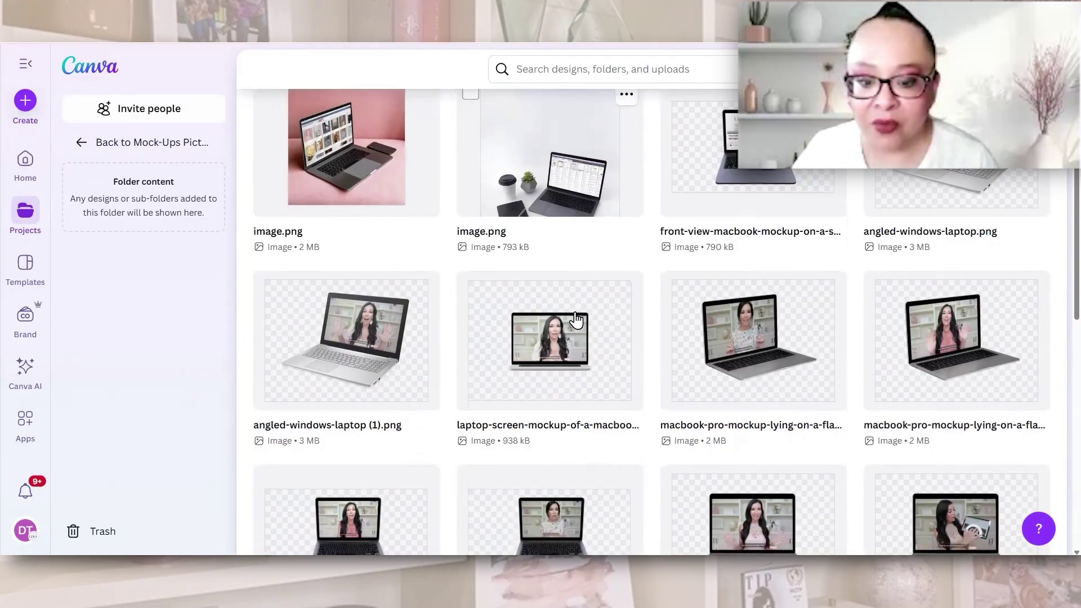
pyautogui.scroll(-8, 575, 319)
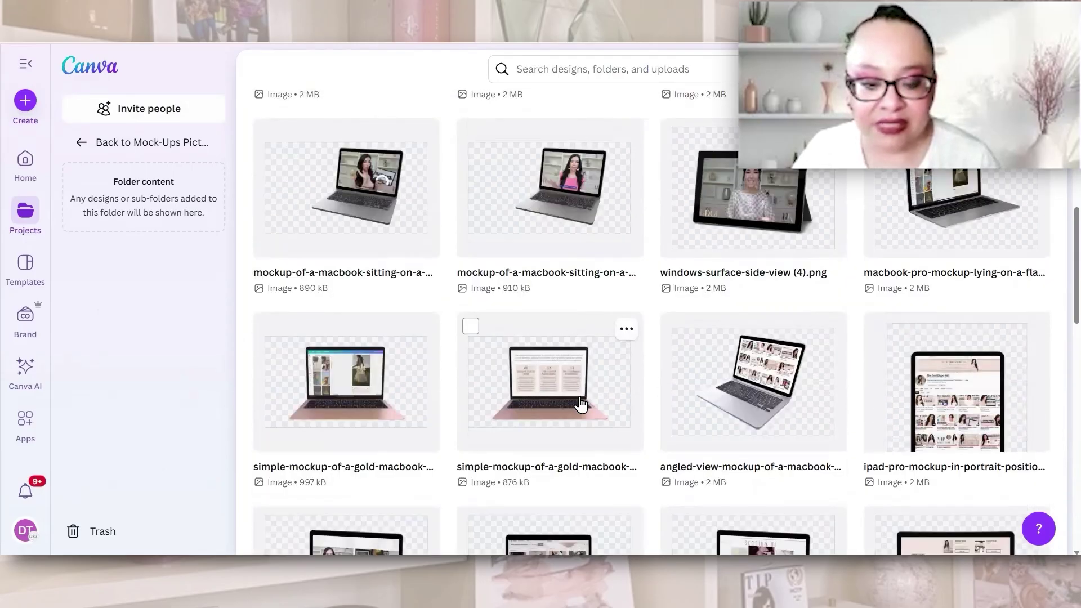
pyautogui.scroll(-1, 363, 320)
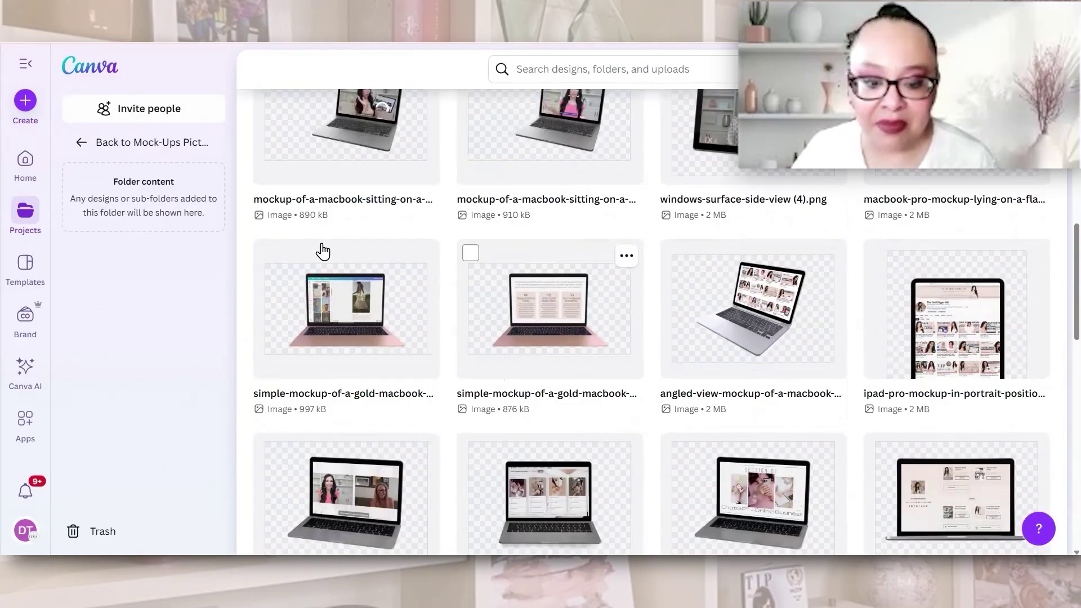
pyautogui.scroll(-5, 724, 381)
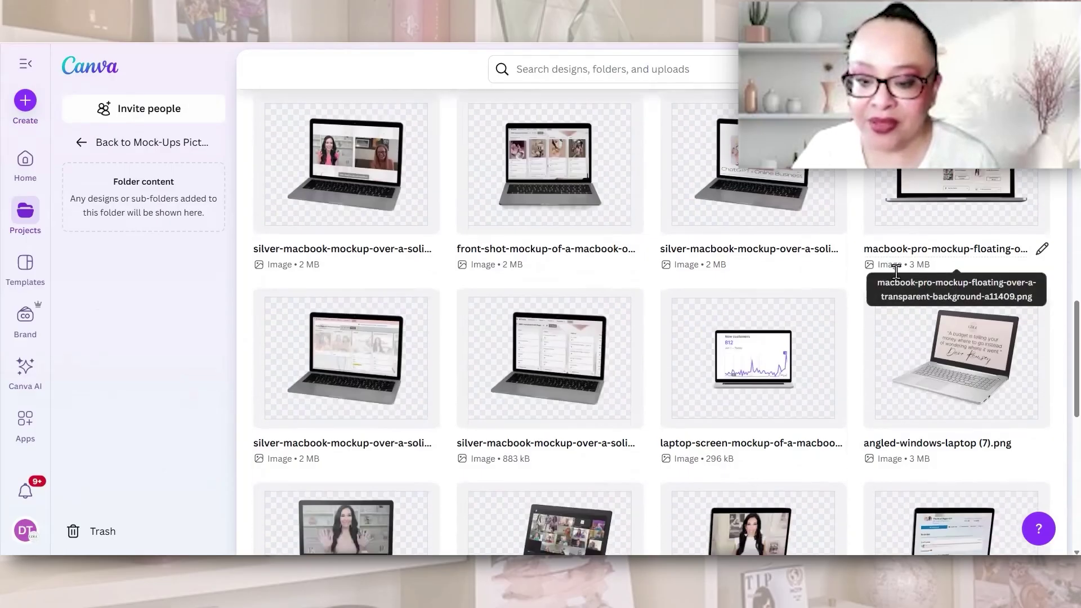
pyautogui.scroll(-2, 896, 272)
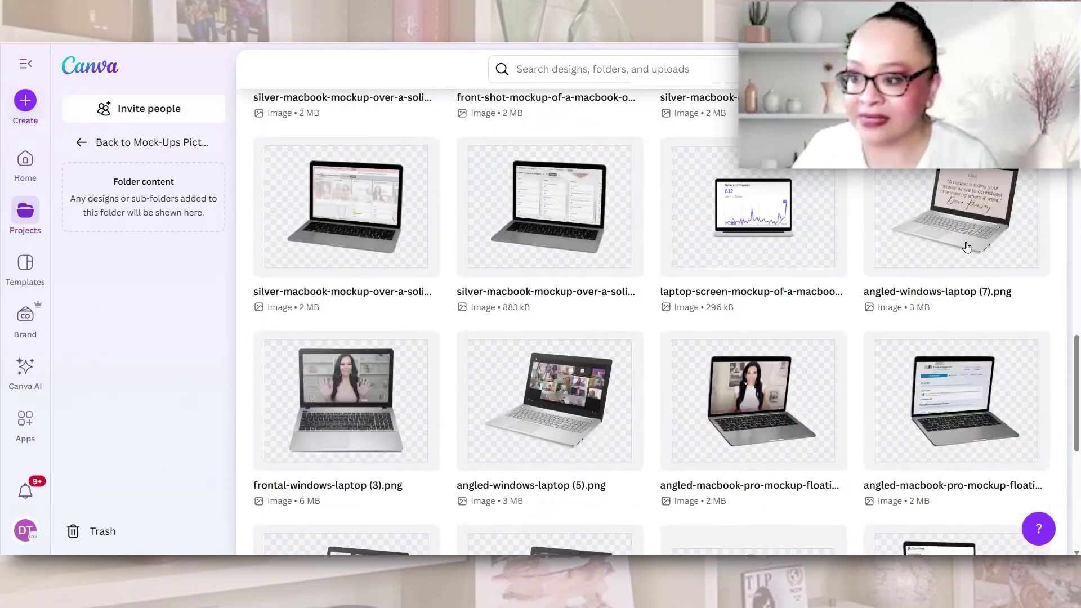
pyautogui.scroll(-4, 552, 338)
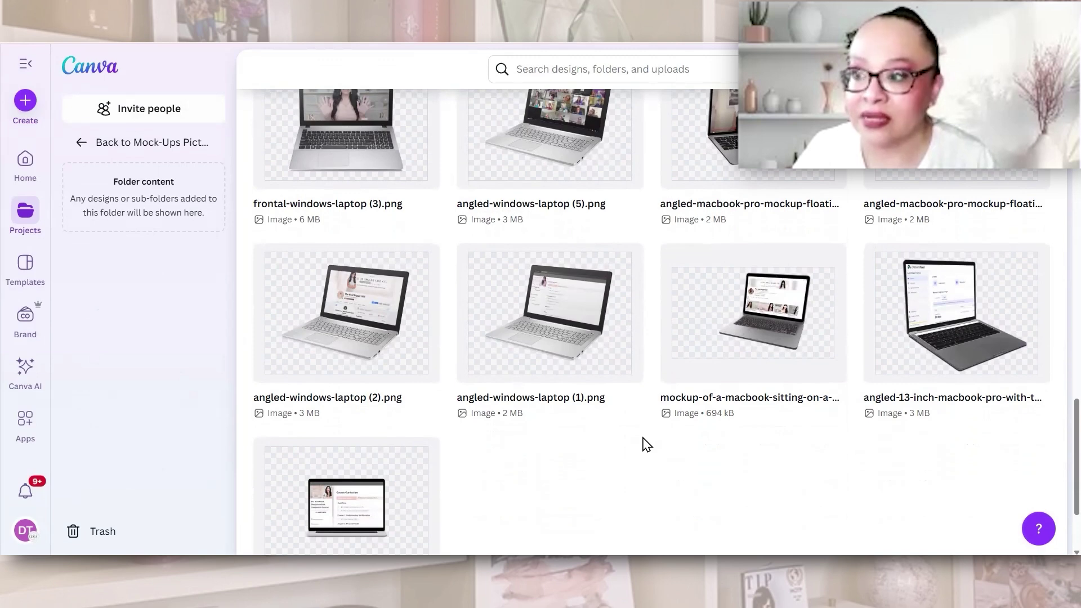
# Step: Go back to Mock-Ups Pictures and open the Phone subfolder to examine its phone mock-up and tripod images down to the end
pyautogui.hotkey('alt', 'Left')
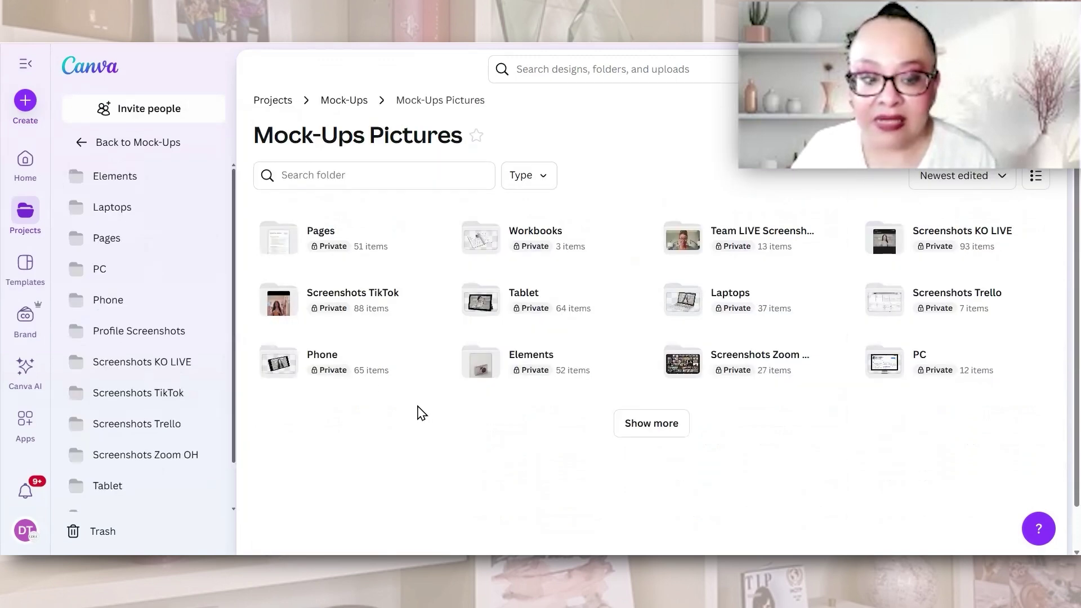
pyautogui.click(376, 358)
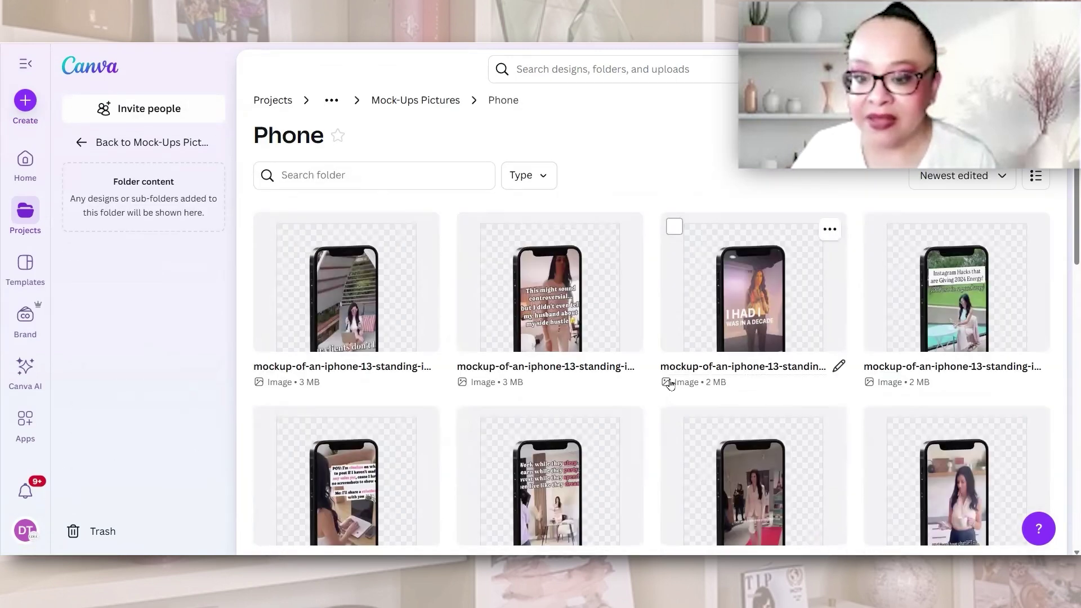
pyautogui.scroll(-6, 652, 389)
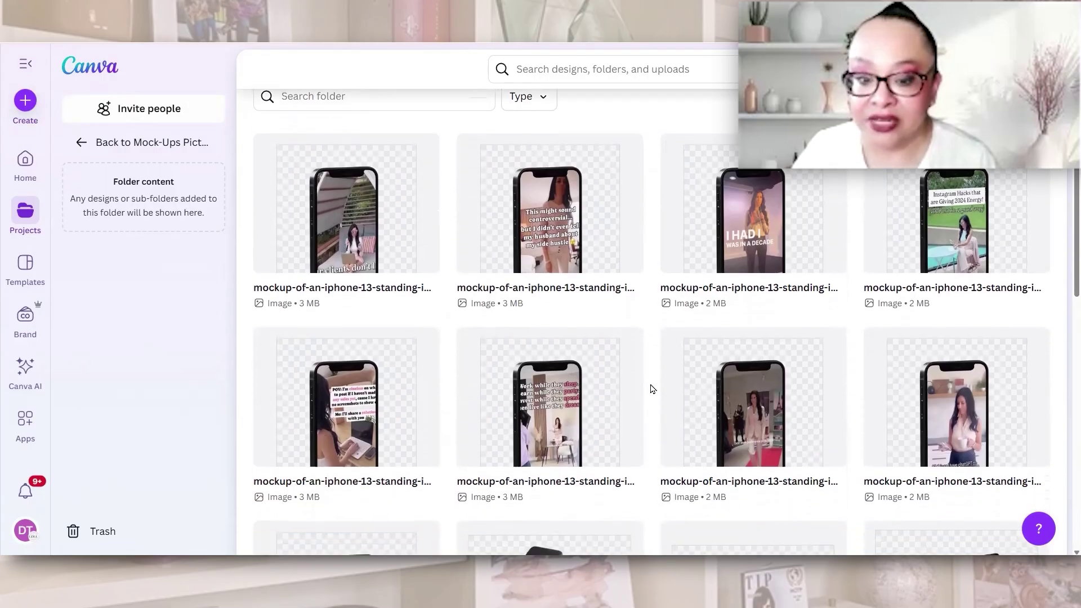
pyautogui.scroll(-1, 625, 346)
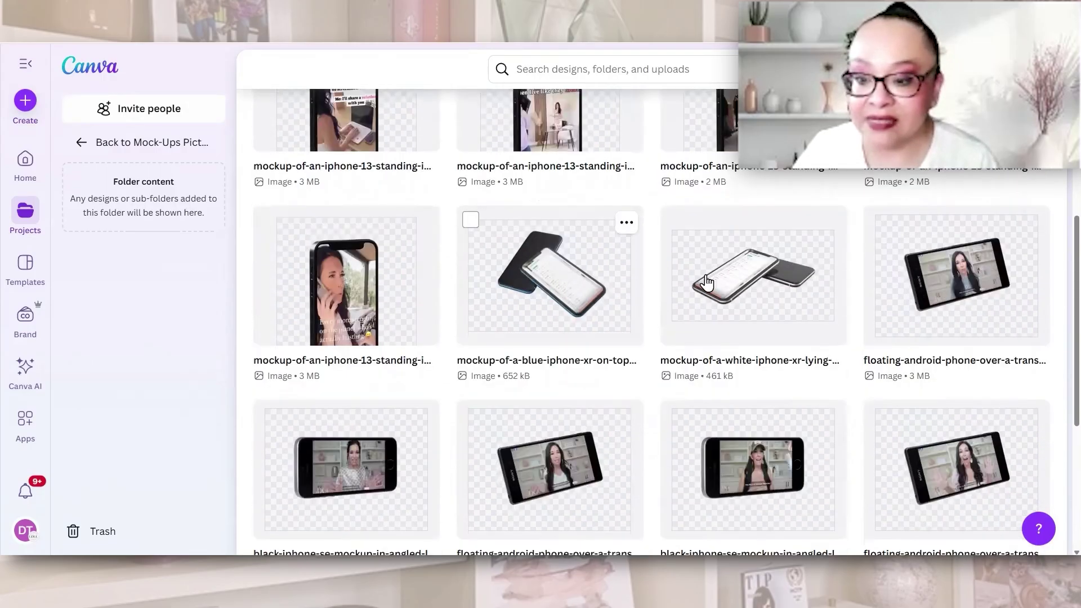
pyautogui.scroll(-12, 687, 321)
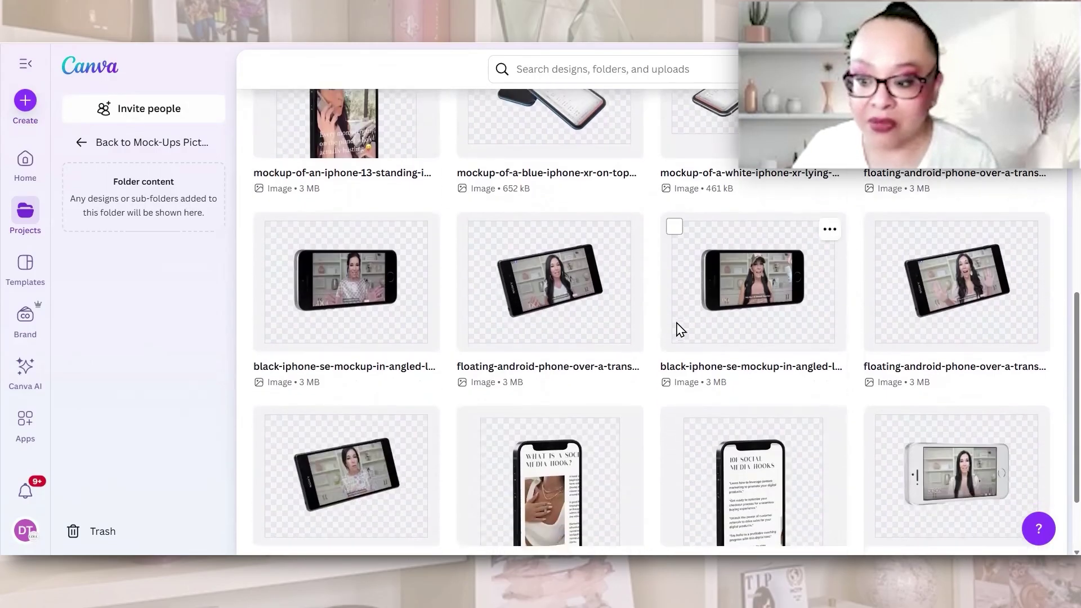
pyautogui.scroll(-1, 684, 326)
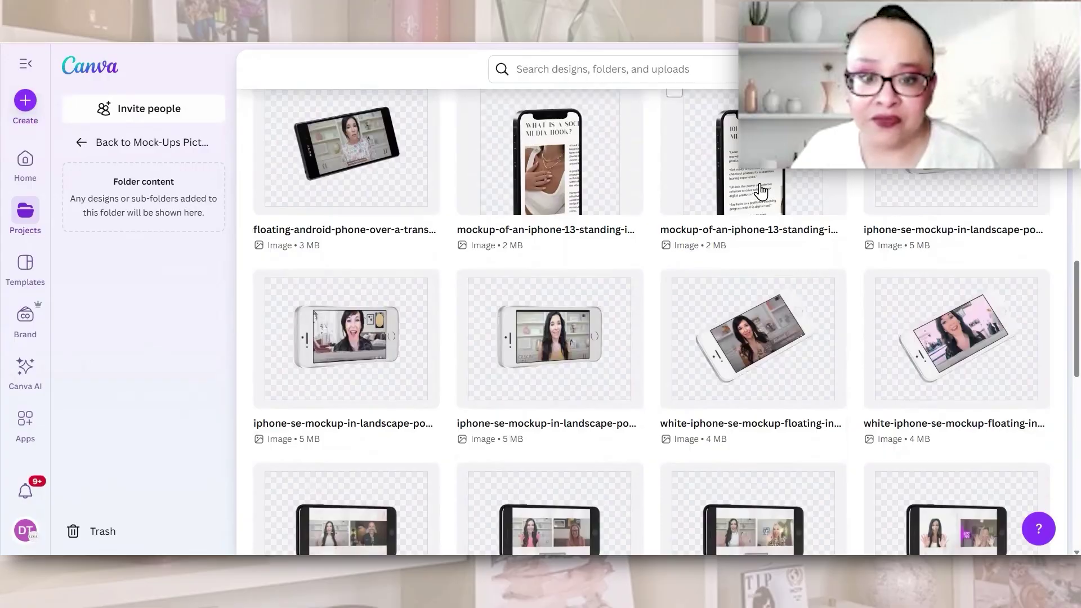
pyautogui.scroll(-10, 547, 182)
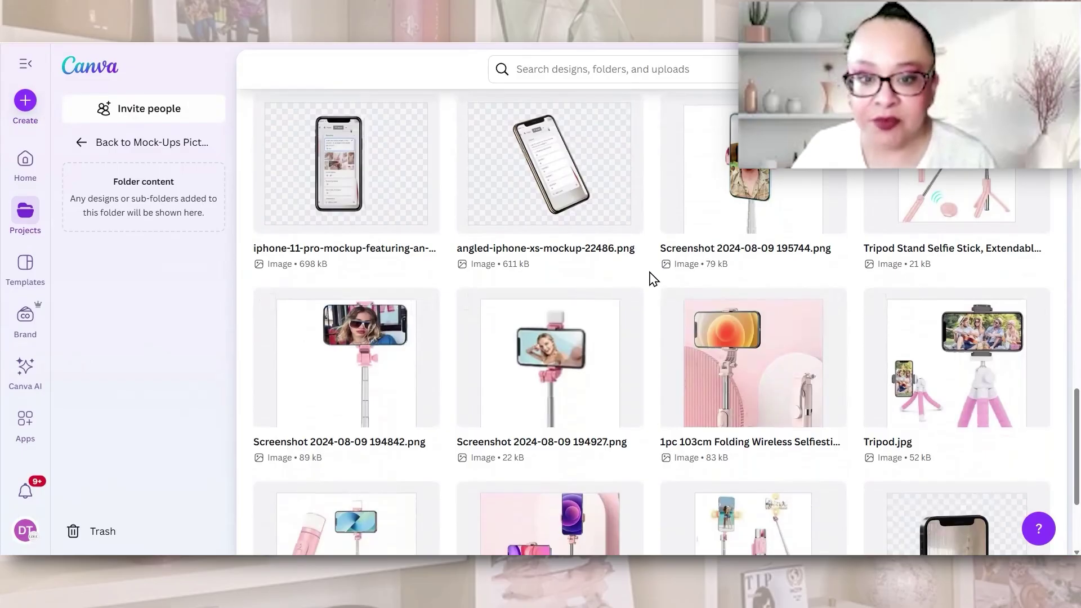
pyautogui.scroll(-10, 653, 279)
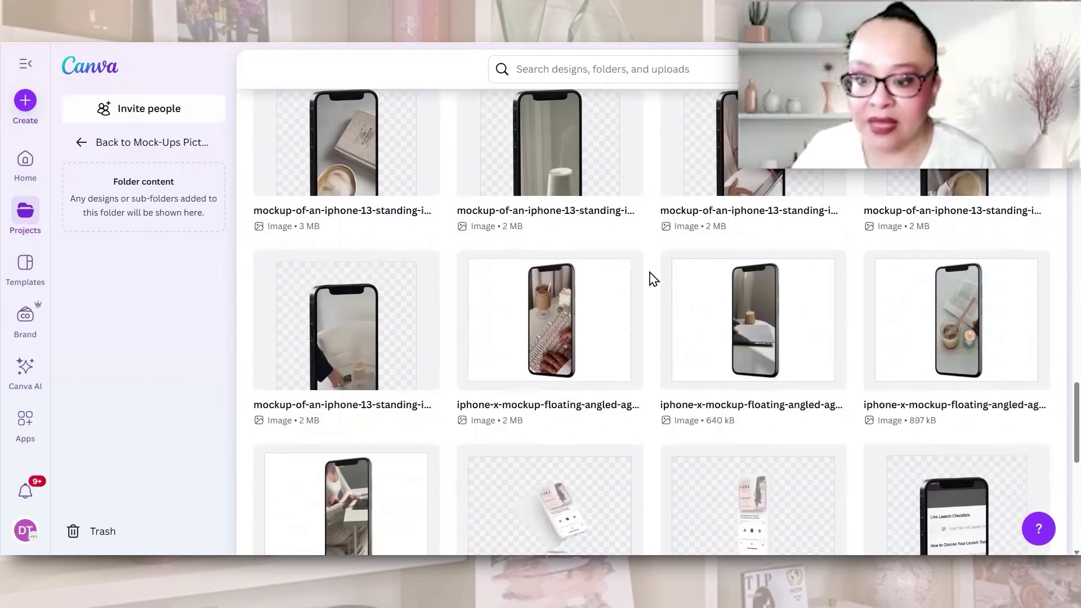
pyautogui.scroll(-6, 653, 279)
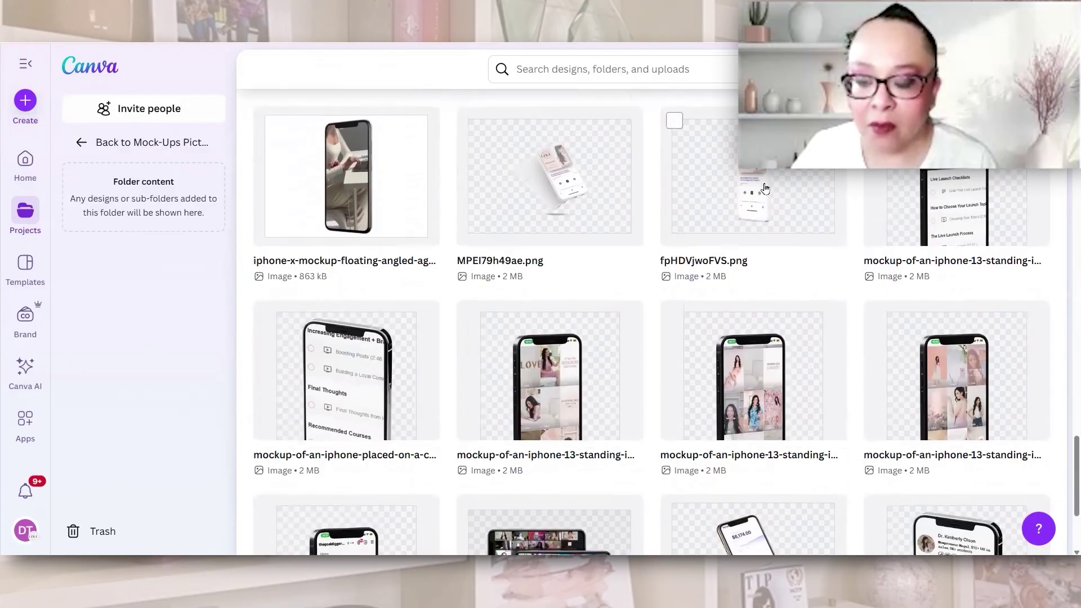
pyautogui.scroll(-5, 526, 249)
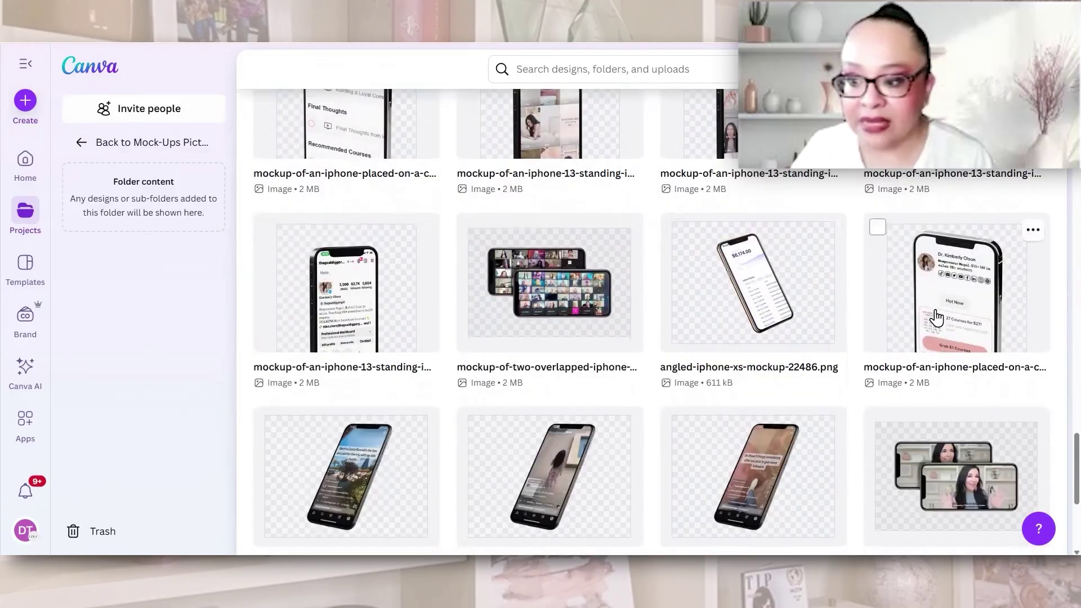
pyautogui.scroll(-2, 858, 380)
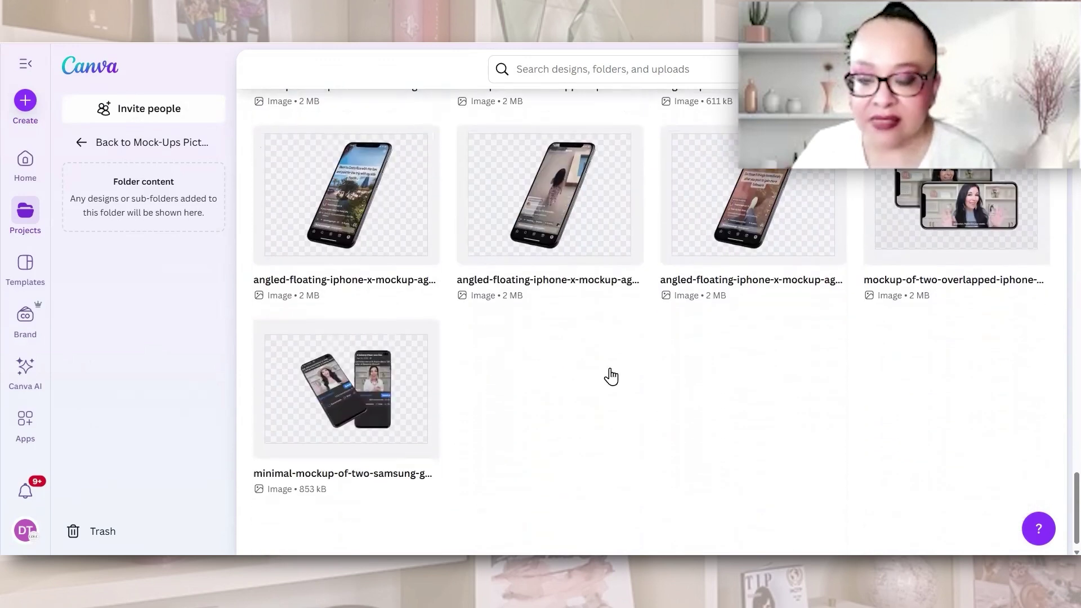
pyautogui.scroll(3, 731, 407)
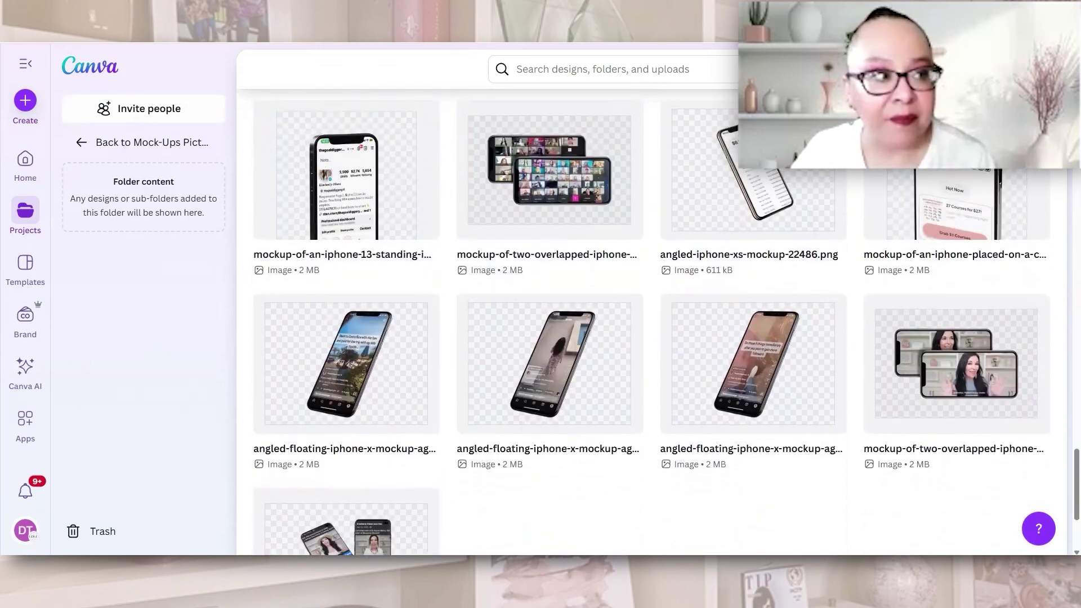
# Step: Switch to the PC subfolder of Mock-Ups Pictures and examine its desktop monitor and TV mock-ups
pyautogui.hotkey('alt', 'Left')
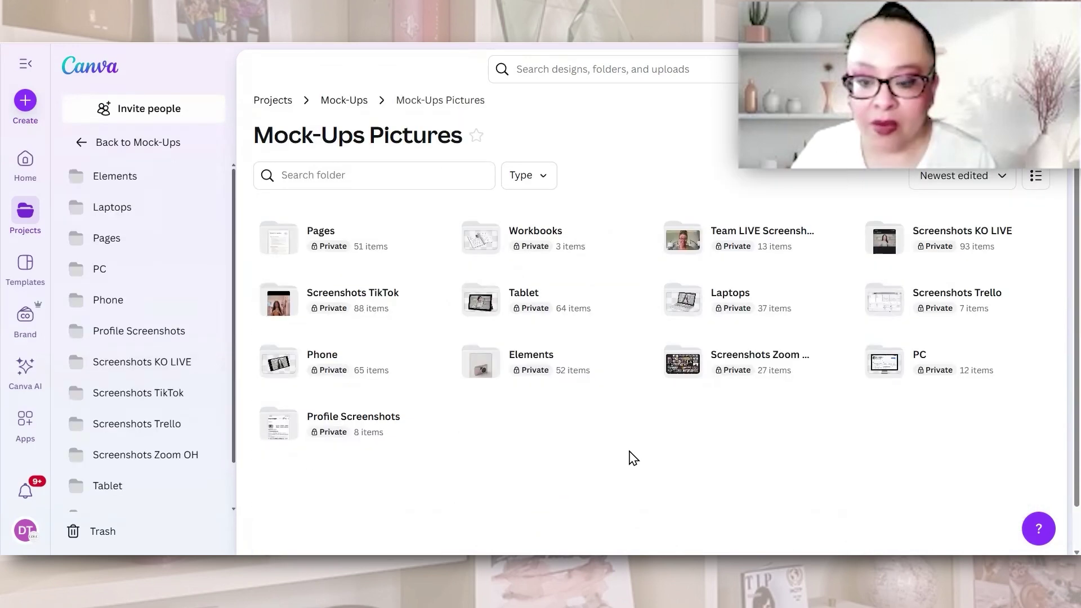
pyautogui.click(908, 376)
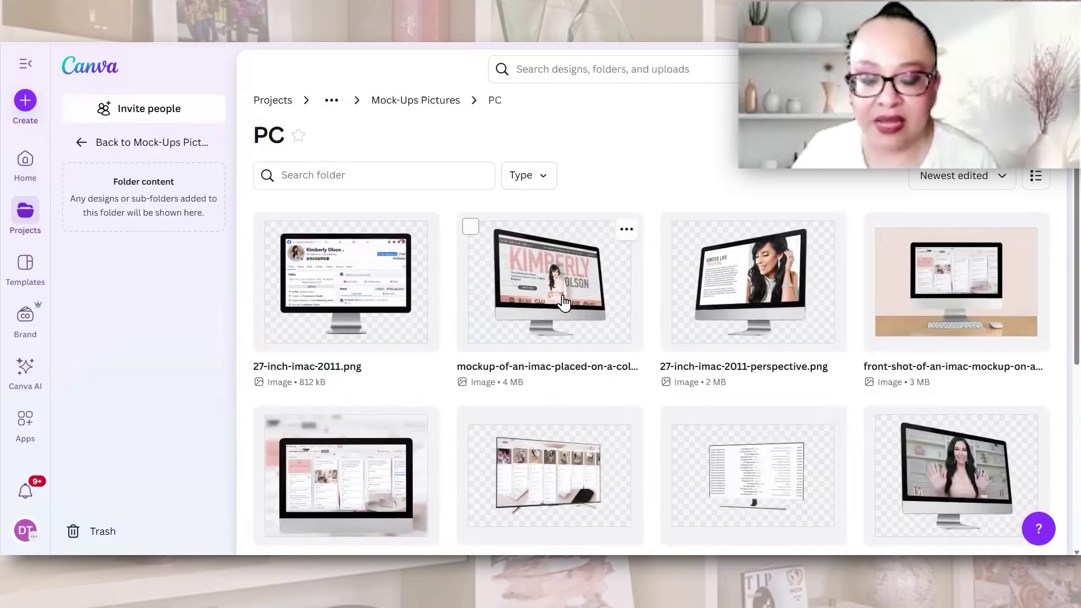
pyautogui.scroll(-5, 566, 309)
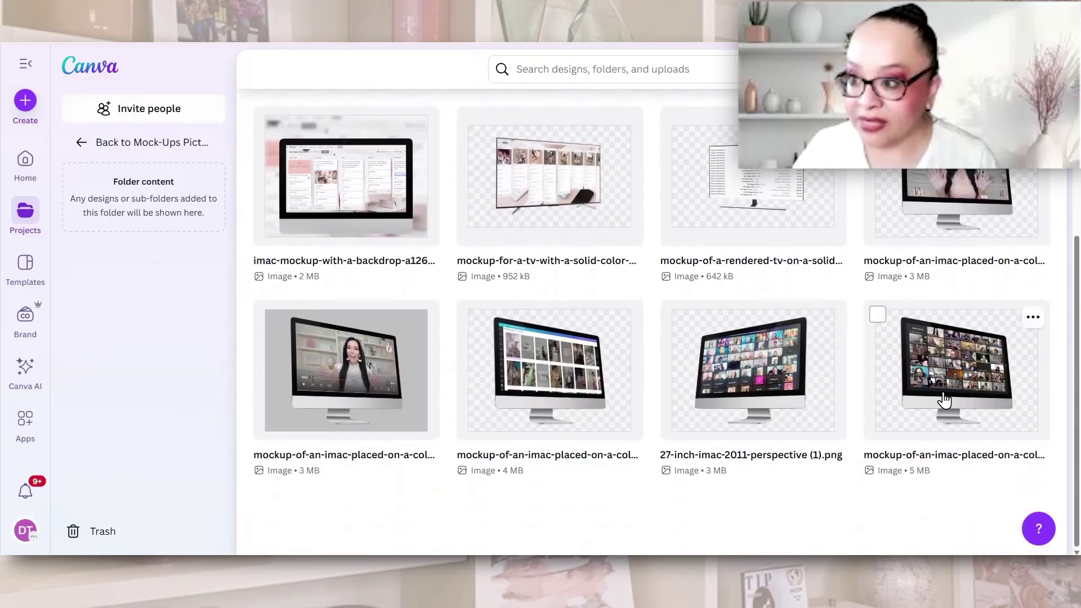
# Step: List all subfolders of Mock-Ups Pictures, and open Screenshots Trello to examine the Trello board screenshots stored there
pyautogui.hotkey('alt', 'Left')
pyautogui.click(646, 429)
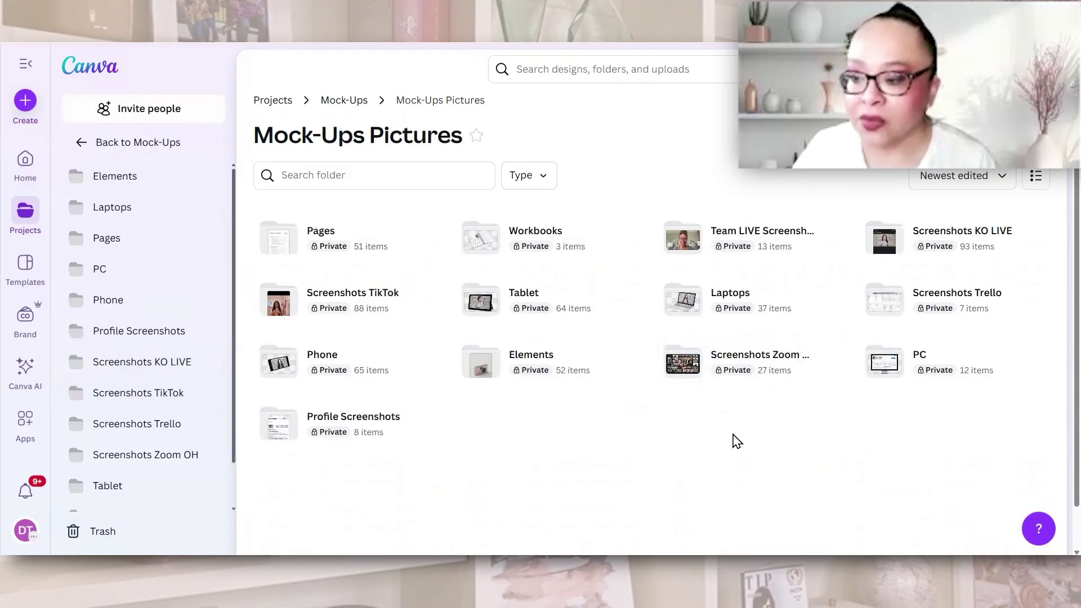
pyautogui.click(968, 294)
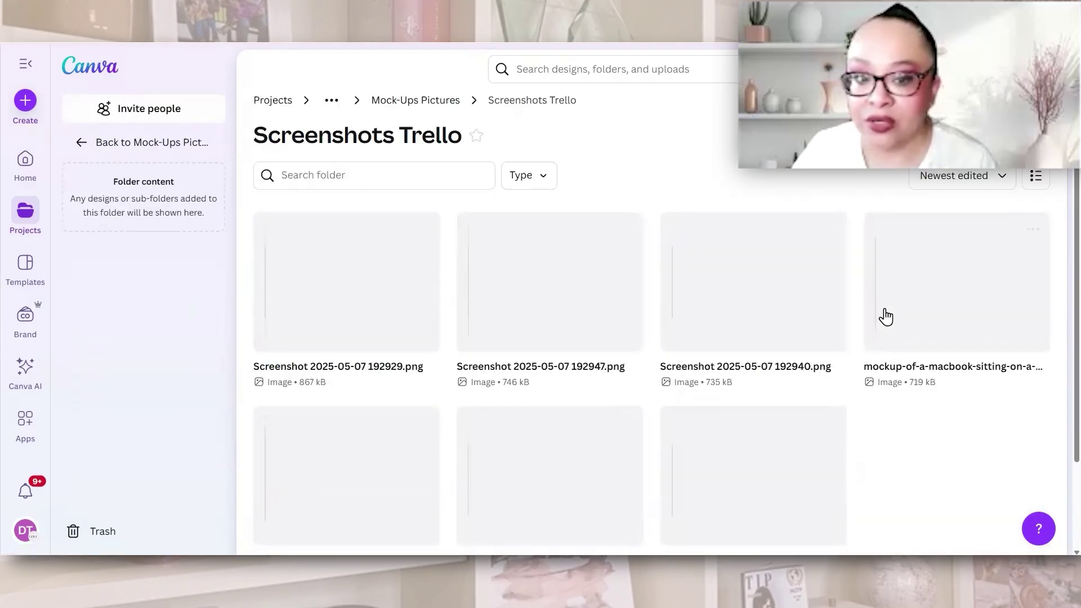
pyautogui.scroll(-2, 958, 443)
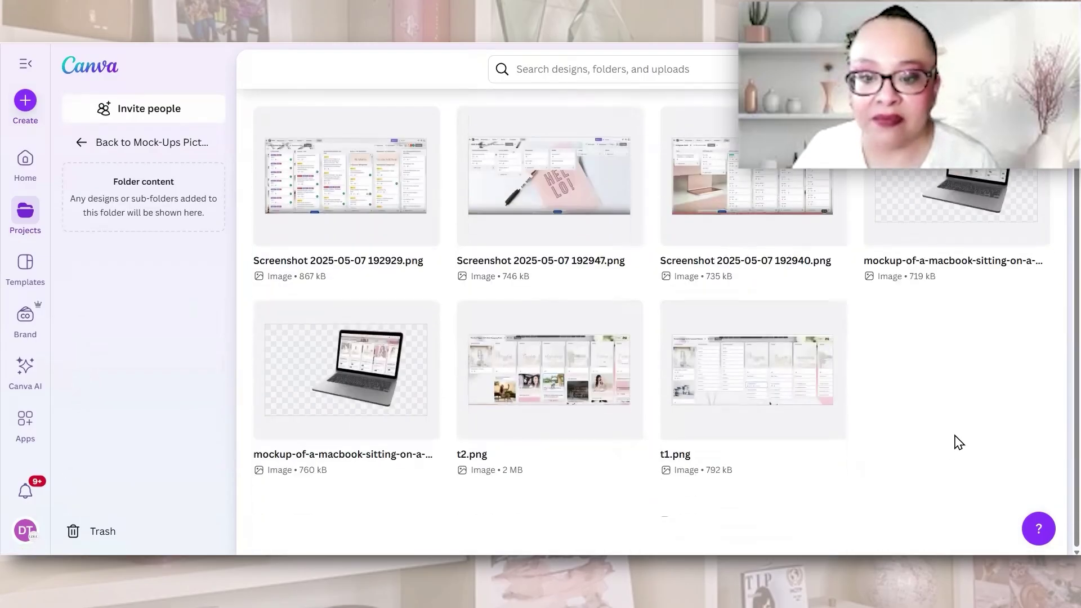
pyautogui.scroll(2, 959, 443)
pyautogui.scroll(-1, 959, 443)
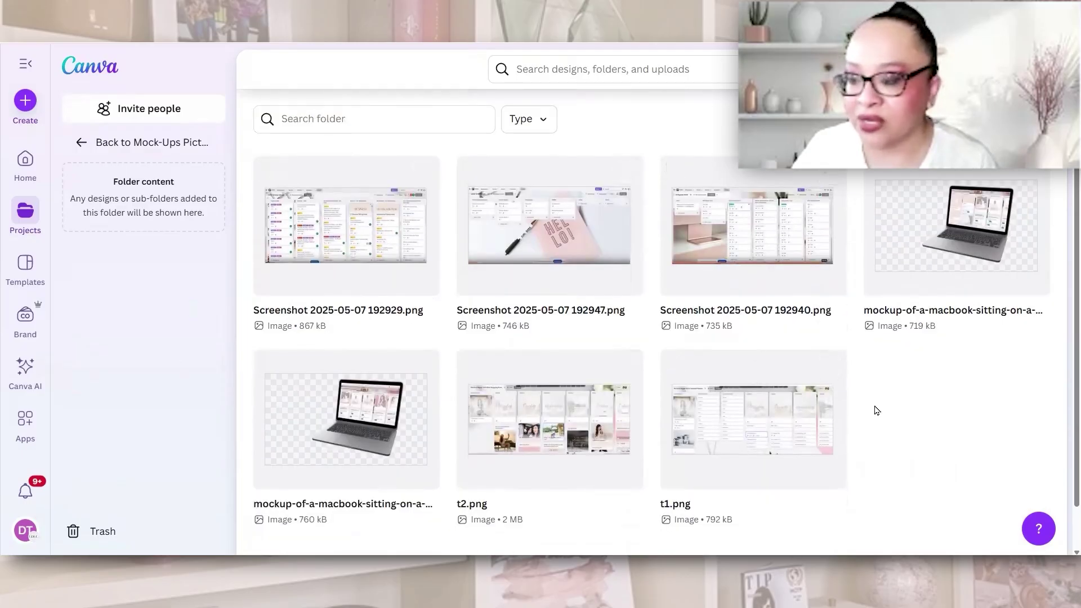
# Step: Open the Screenshots Zoom OH subfolder from Mock-Ups Pictures and examine its Zoom call screenshots down to the last row
pyautogui.hotkey('alt', 'Left')
pyautogui.click(778, 369)
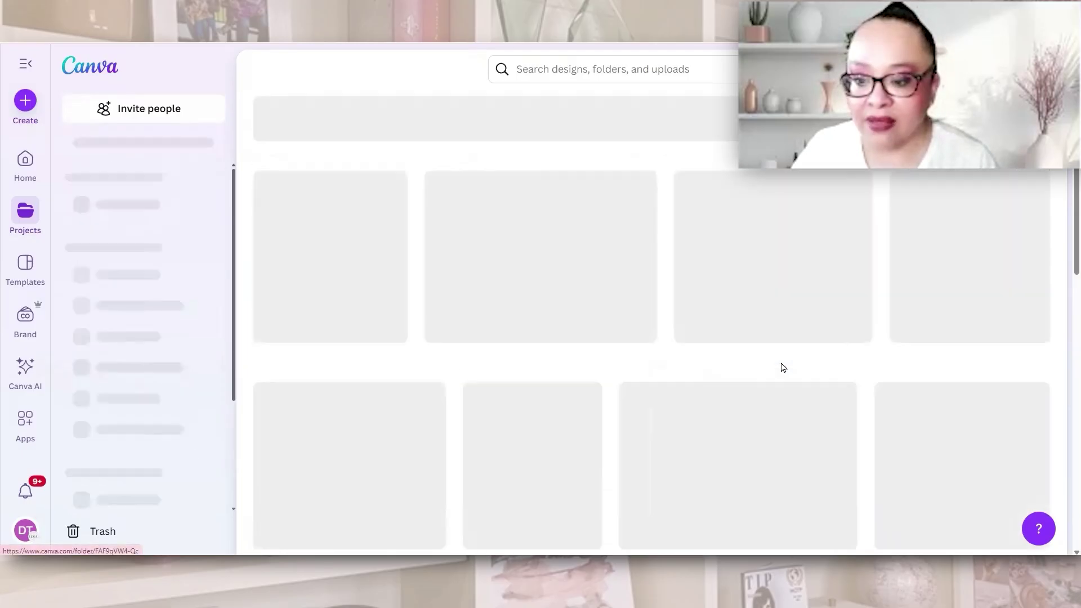
pyautogui.scroll(-4, 785, 371)
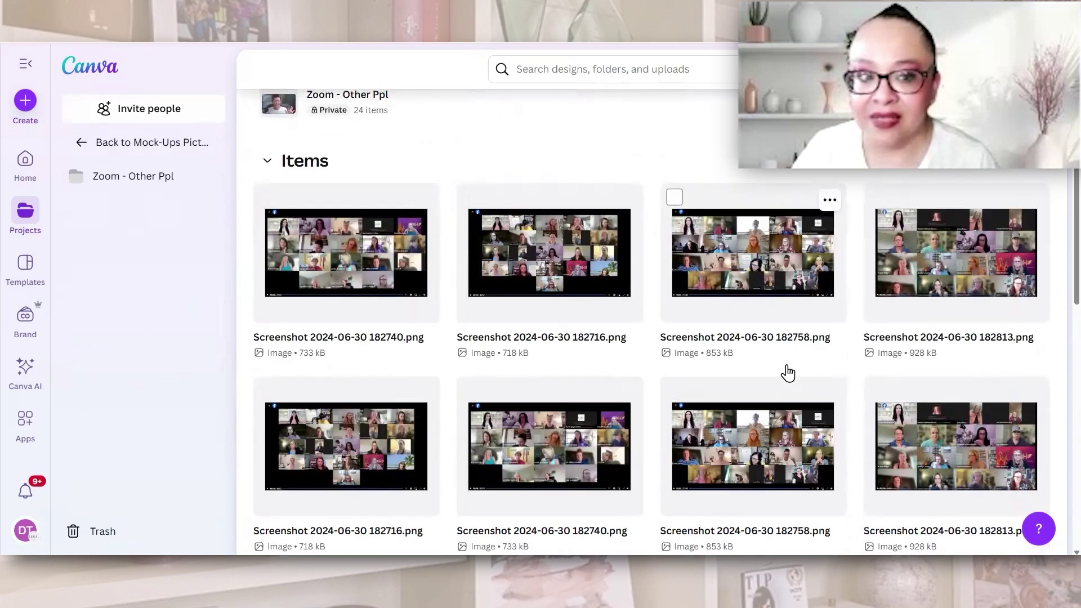
pyautogui.scroll(1, 787, 371)
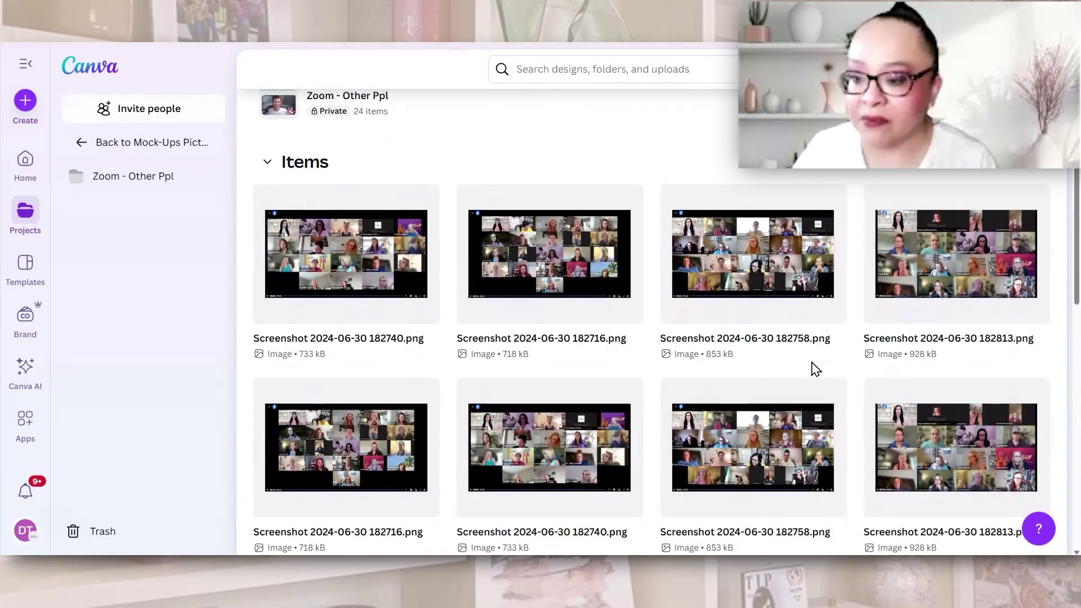
pyautogui.scroll(-5, 847, 360)
pyautogui.scroll(-1, 851, 367)
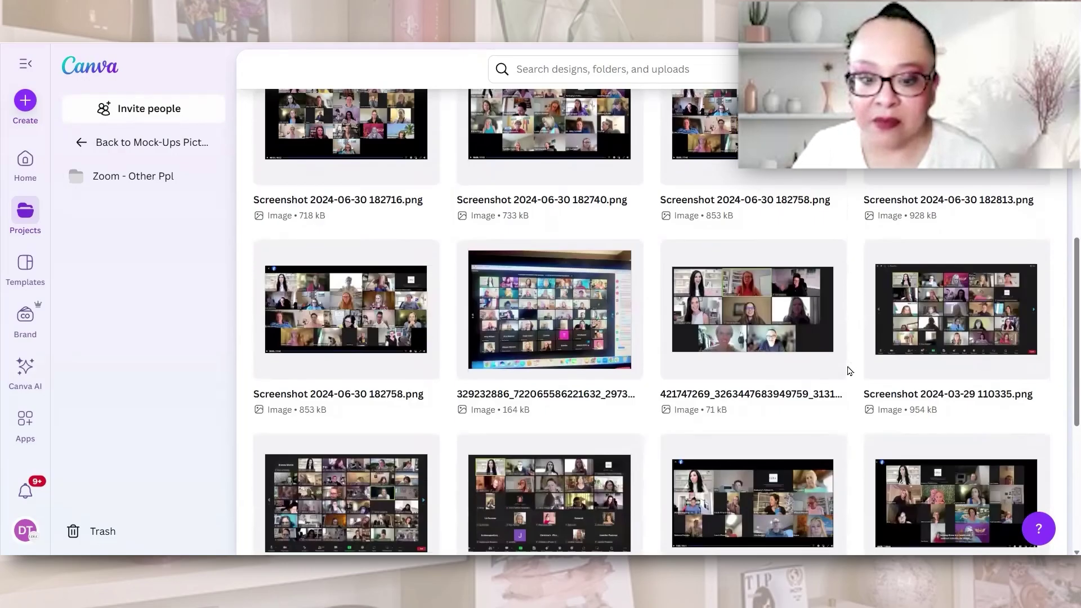
pyautogui.scroll(-1, 850, 371)
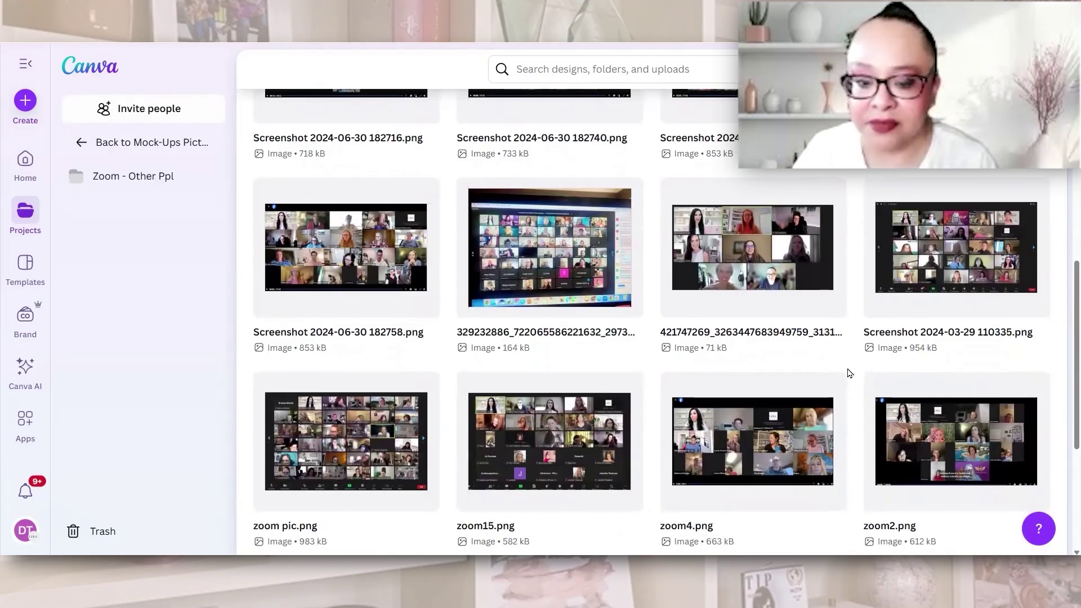
pyautogui.scroll(-2, 923, 361)
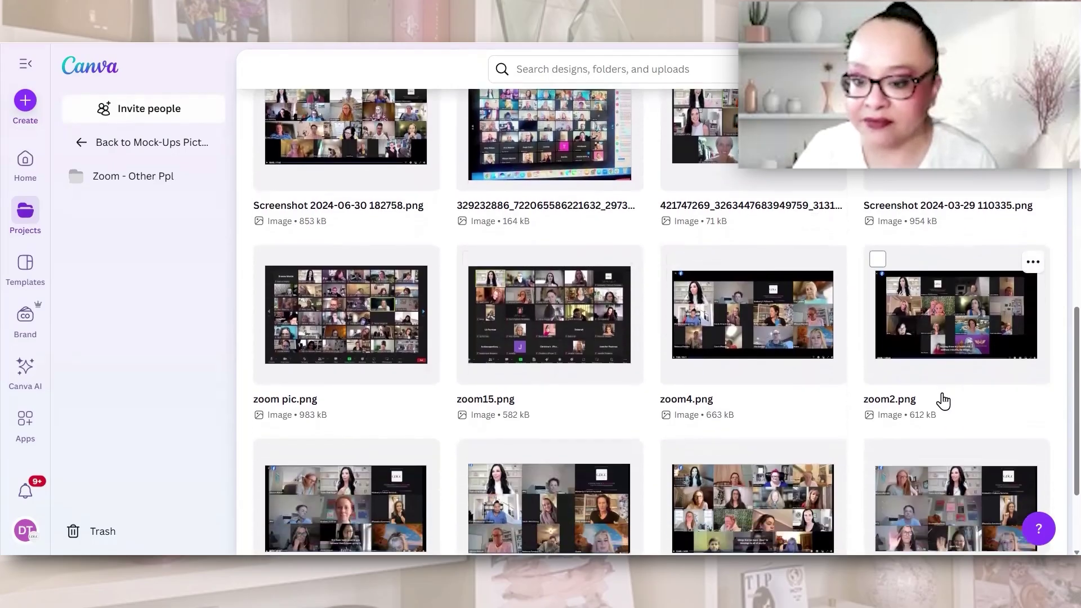
pyautogui.scroll(-7, 944, 401)
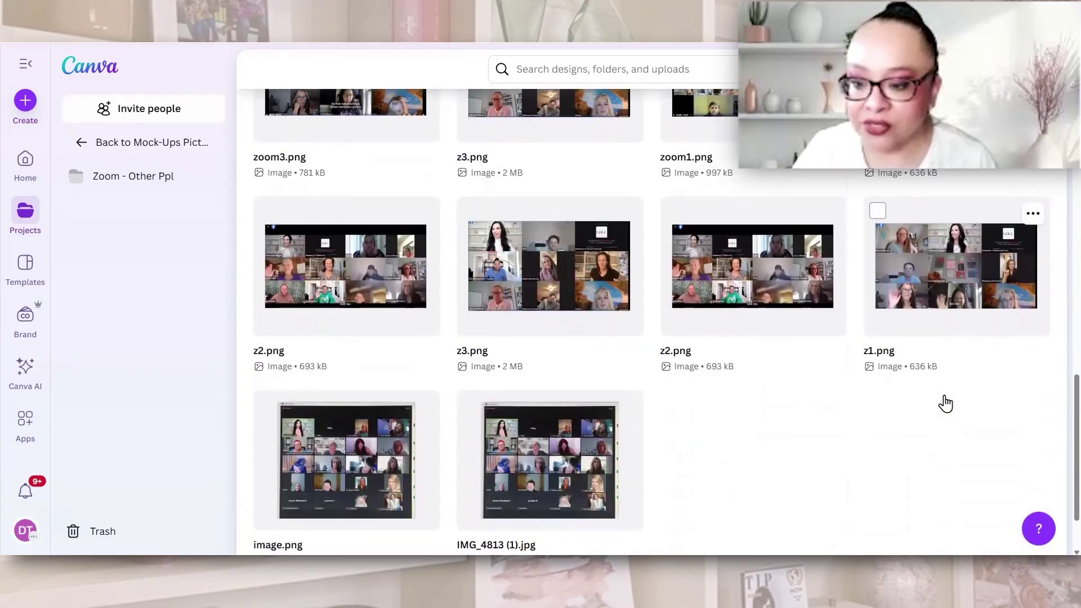
pyautogui.scroll(12, 946, 400)
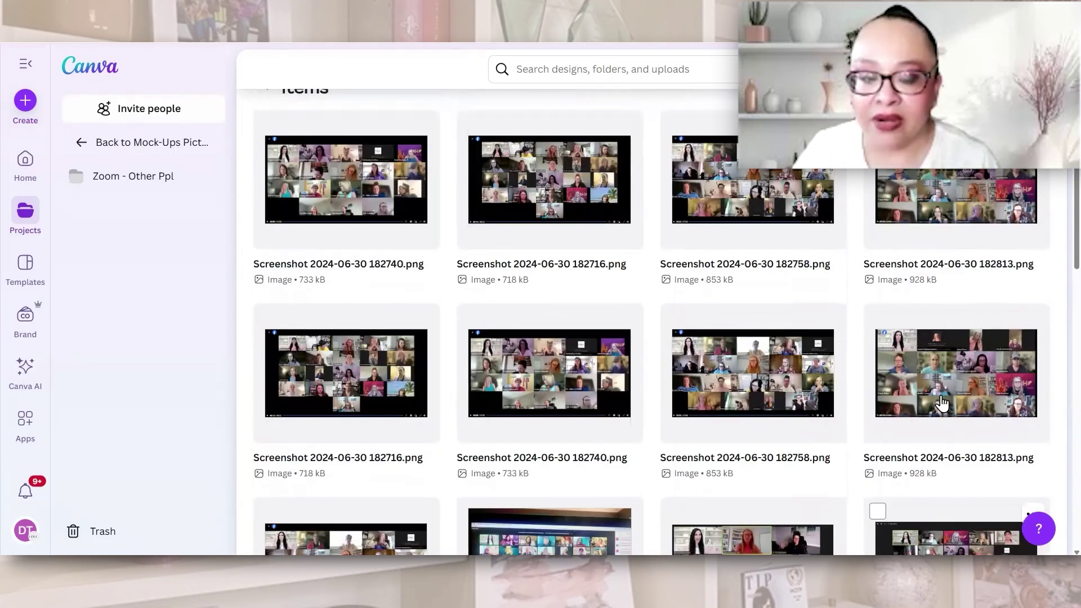
# Step: Return to Mock-Ups Pictures, open its Workbooks subfolder and open the multi-page Workbooks design stored there
pyautogui.scroll(4, 941, 403)
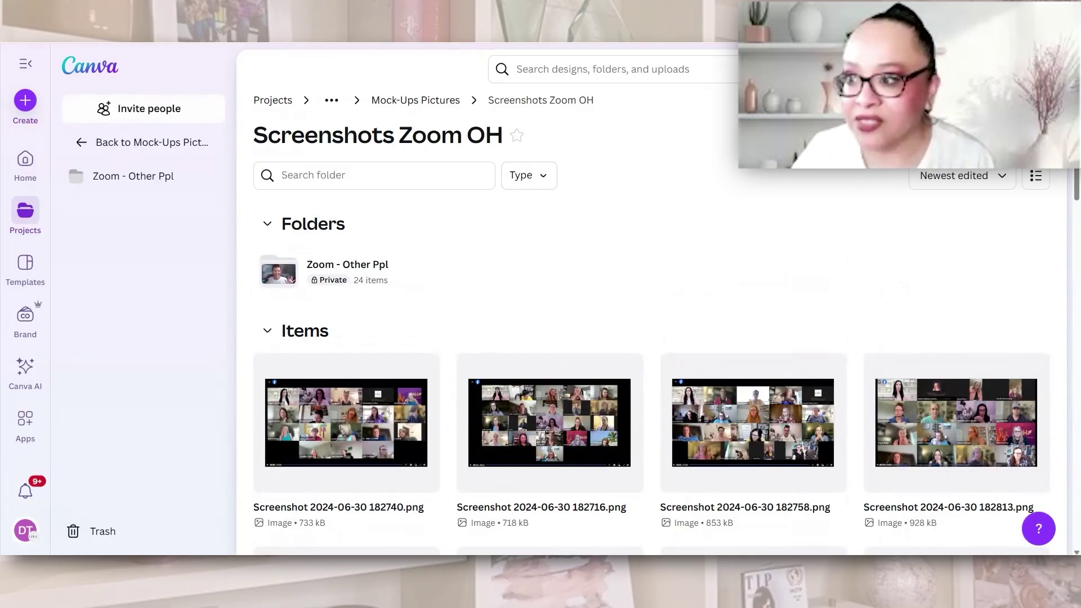
pyautogui.click(49, 42)
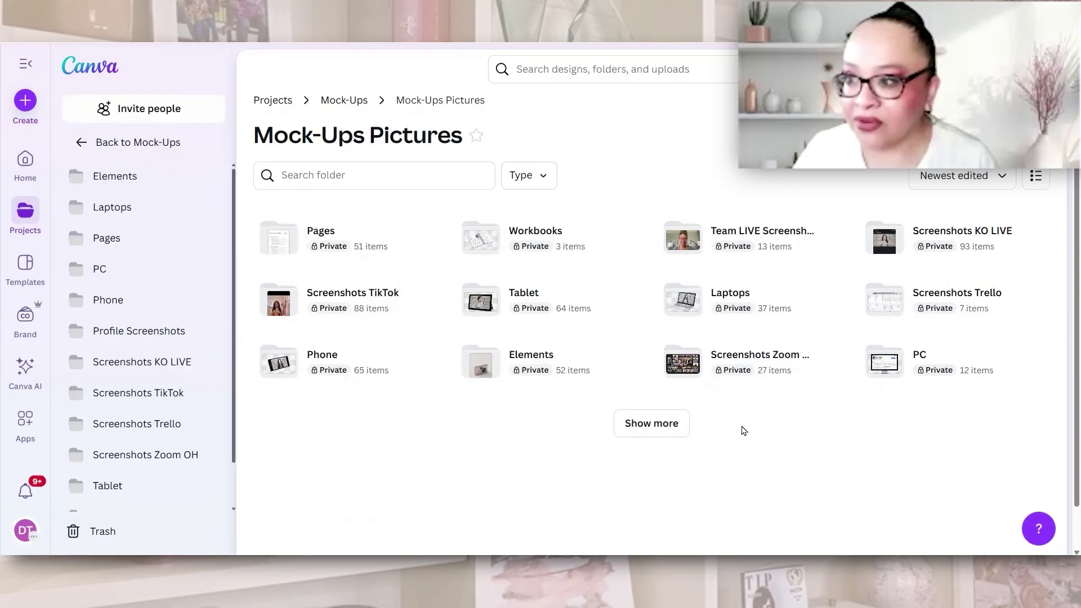
pyautogui.click(579, 245)
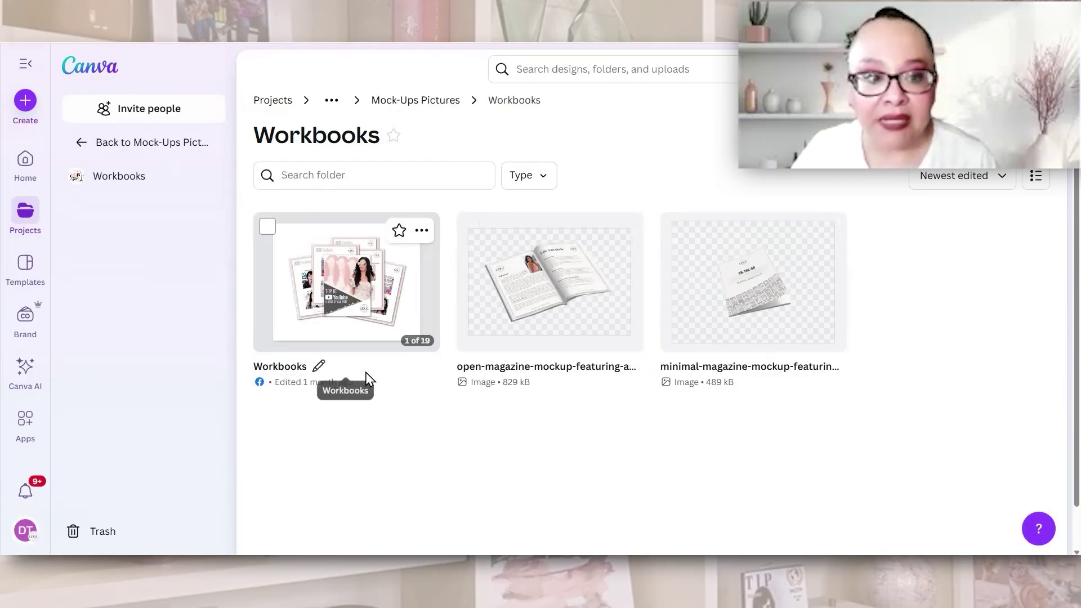
pyautogui.click(336, 292)
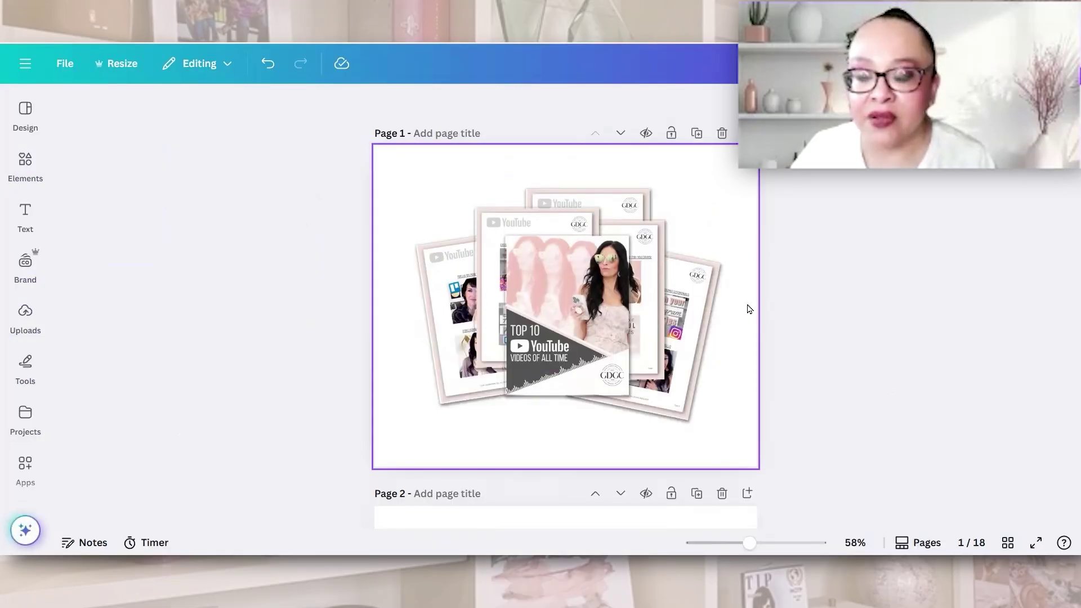
# Step: Examine the layered workbook and planner mock-ups on the first six pages of the Workbooks design
pyautogui.scroll(-6, 745, 318)
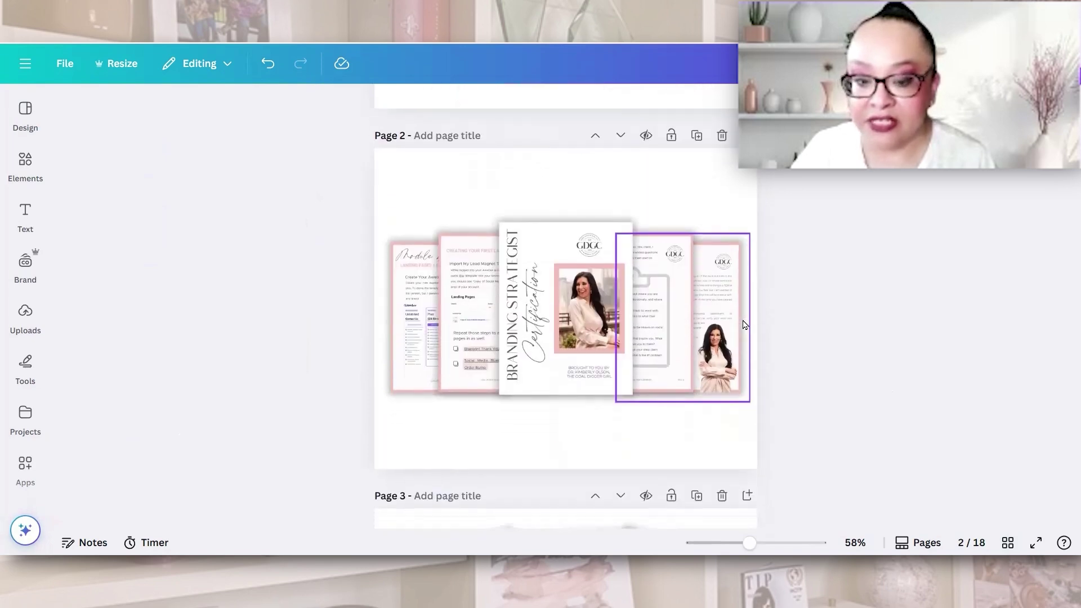
pyautogui.scroll(-6, 813, 349)
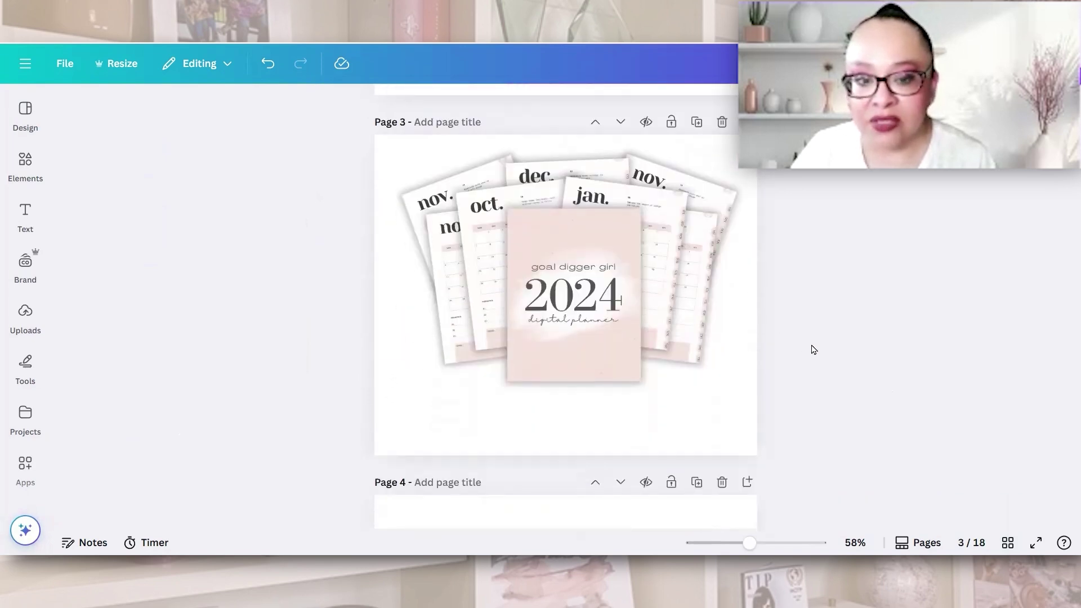
pyautogui.scroll(12, 811, 351)
pyautogui.scroll(-4, 809, 354)
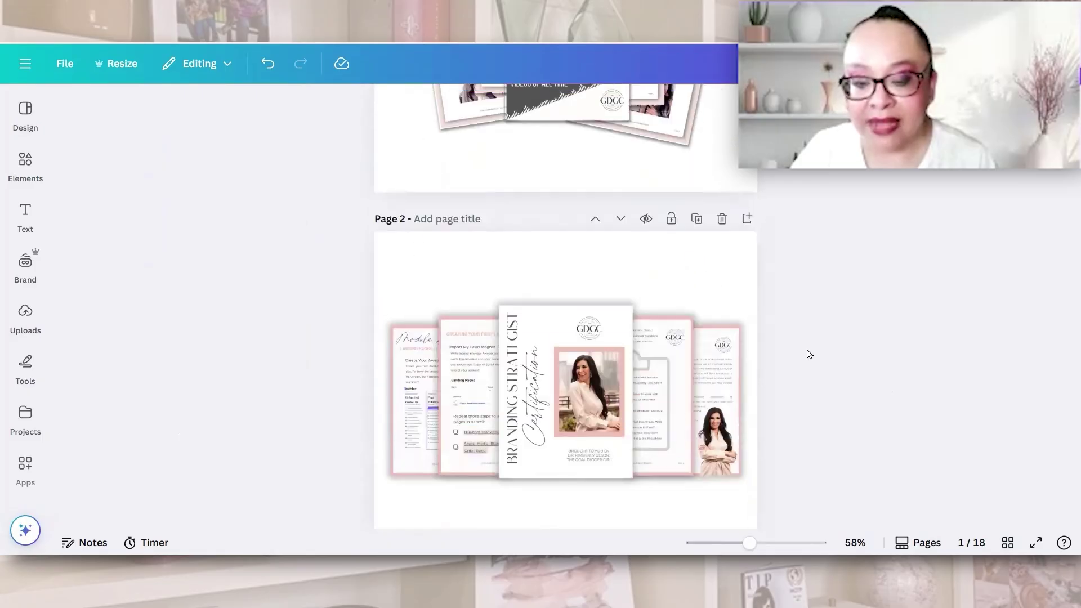
pyautogui.scroll(-10, 809, 354)
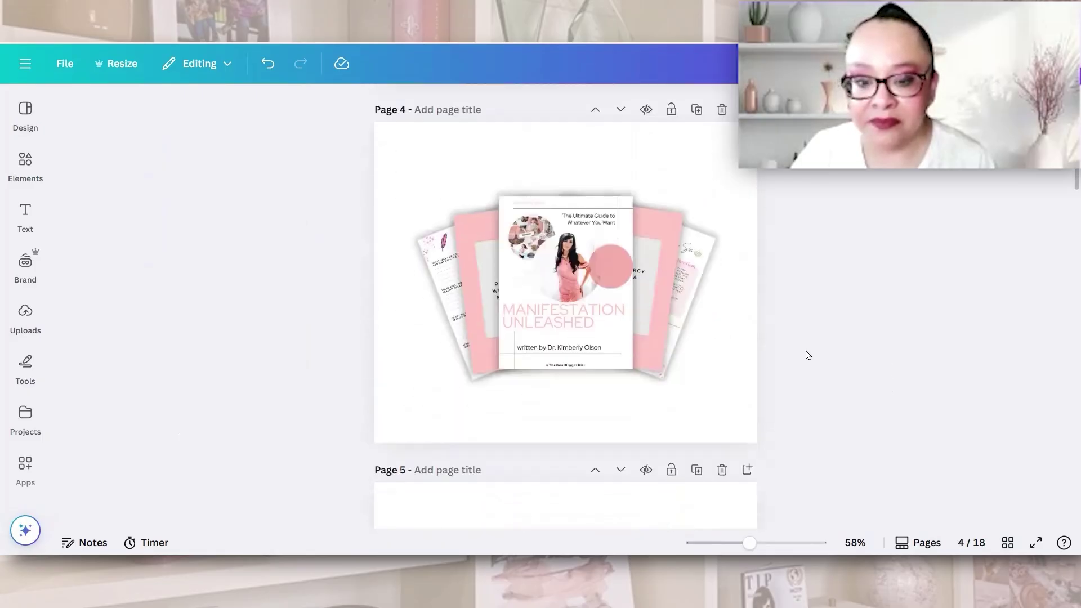
pyautogui.scroll(-8, 808, 356)
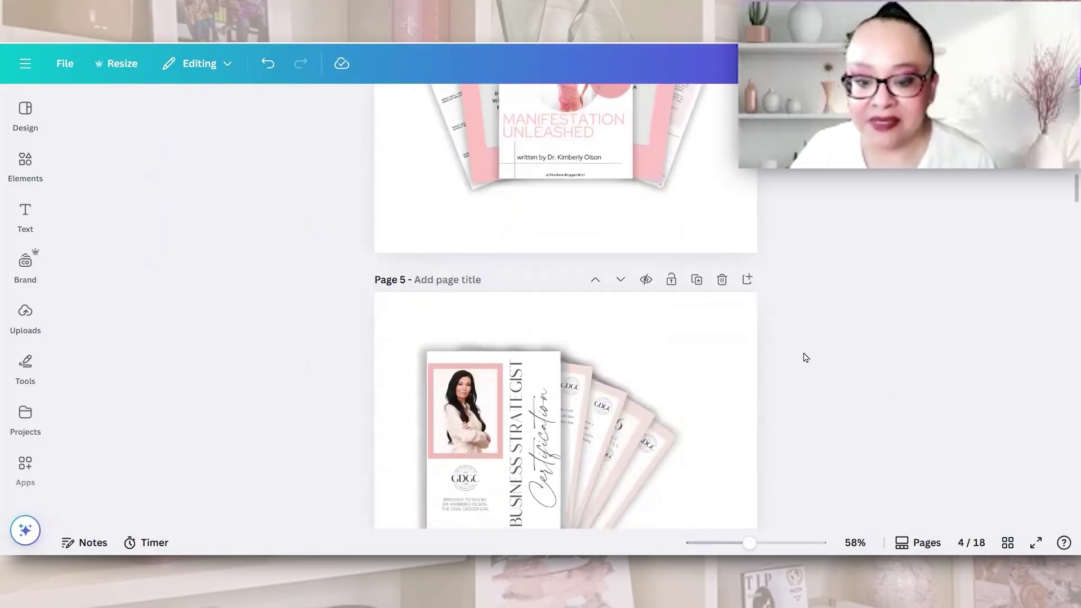
pyautogui.scroll(2, 794, 352)
pyautogui.scroll(-8, 748, 314)
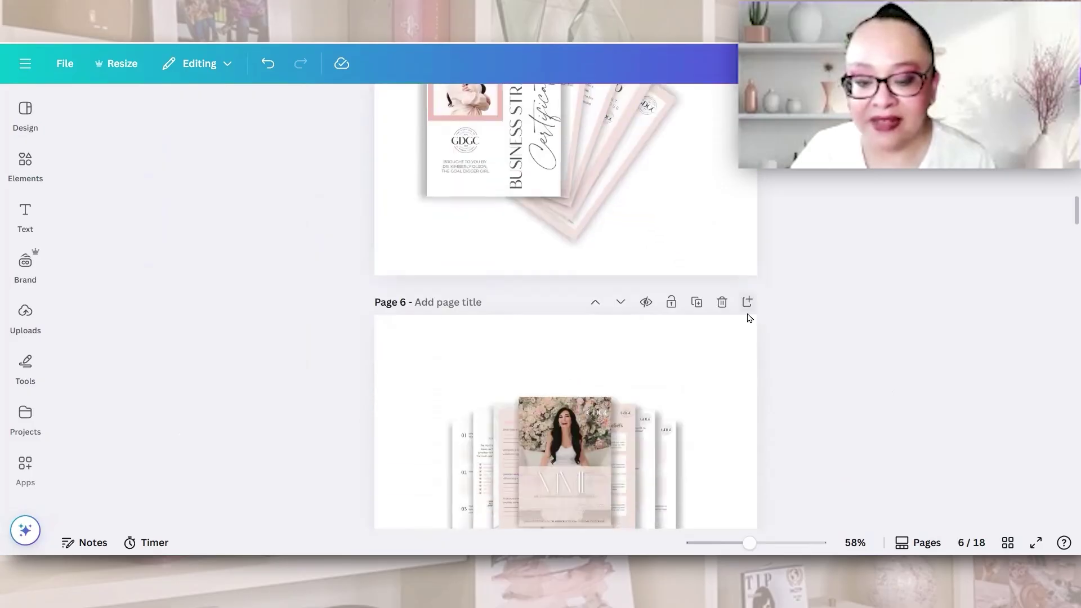
pyautogui.scroll(7, 749, 319)
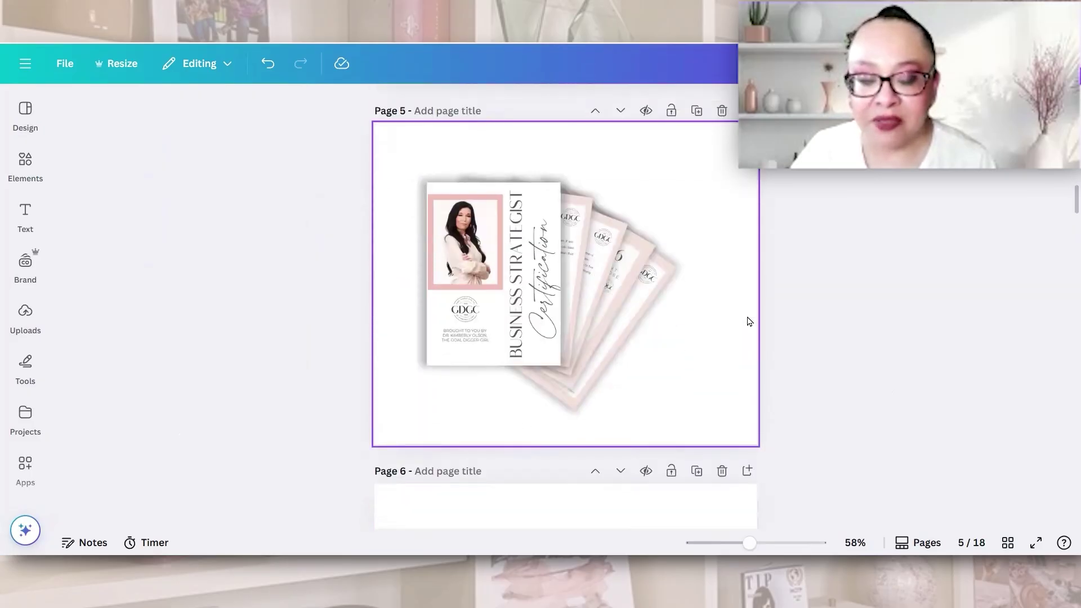
# Step: Examine the workbook mock-ups on pages 6 to 10, and show all pages as a grid to open page 3
pyautogui.scroll(-6, 749, 321)
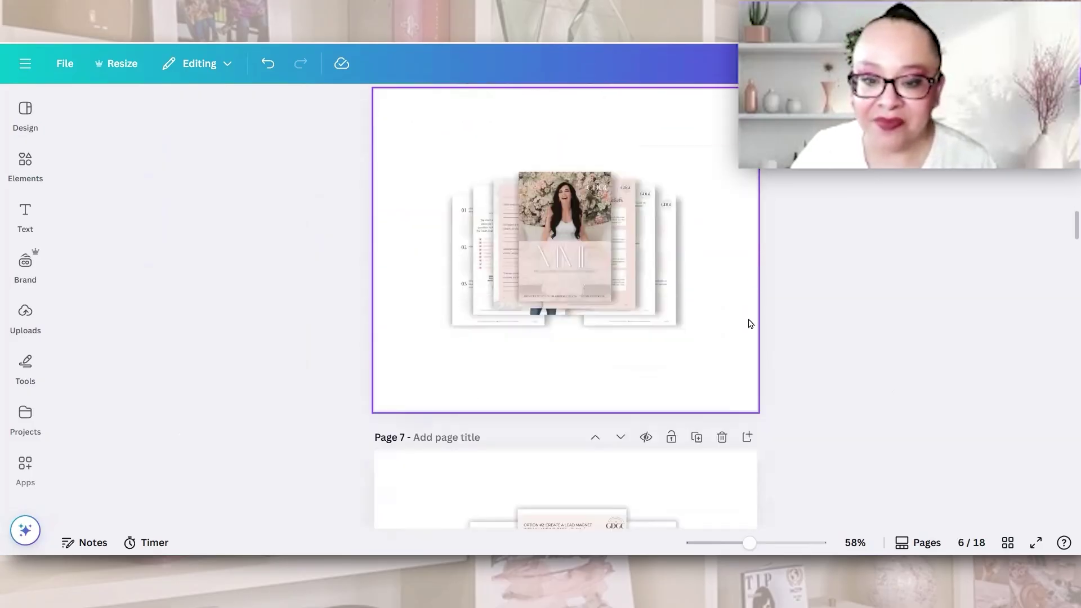
pyautogui.scroll(-6, 750, 324)
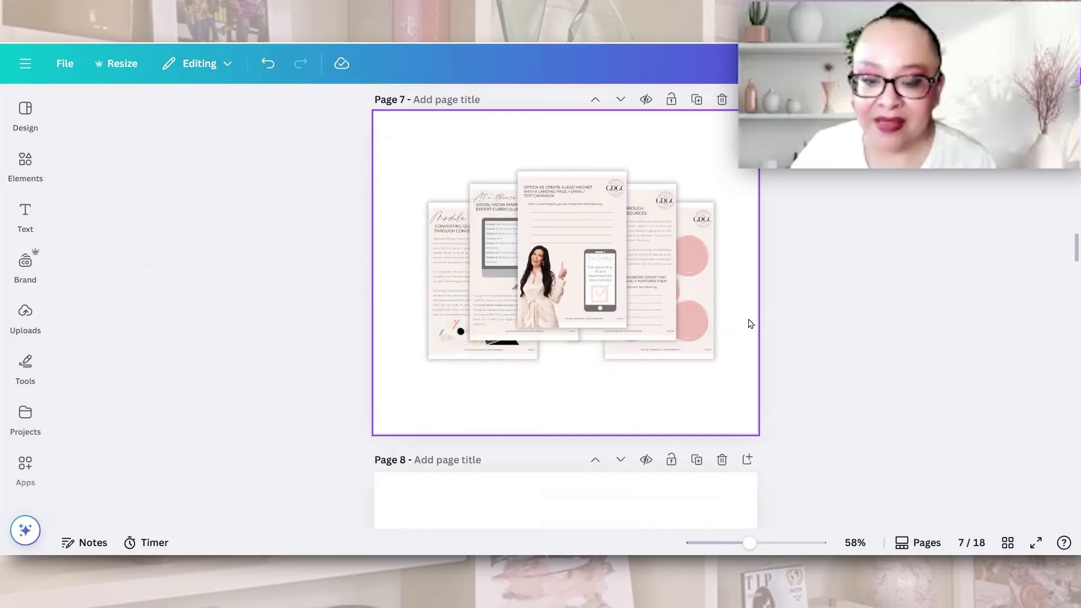
pyautogui.scroll(-6, 751, 324)
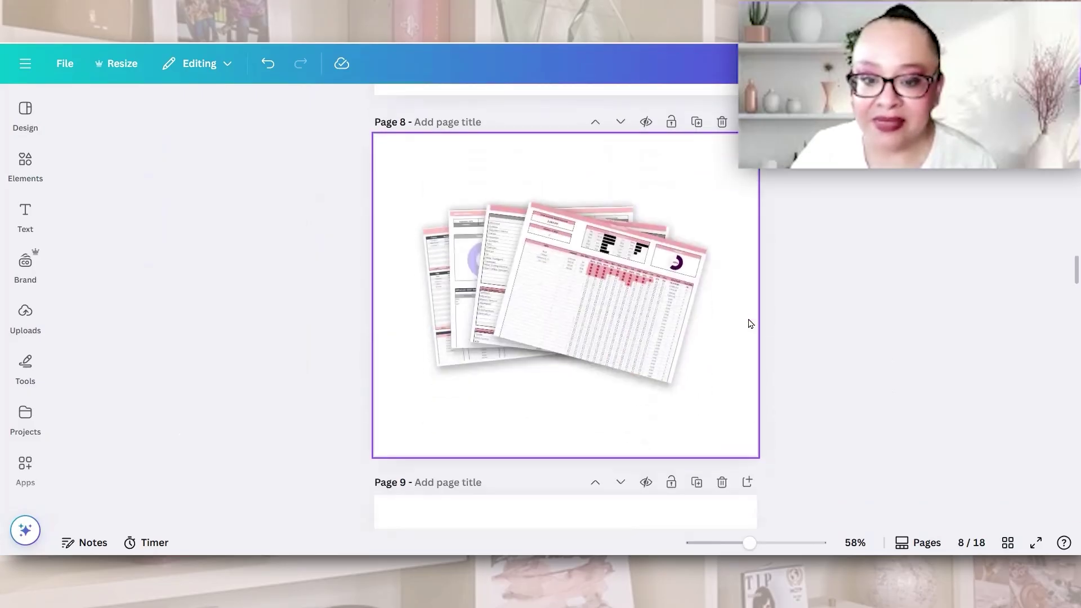
pyautogui.scroll(-6, 751, 323)
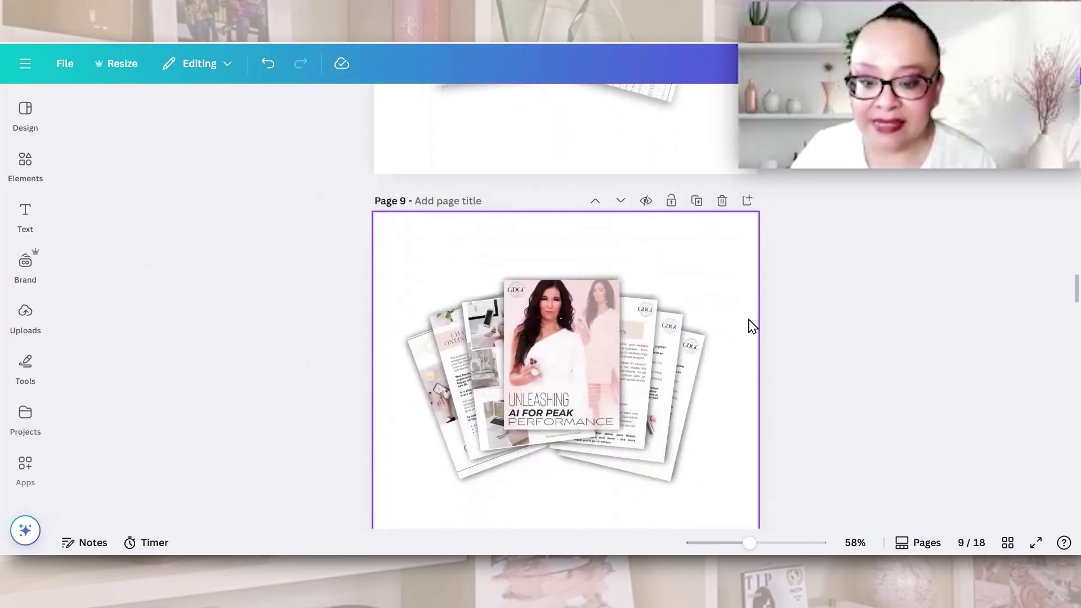
pyautogui.scroll(-6, 750, 325)
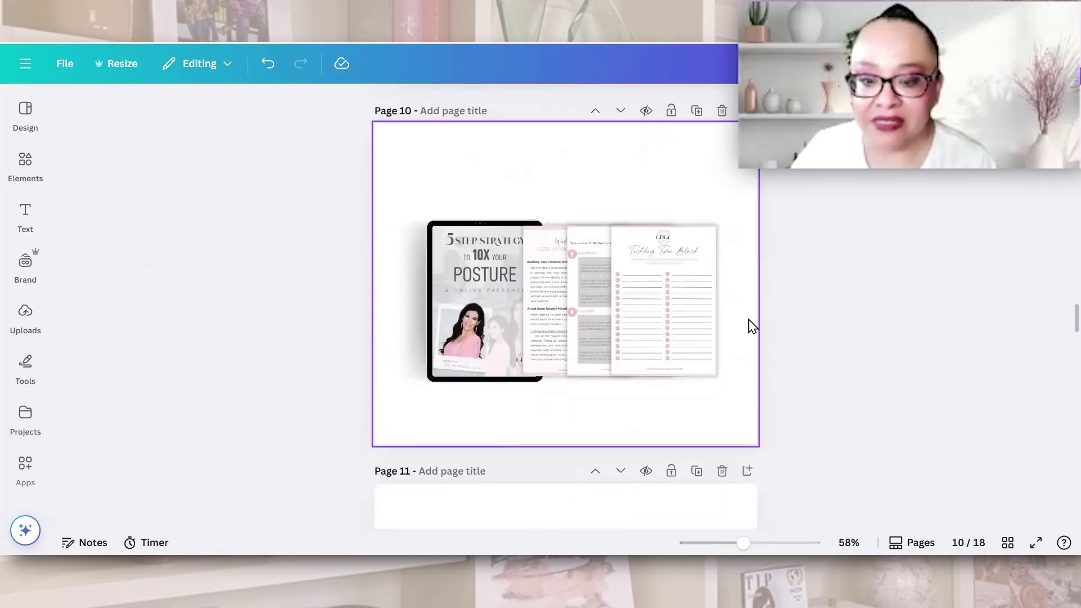
pyautogui.click(1008, 543)
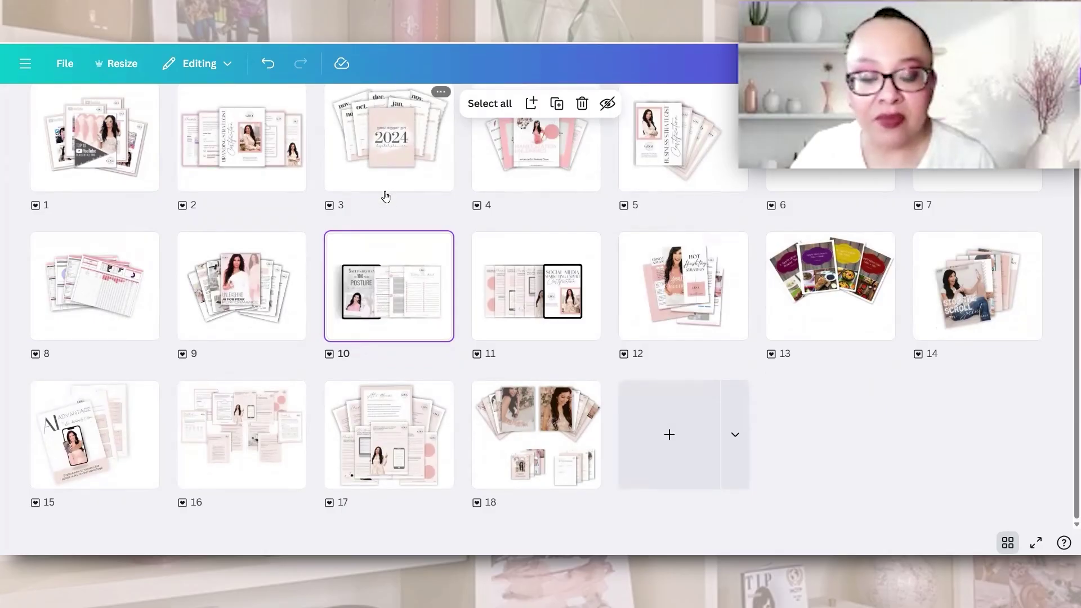
pyautogui.doubleClick(386, 169)
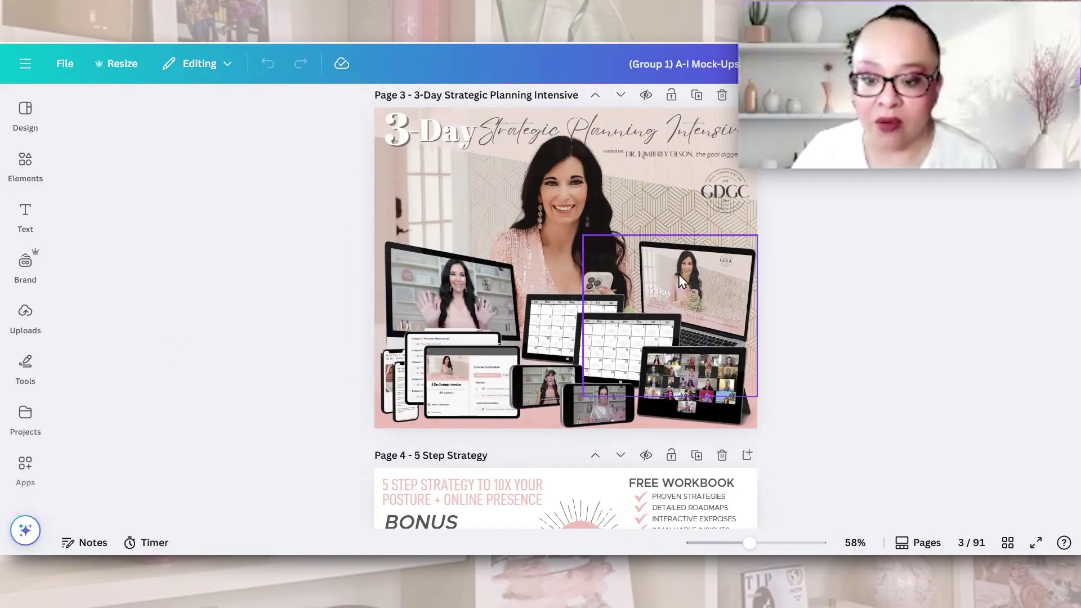
# Step: In the (Group 1) A-I Mock-Ups design, browse the project folders through Mock-Ups and Mock-Ups Pictures to Workbooks, and list the Workbooks design's pages
pyautogui.click(24, 411)
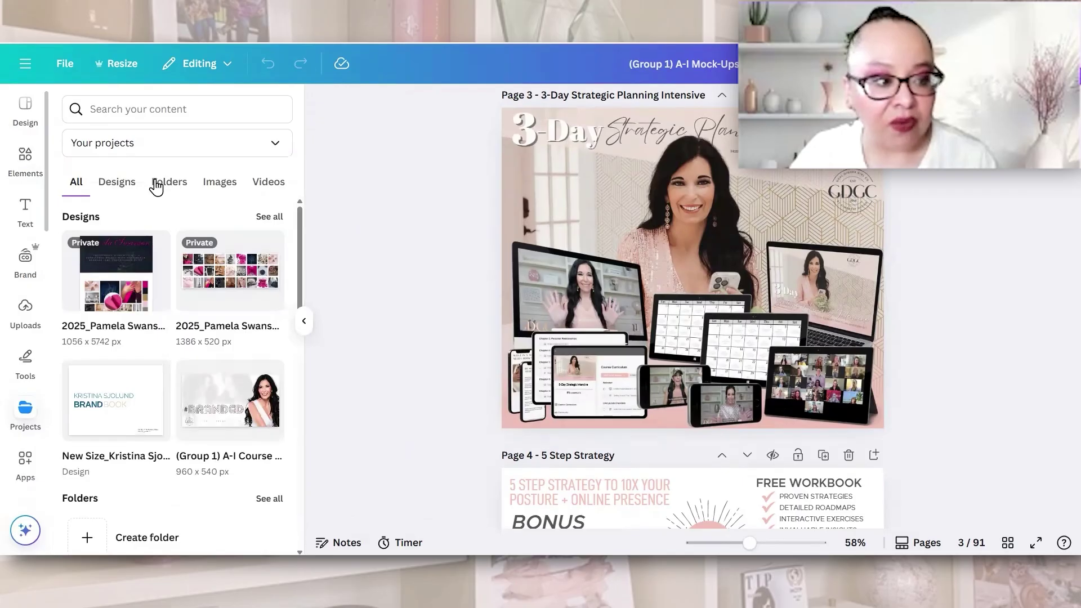
pyautogui.click(156, 186)
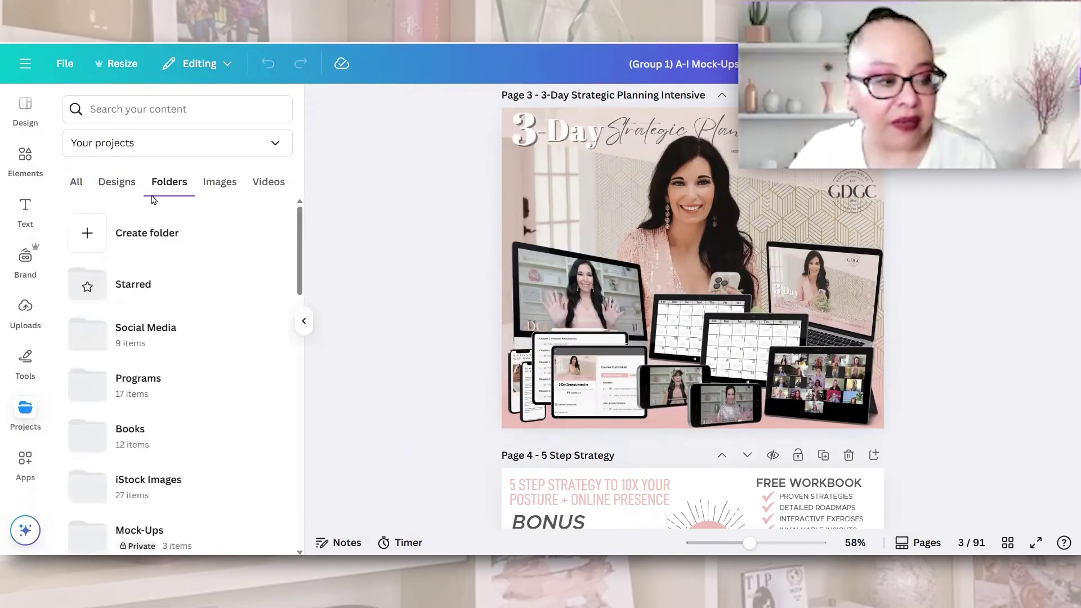
pyautogui.scroll(-3, 152, 214)
pyautogui.click(164, 371)
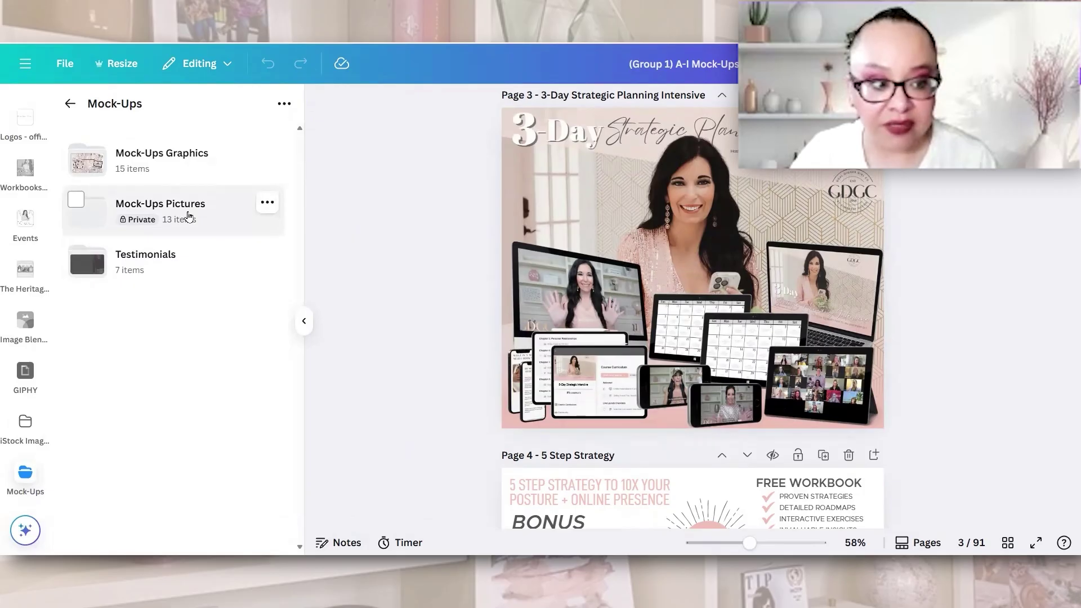
pyautogui.click(189, 217)
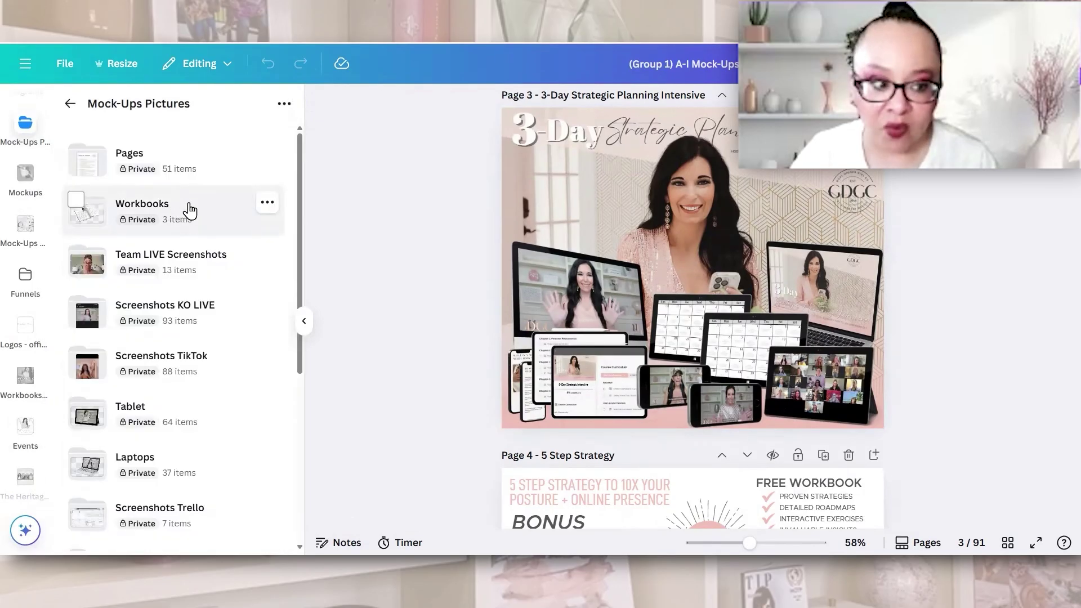
pyautogui.click(190, 211)
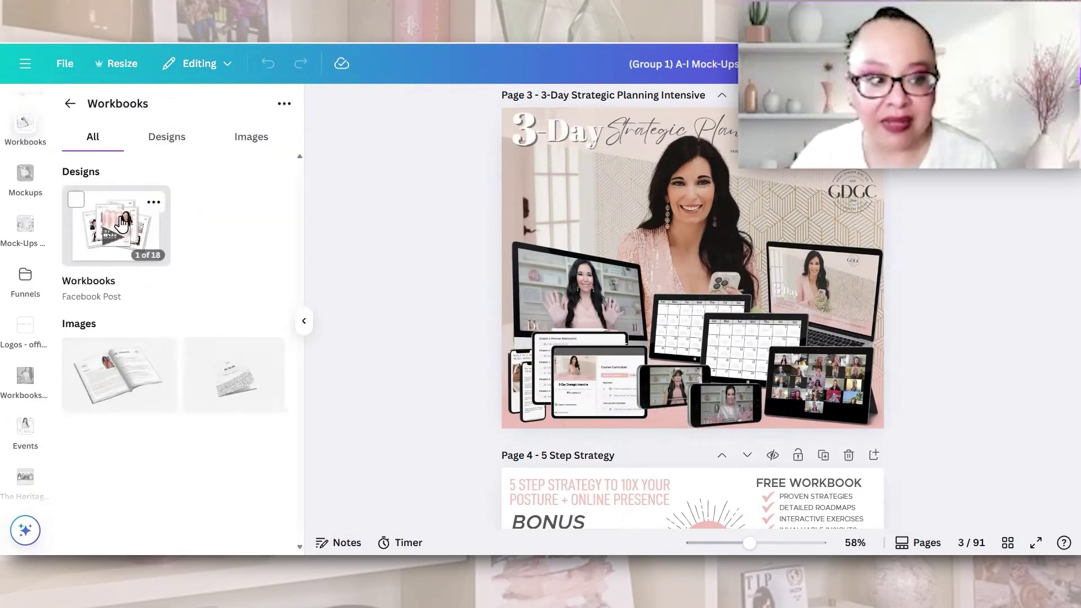
pyautogui.click(121, 222)
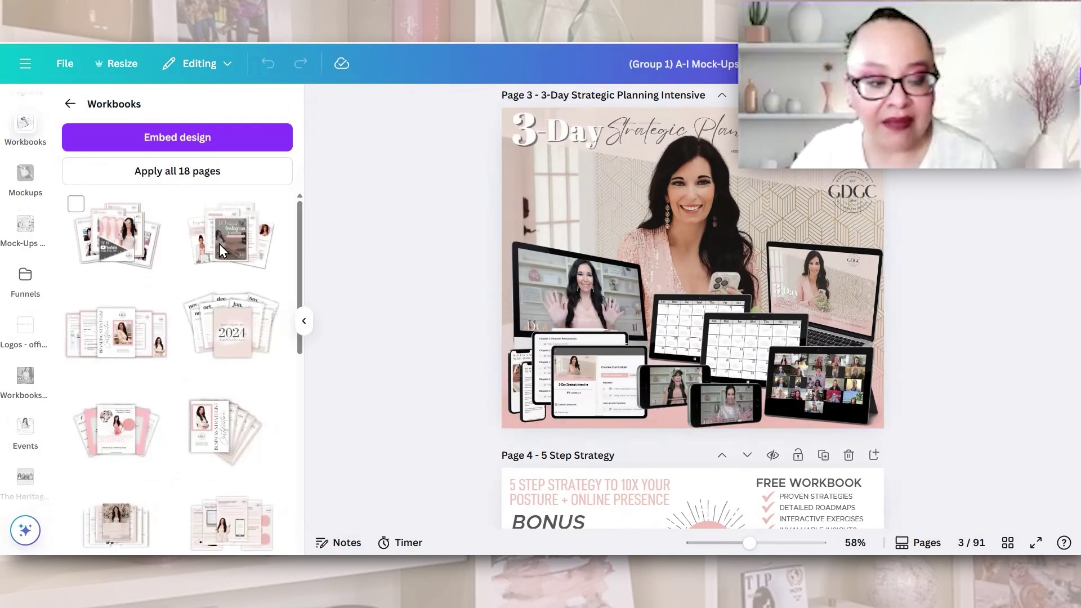
# Step: Add a blank page after page 3 and apply the 2024 digital planner page from the Workbooks design to it
pyautogui.scroll(-10, 204, 485)
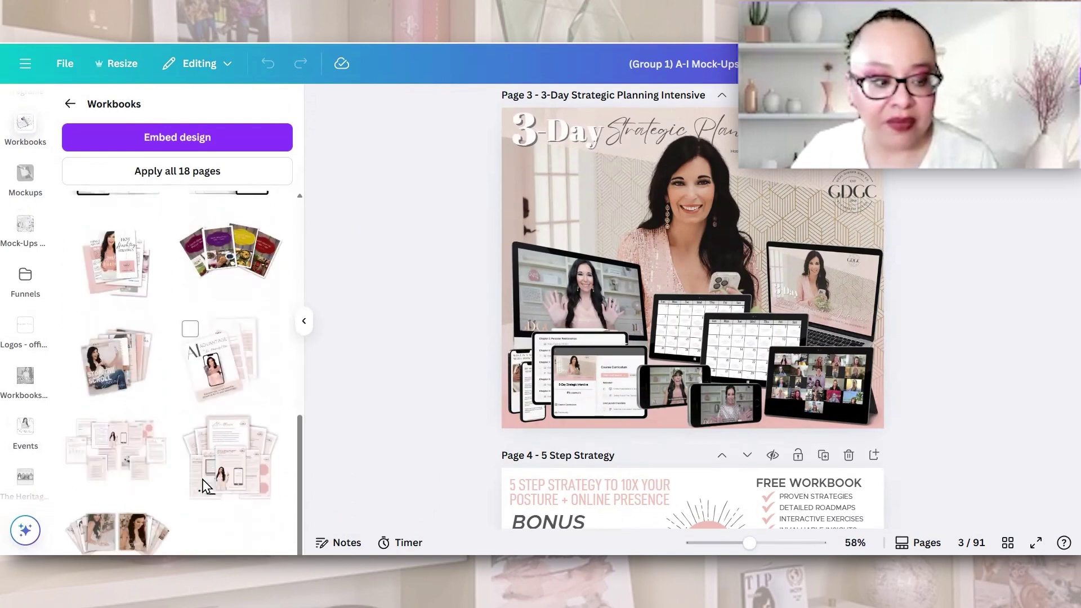
pyautogui.scroll(5, 204, 485)
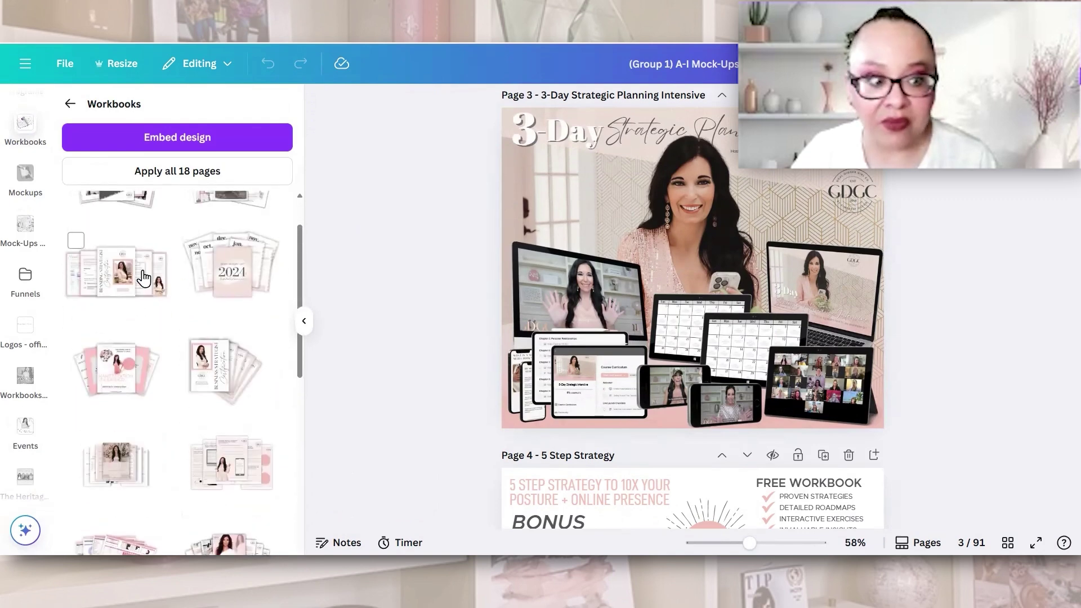
pyautogui.scroll(2, 194, 304)
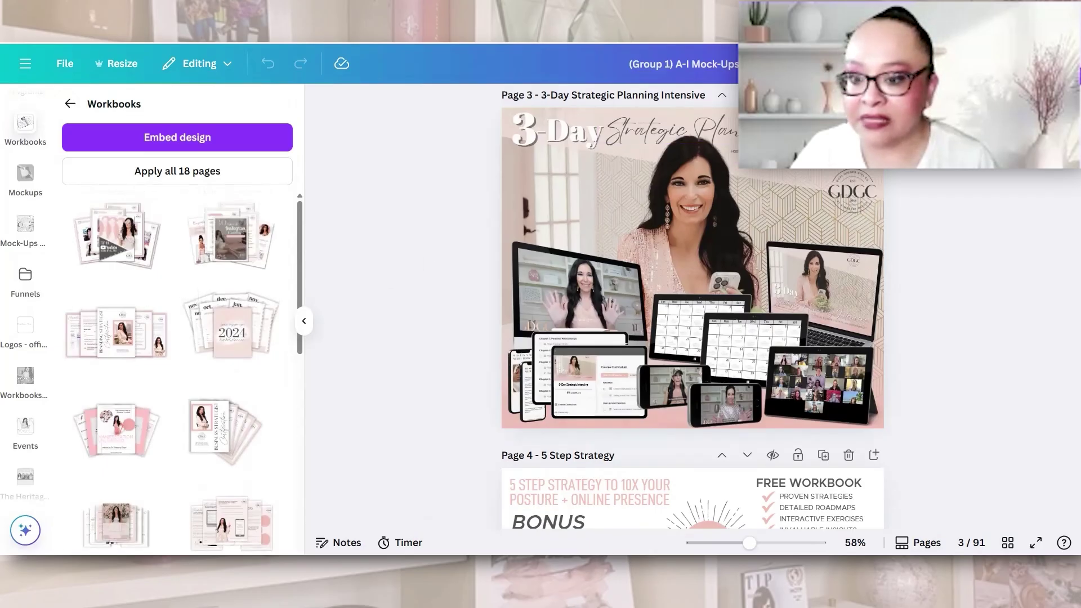
pyautogui.click(874, 95)
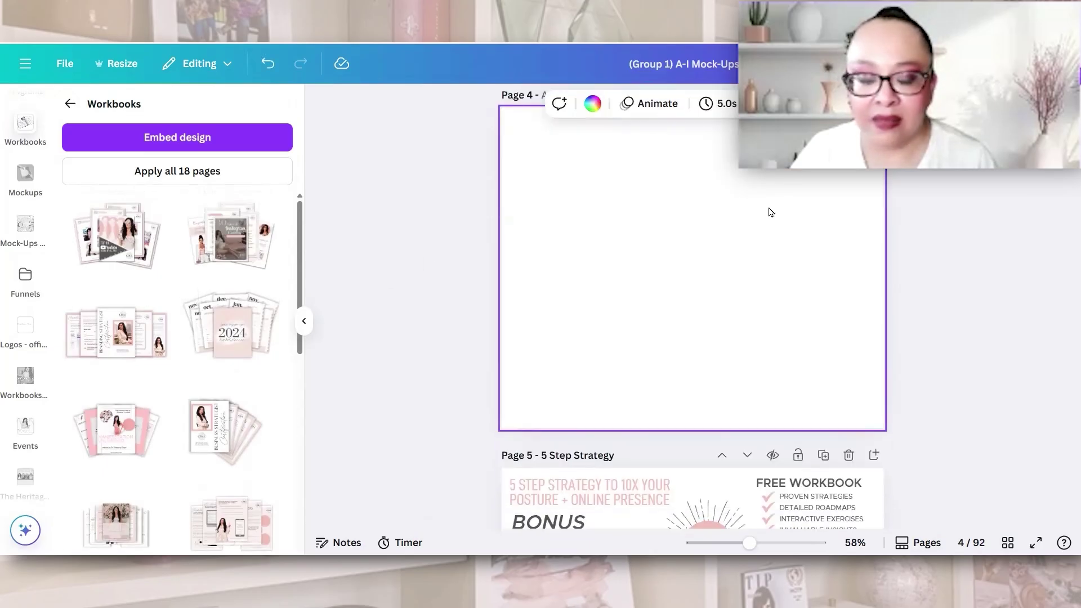
pyautogui.click(222, 338)
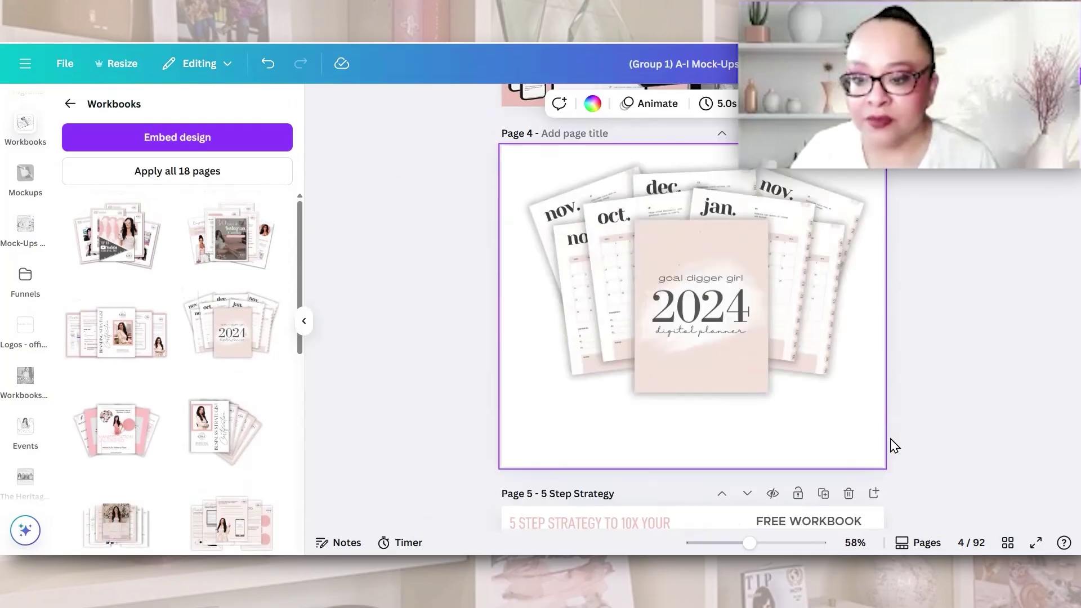
# Step: Select all the 2024 planner mock-up elements, shrink them to about half size and move them onto the middle of the 3-Day Strategic Planning Intensive page
pyautogui.moveTo(882, 444); pyautogui.dragTo(501, 154)
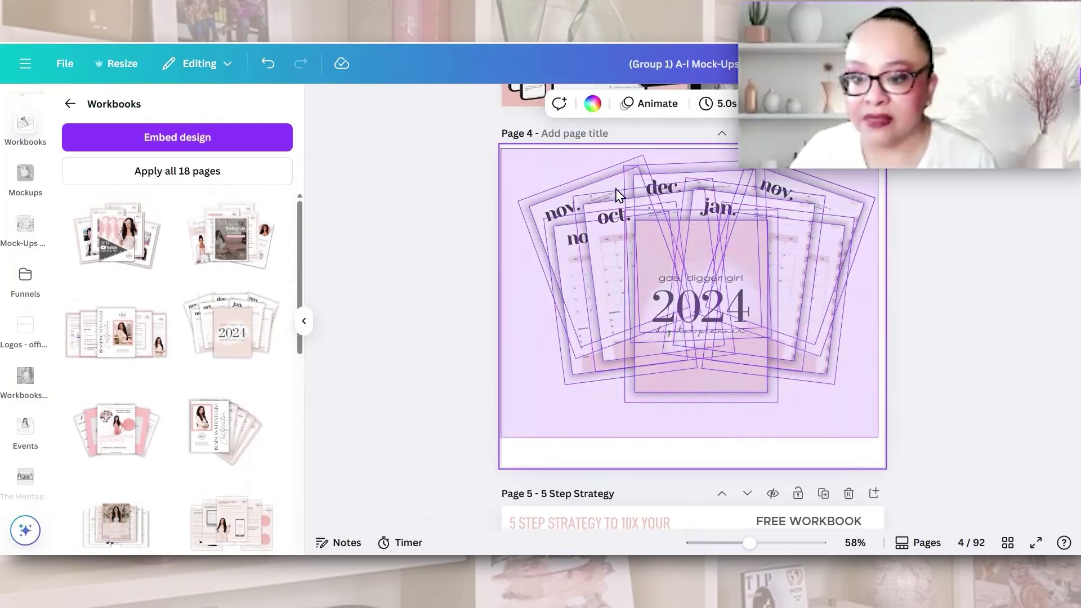
pyautogui.moveTo(517, 403); pyautogui.dragTo(691, 282)
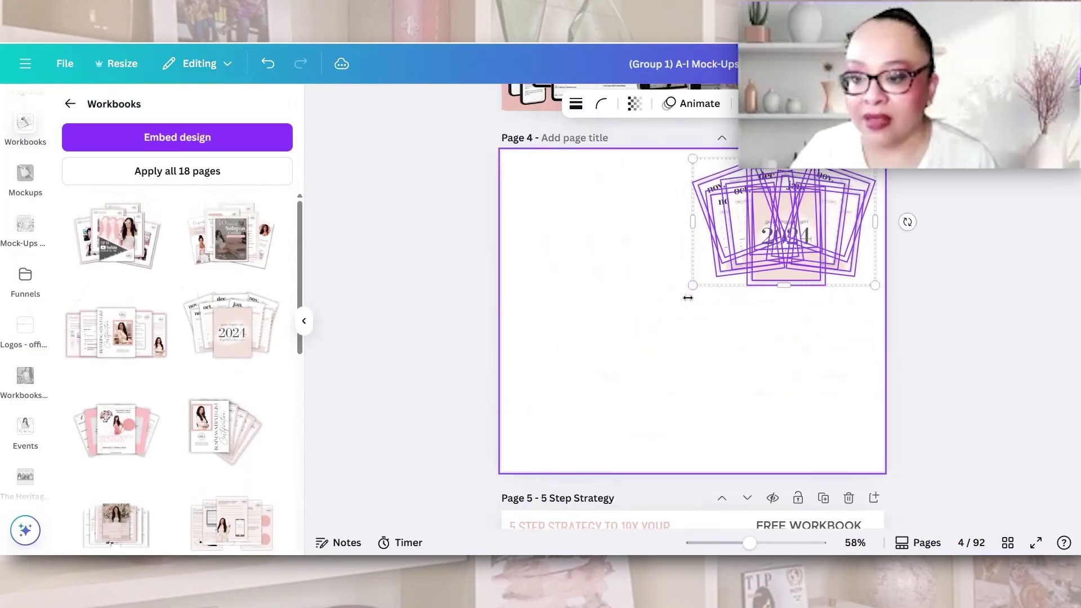
pyautogui.scroll(5, 720, 338)
pyautogui.moveTo(802, 498); pyautogui.dragTo(726, 237)
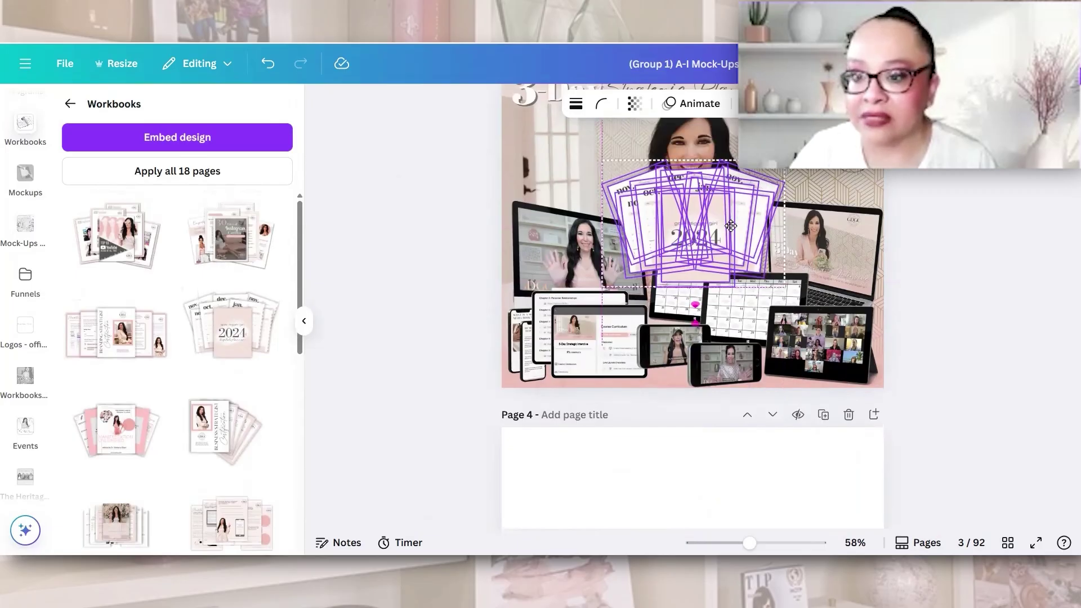
pyautogui.click(933, 259)
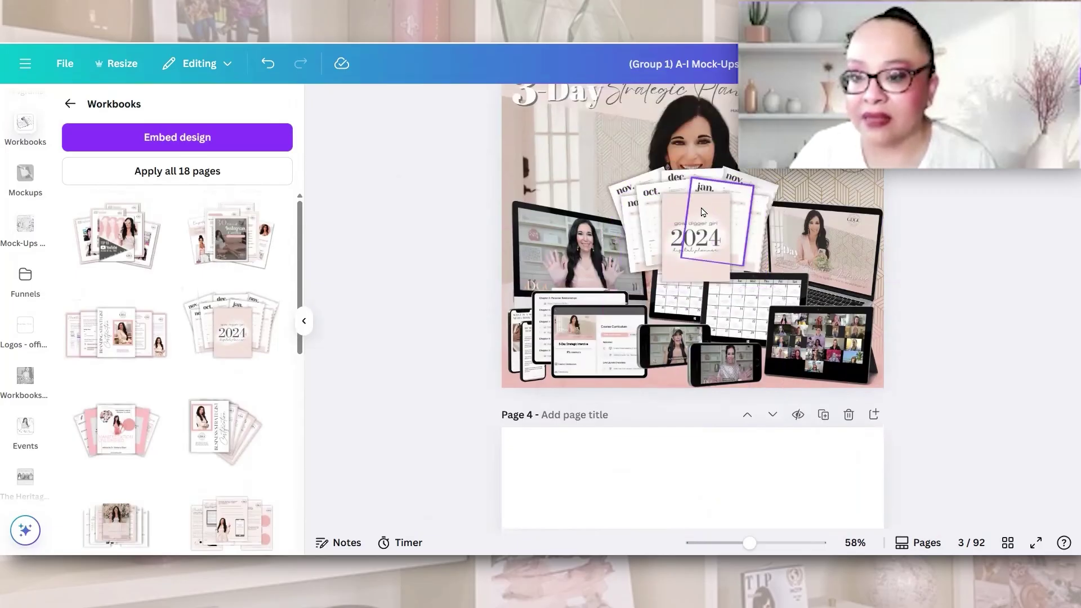
pyautogui.scroll(2, 928, 225)
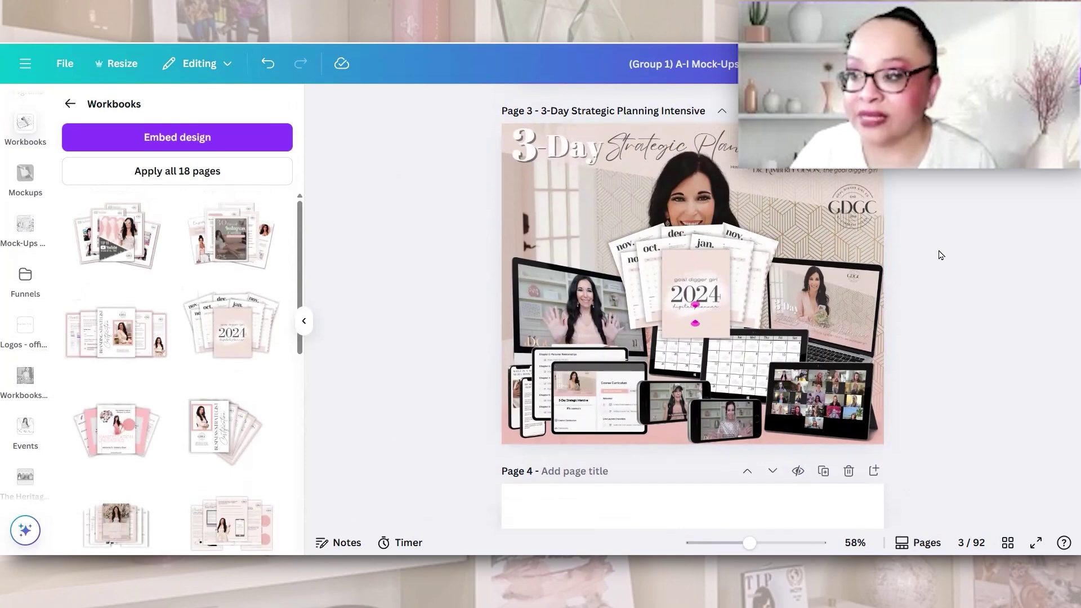
# Step: Look through the remaining Workbooks mock-up pages, and open the Events project folder to browse its full list of subfolders
pyautogui.scroll(-8, 197, 383)
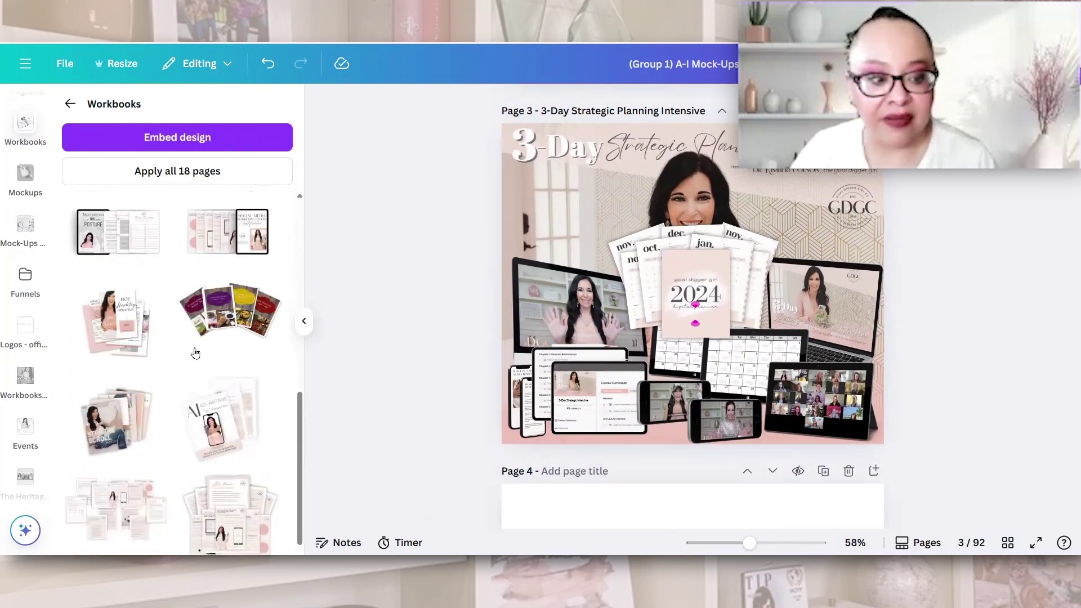
pyautogui.scroll(5, 228, 349)
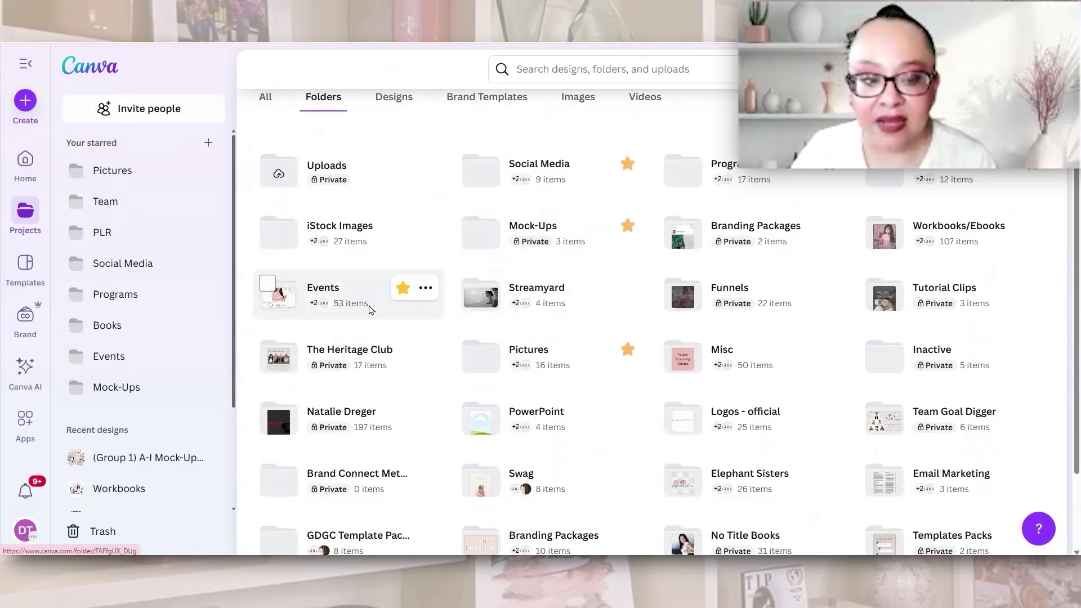
pyautogui.click(370, 309)
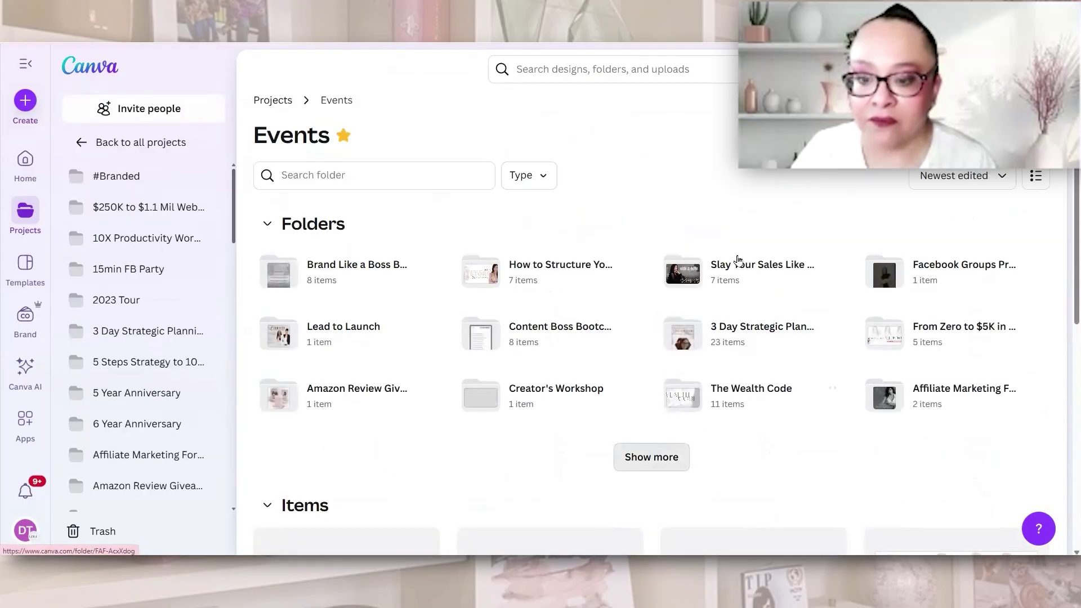
pyautogui.scroll(-1, 693, 248)
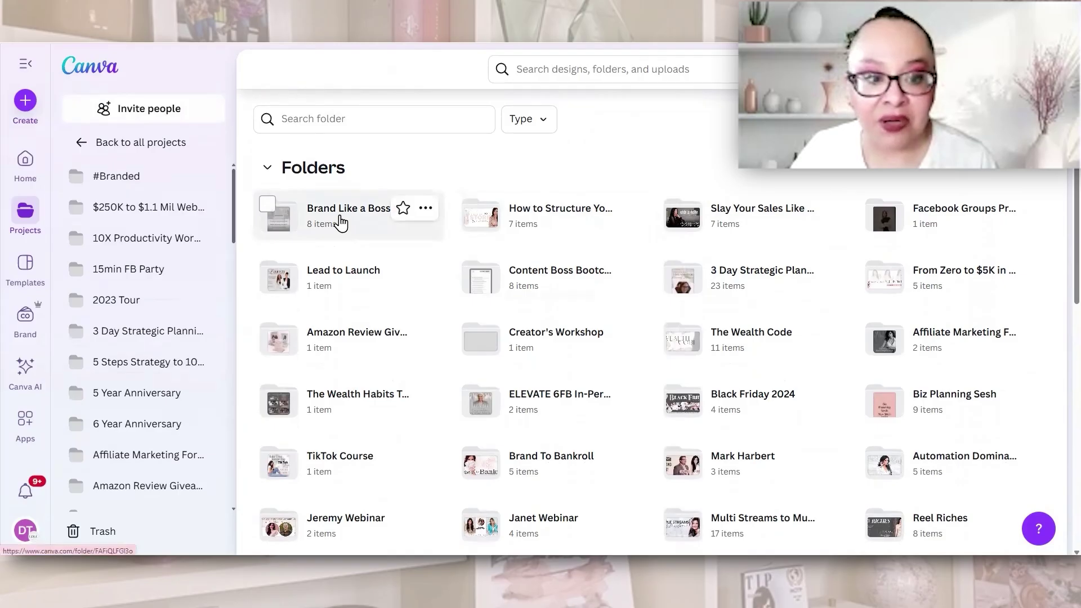
# Step: Open the Brand Like a Boss Bootcamp subfolder in Events and examine the designs stored in it
pyautogui.click(341, 222)
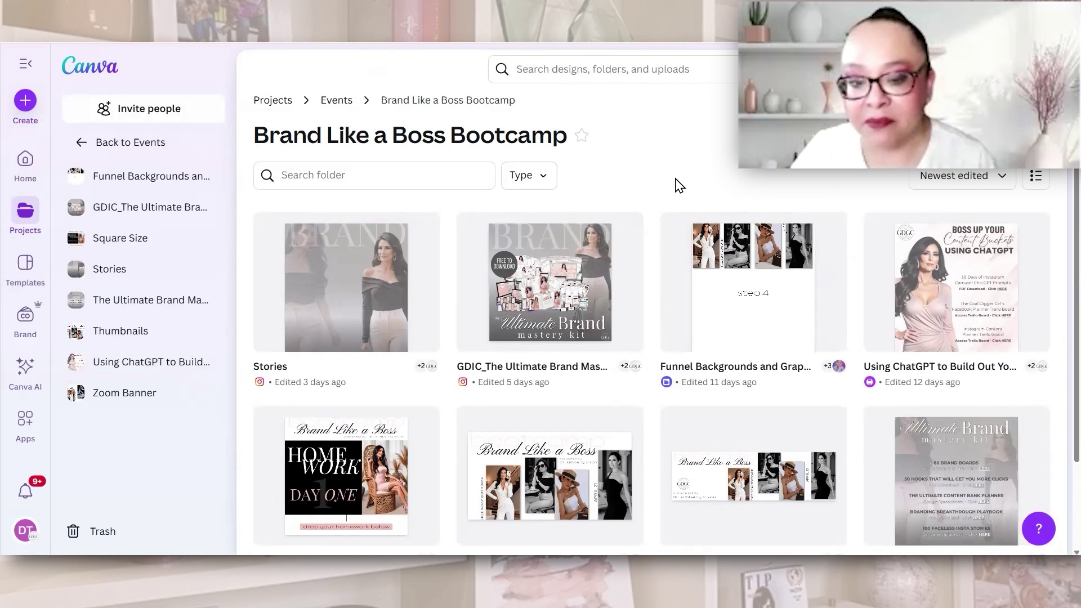
pyautogui.scroll(-2, 678, 186)
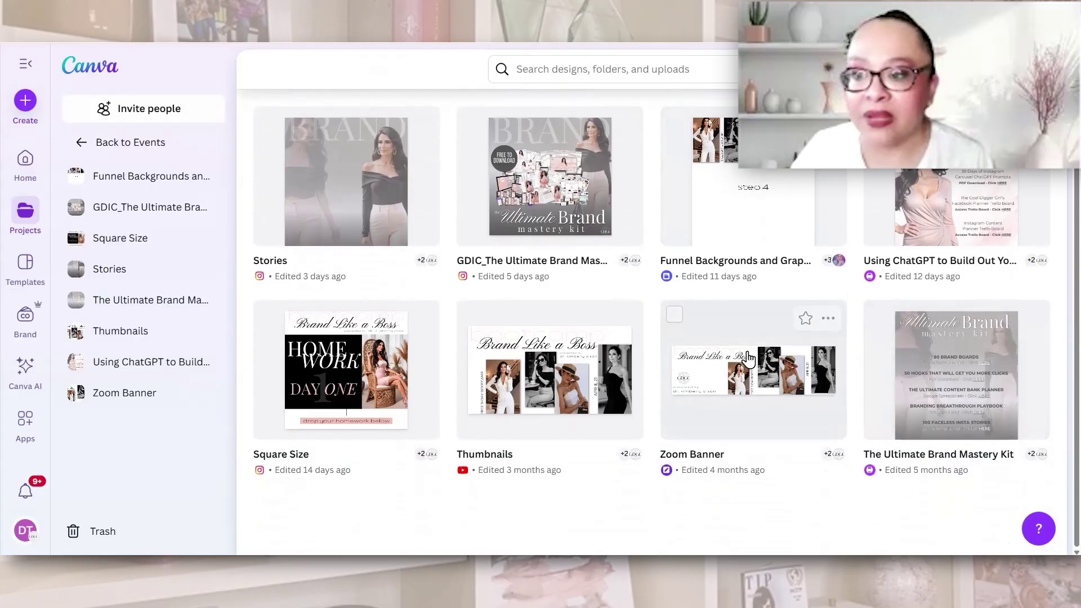
pyautogui.scroll(1, 811, 316)
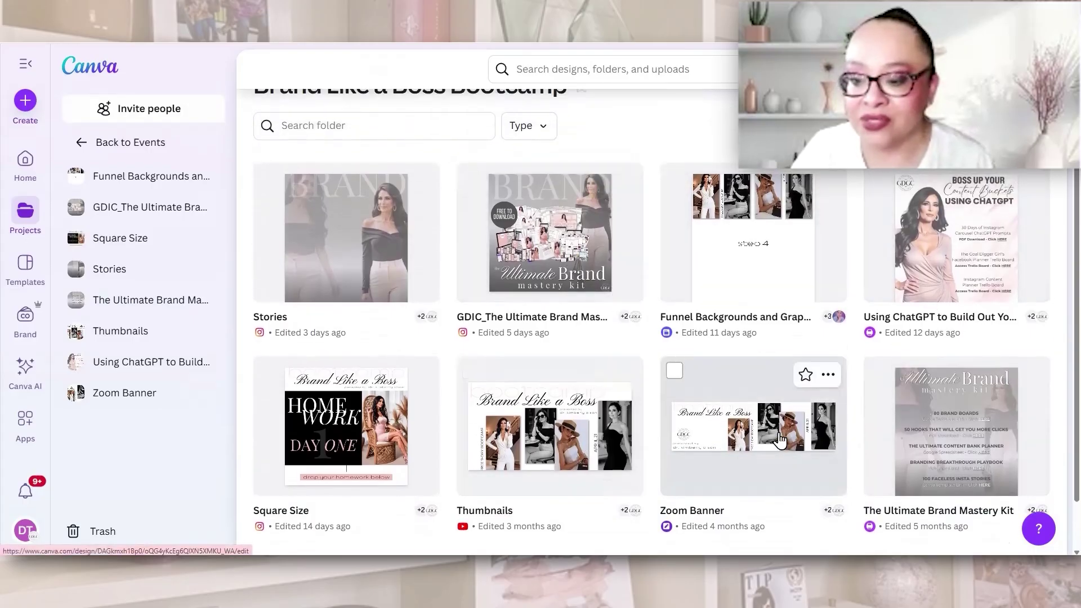
pyautogui.scroll(-1, 833, 423)
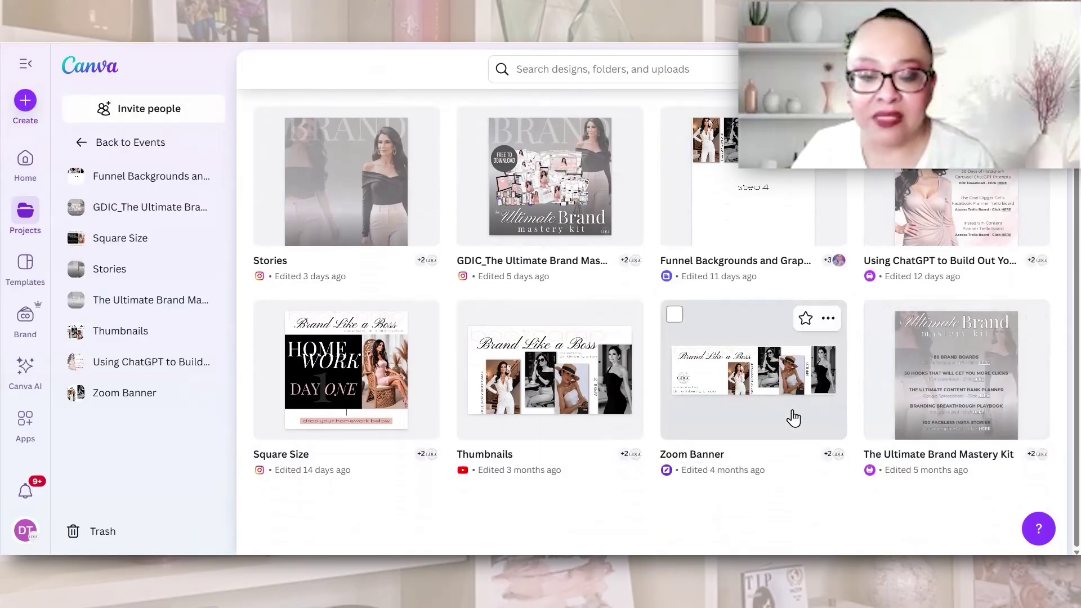
pyautogui.scroll(2, 791, 416)
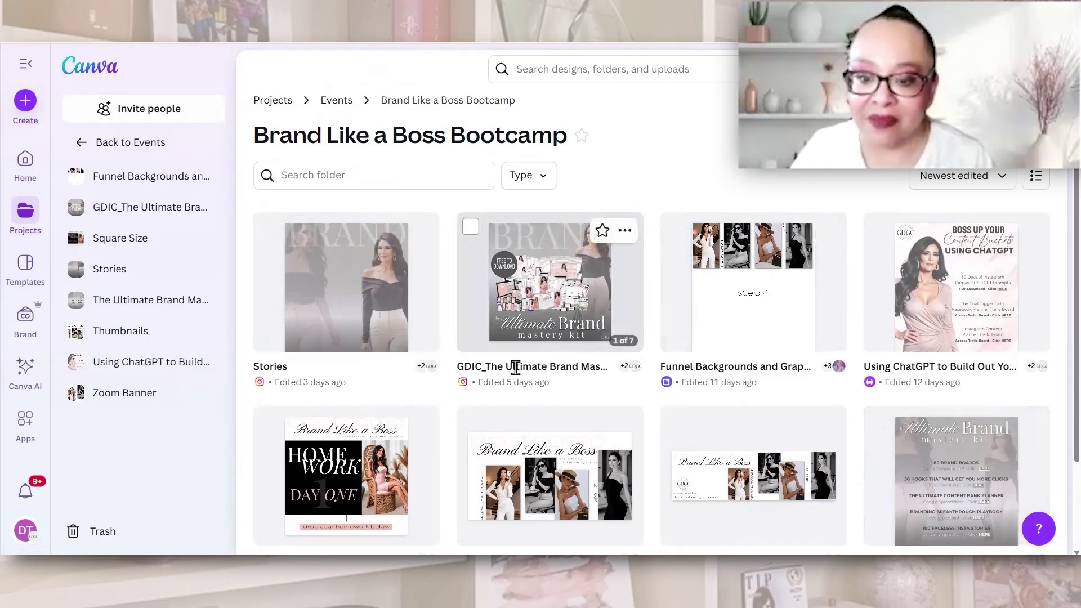
pyautogui.scroll(-3, 974, 469)
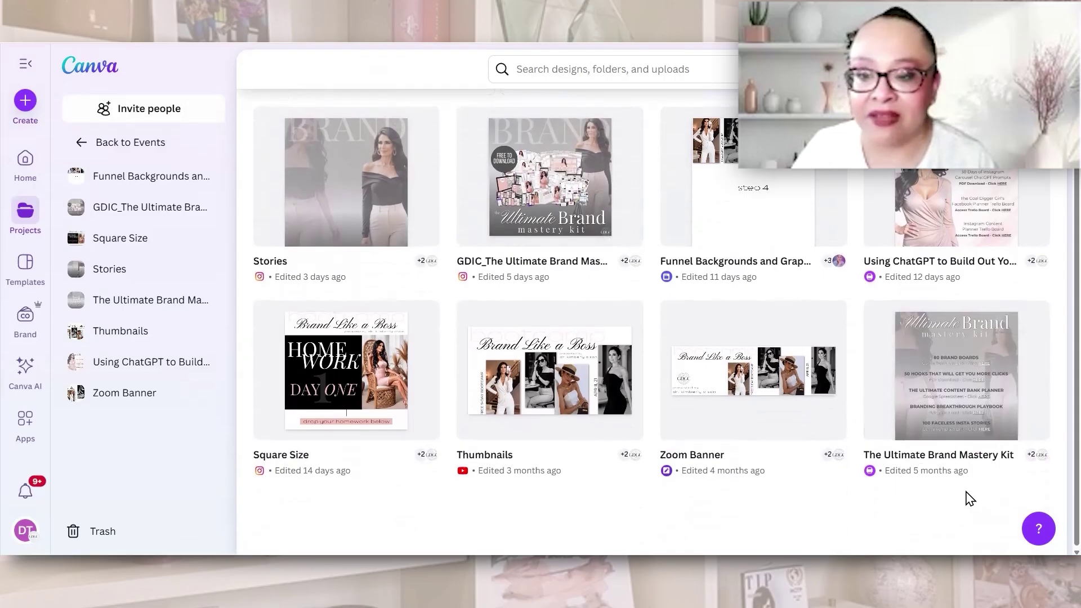
pyautogui.scroll(3, 965, 495)
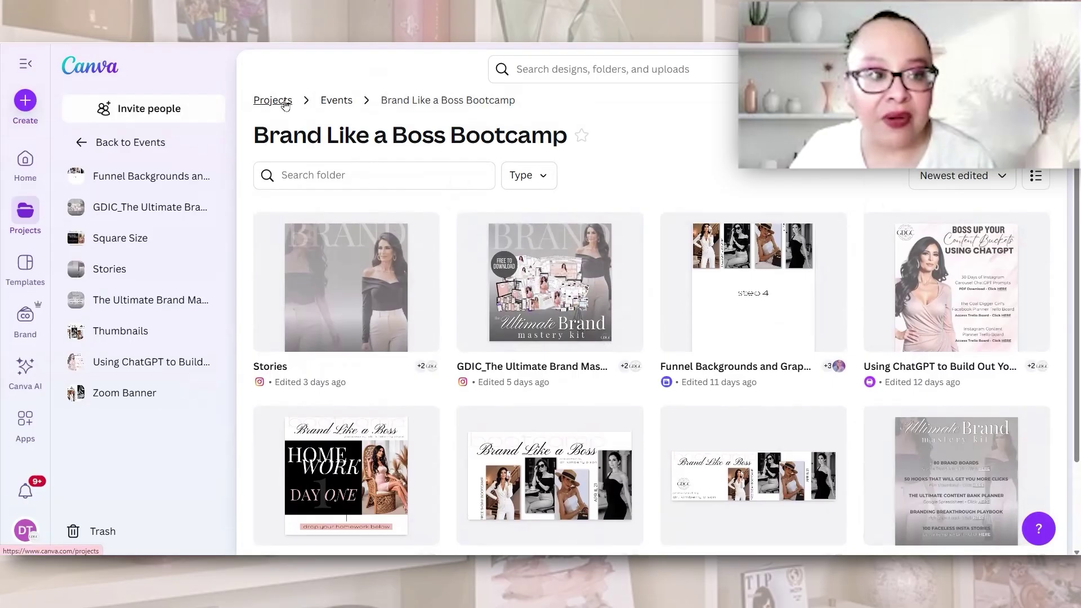
# Step: Return to all projects and browse through Programs, The Vault and Workshops to its inner Workshops subfolder
pyautogui.click(304, 109)
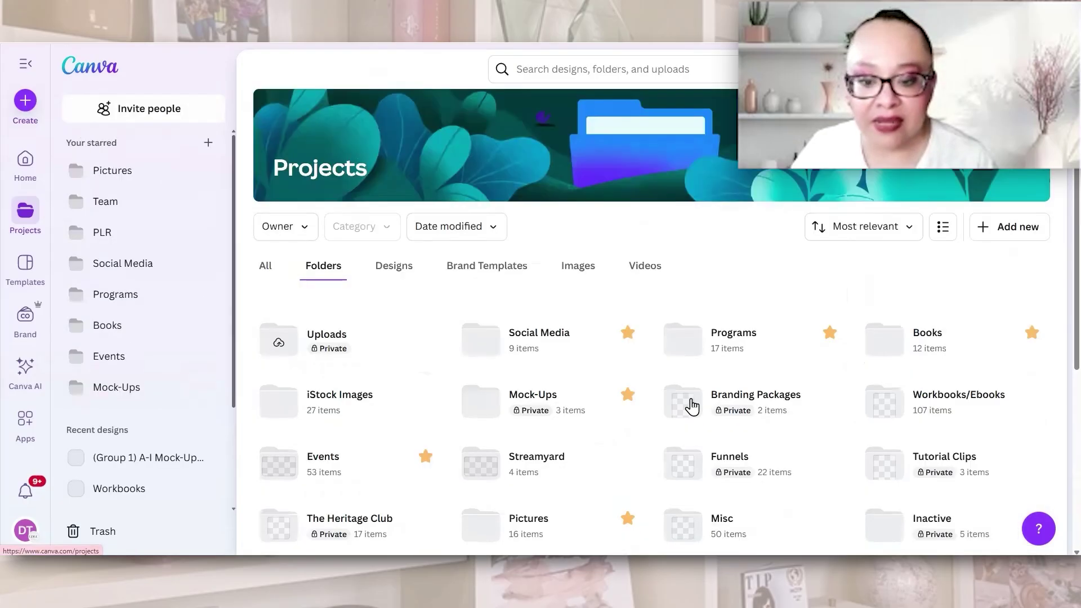
pyautogui.click(754, 338)
pyautogui.click(536, 246)
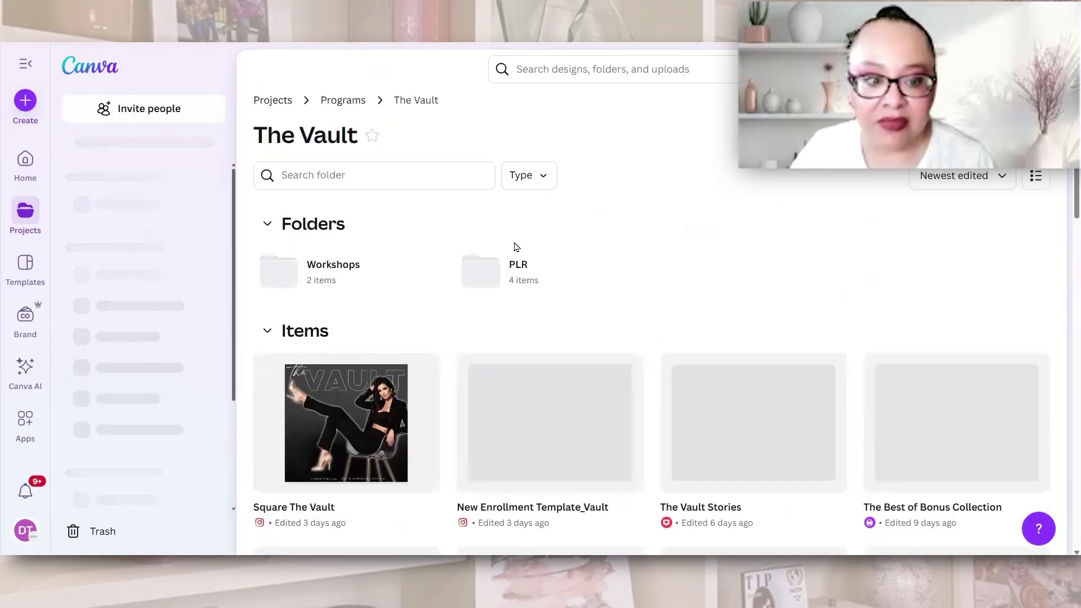
pyautogui.click(332, 278)
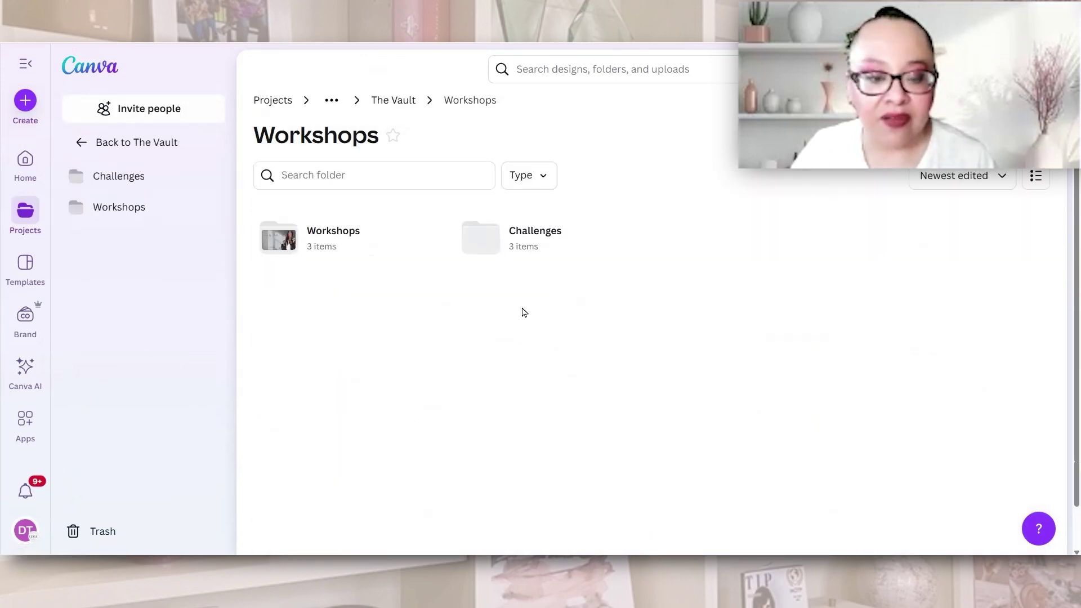
pyautogui.click(329, 244)
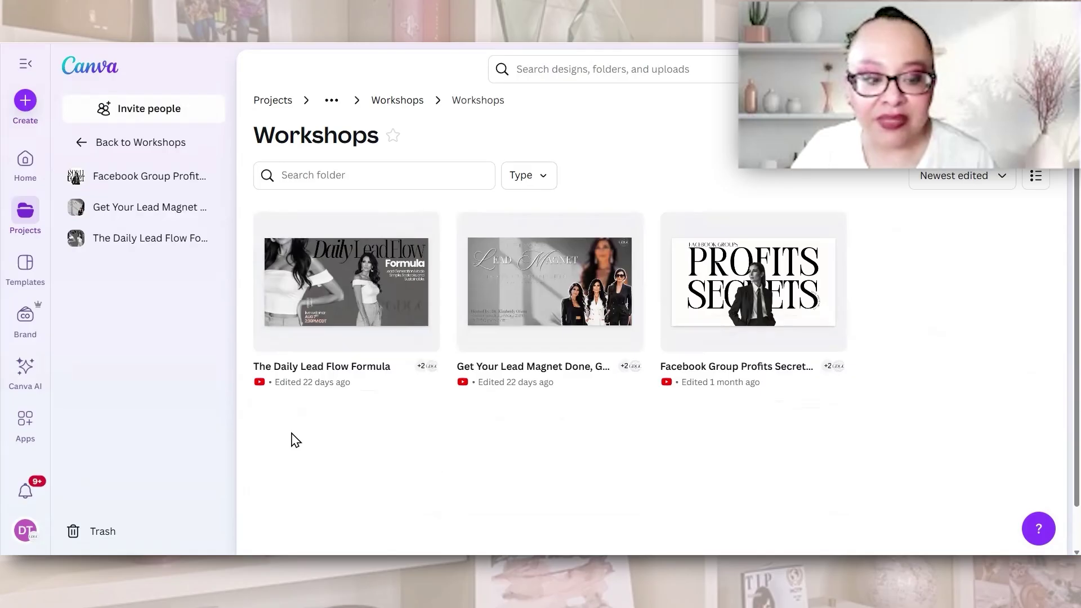
# Step: Open The Daily Lead Flow Formula design and view its pages 2 and 4
pyautogui.click(318, 371)
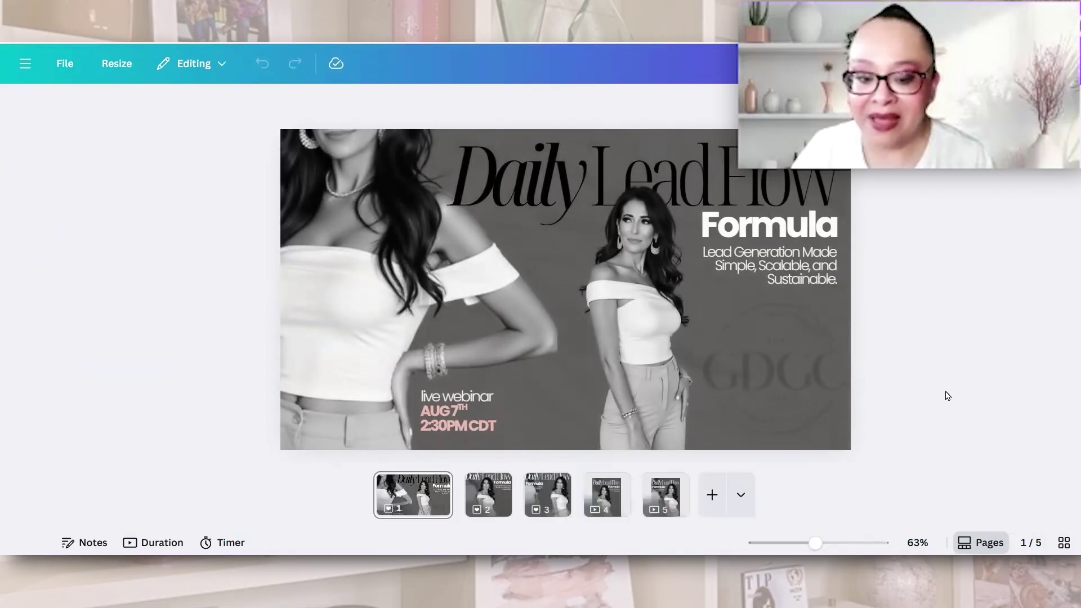
pyautogui.click(485, 503)
pyautogui.click(610, 503)
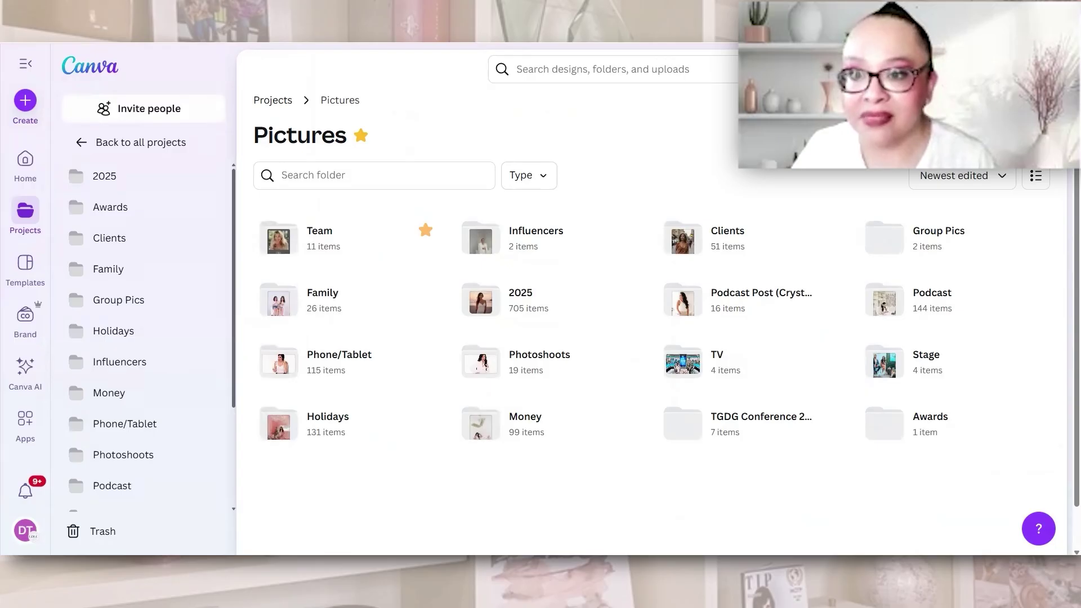
# Step: Open the bookmarked YT Thumbnails design from the browser's C bookmark folder and look through its first pages
pyautogui.moveTo(665, 44)
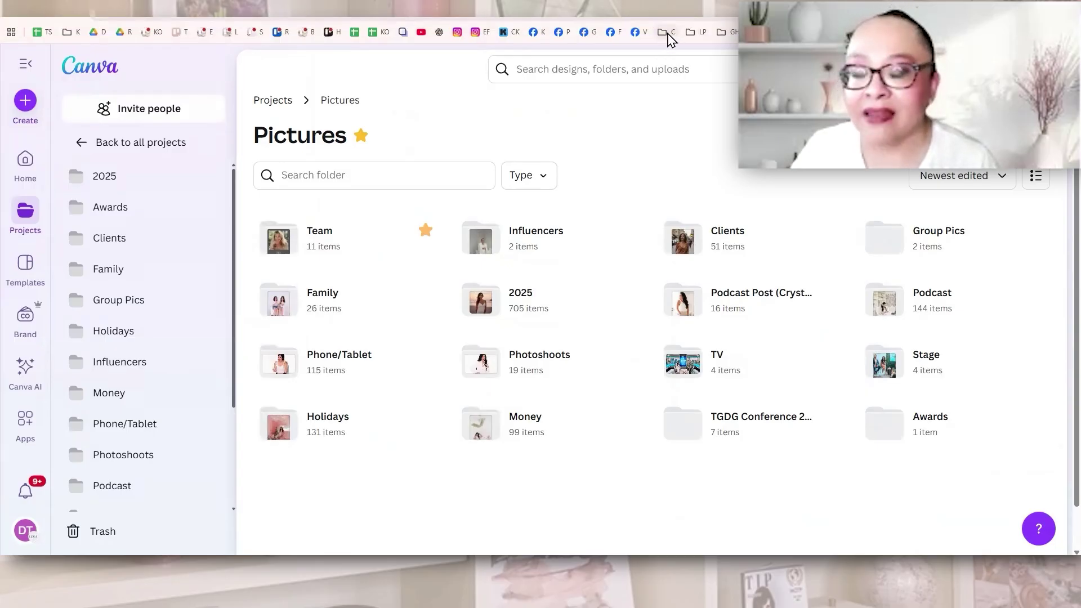
pyautogui.click(667, 34)
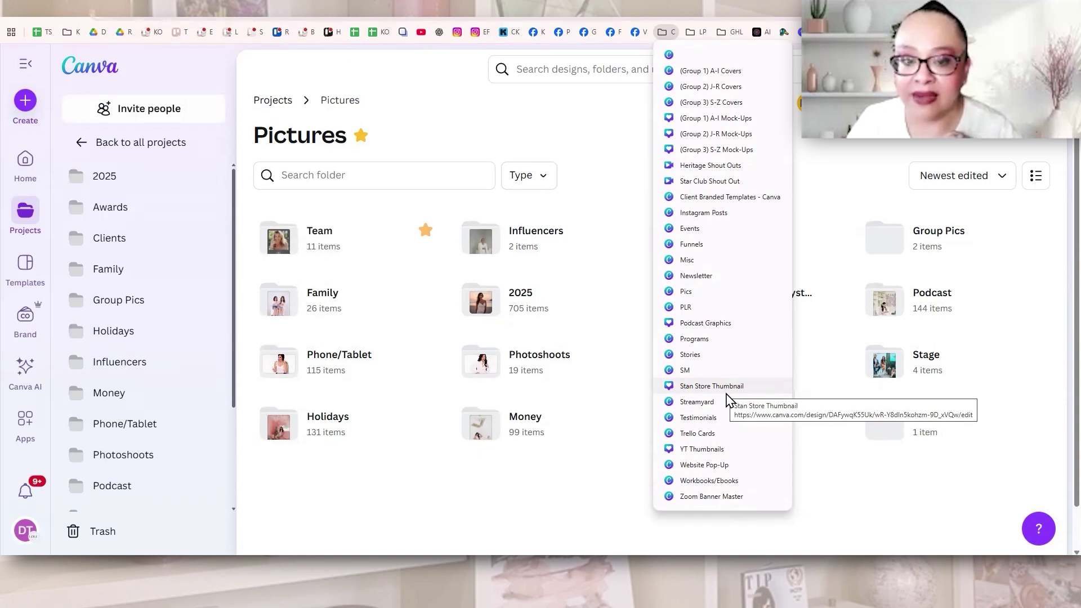
pyautogui.click(698, 450)
pyautogui.scroll(-3, 901, 451)
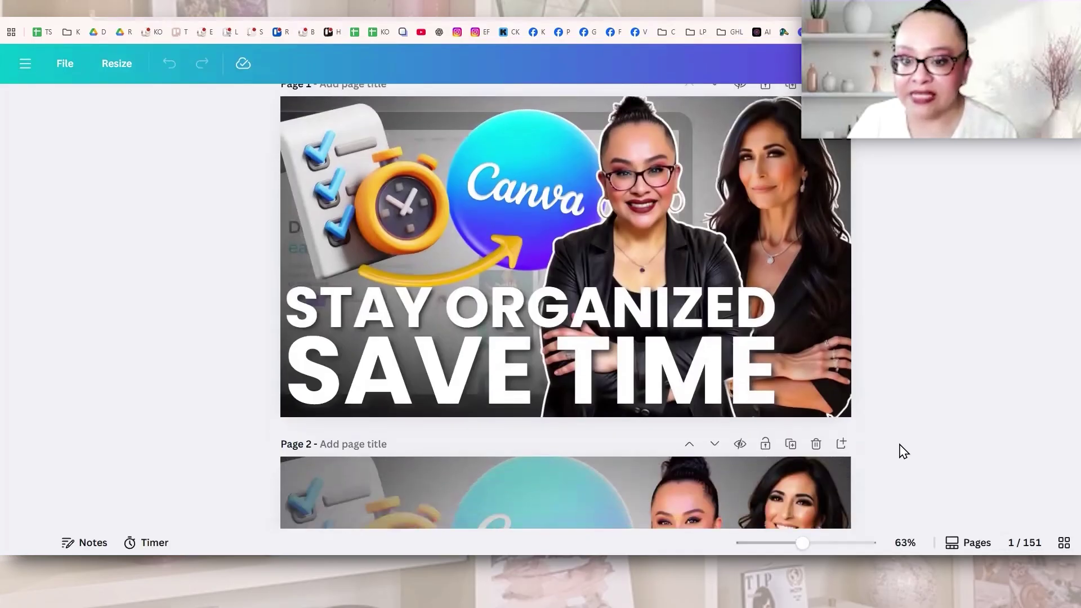
pyautogui.scroll(-10, 903, 454)
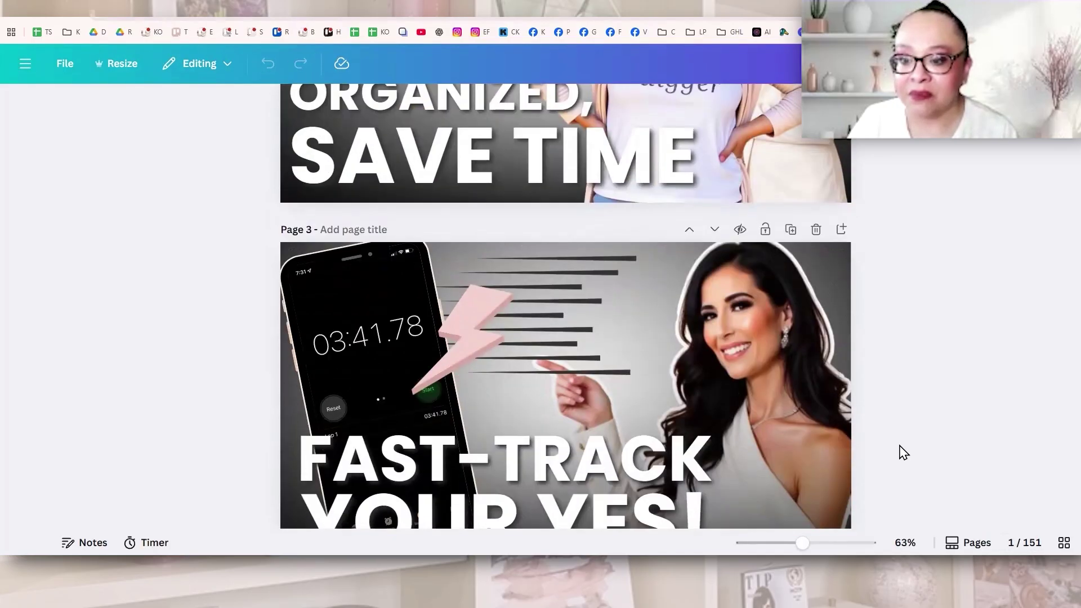